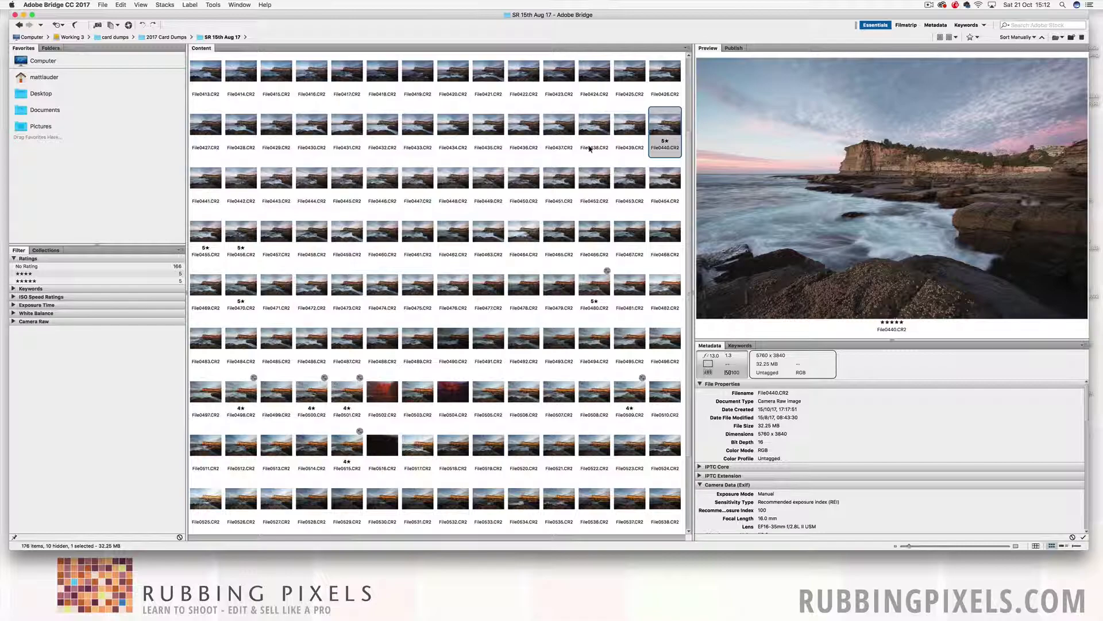
Preview the early frames from File0440 through File0450 to compare exposures
{"action": "left_click", "coordinate": [221, 229], "text": "super"}
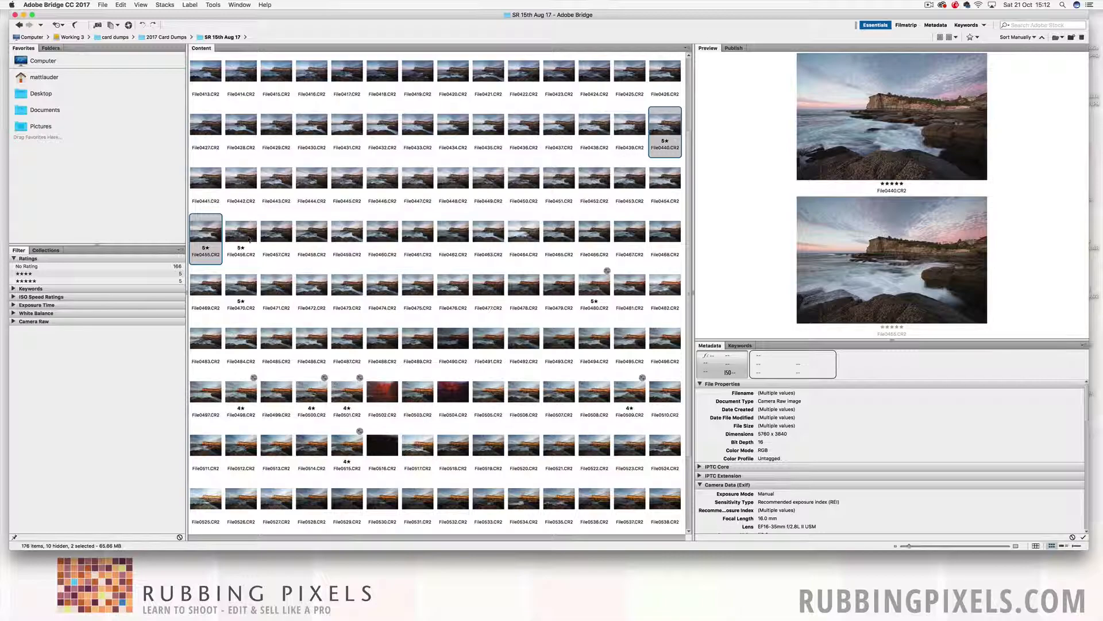
{"action": "left_click", "coordinate": [213, 229], "text": "super"}
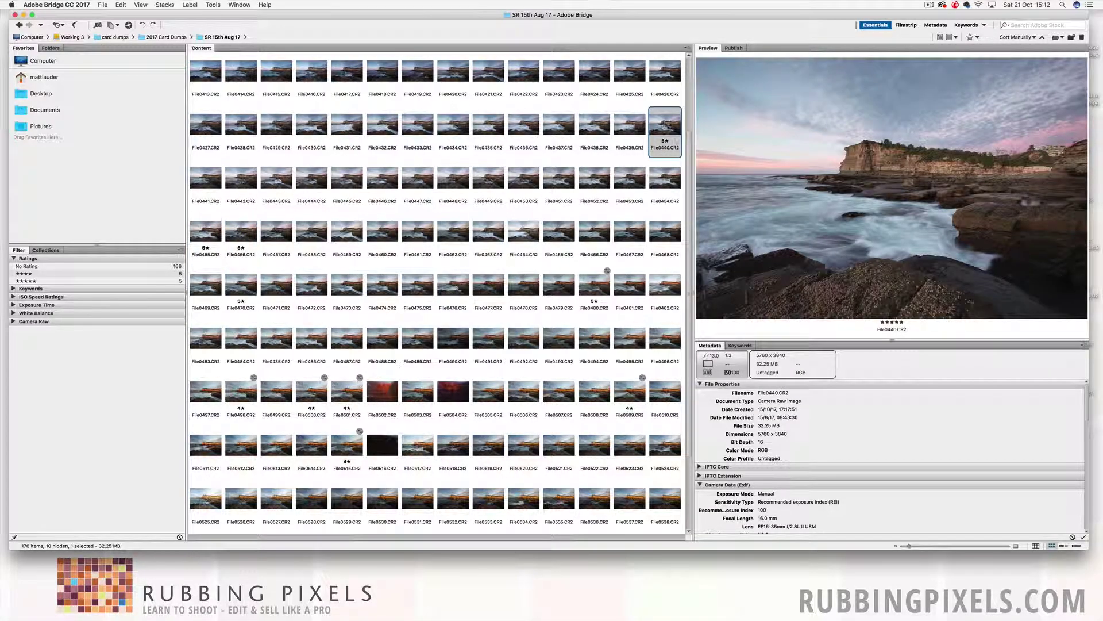
{"action": "left_click", "coordinate": [218, 185]}
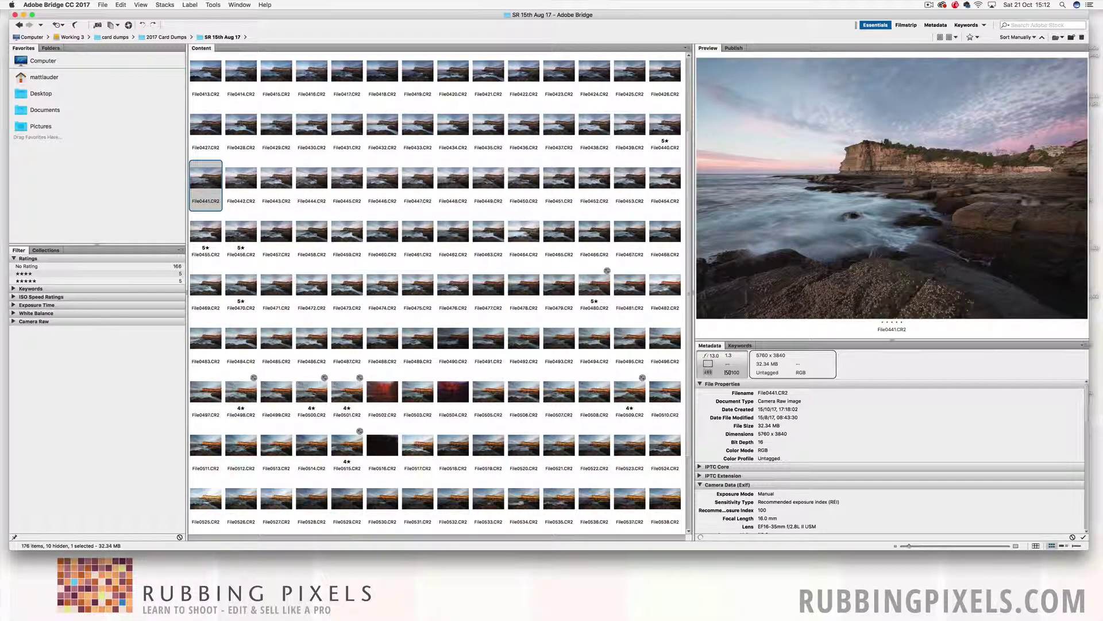
{"action": "key", "text": "Right"}
{"action": "key", "text": "Right"}
{"action": "key", "text": "Right"}
{"action": "key", "text": "Right"}
{"action": "key", "text": "Right"}
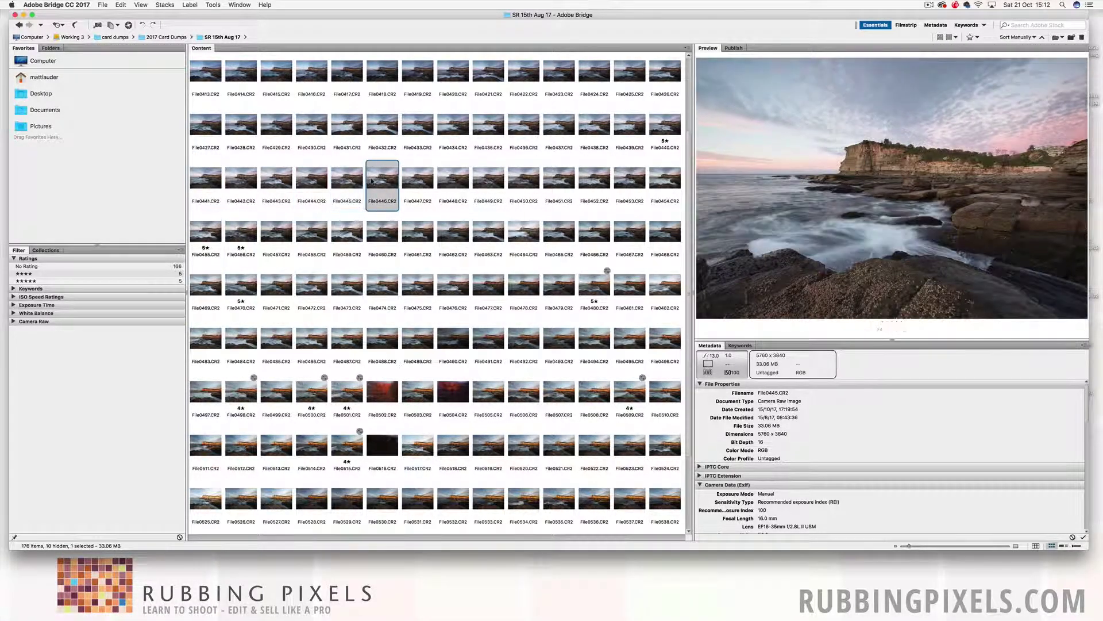
{"action": "left_click", "coordinate": [426, 181]}
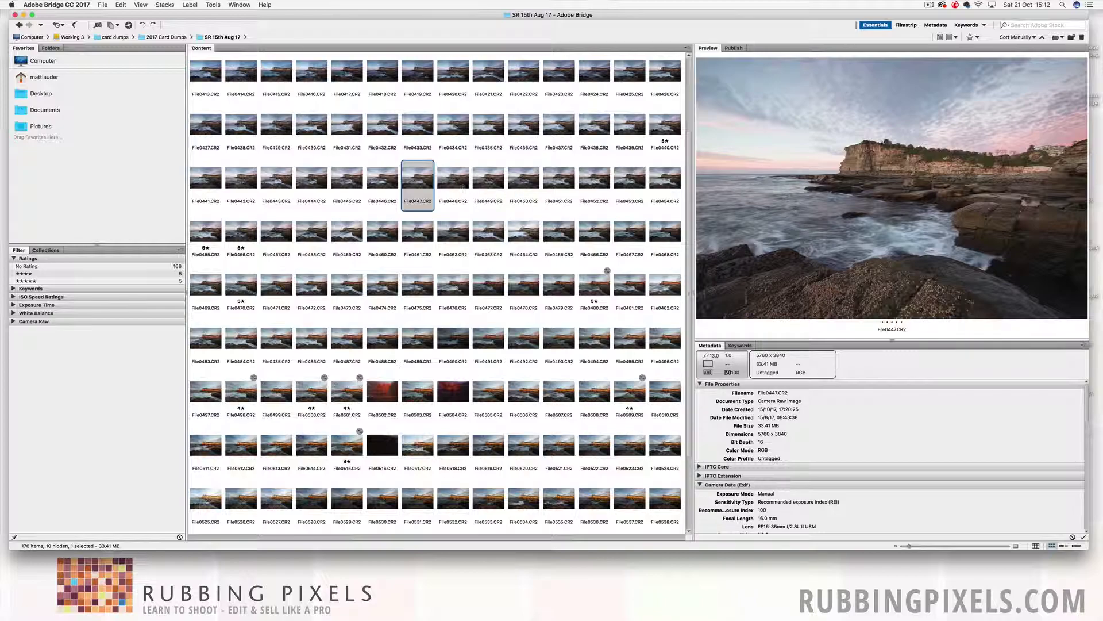
{"action": "left_click", "coordinate": [458, 183]}
{"action": "left_click", "coordinate": [488, 181]}
{"action": "left_click", "coordinate": [515, 181]}
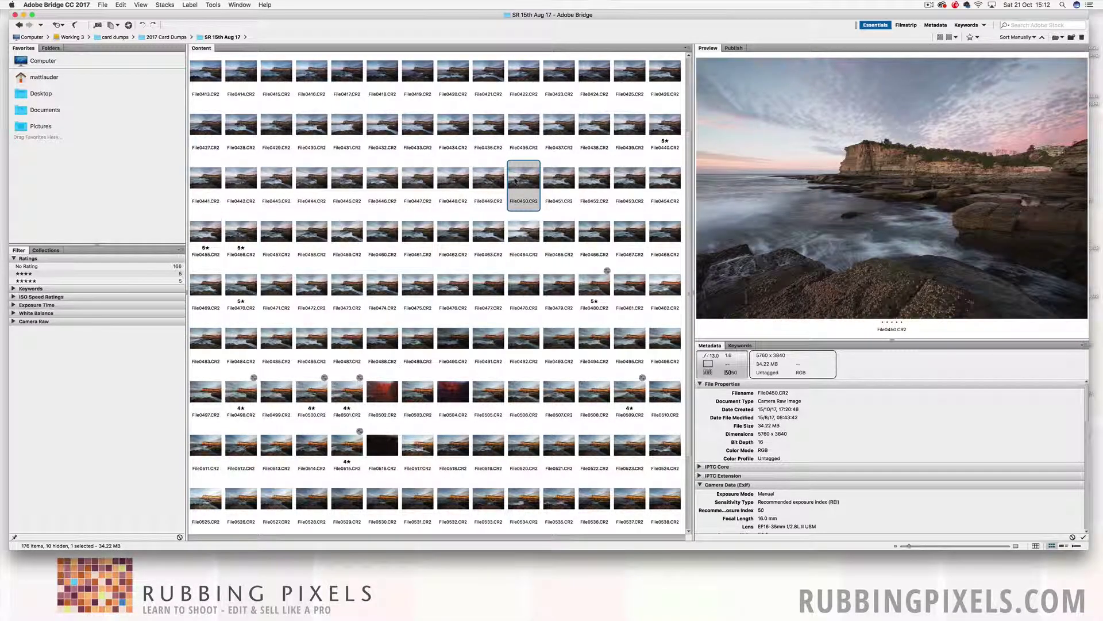
Step through frames File0451 to File0459 with the arrow keys, settling on File0456
{"action": "key", "text": "Right"}
{"action": "key", "text": "Right"}
{"action": "key", "text": "Right"}
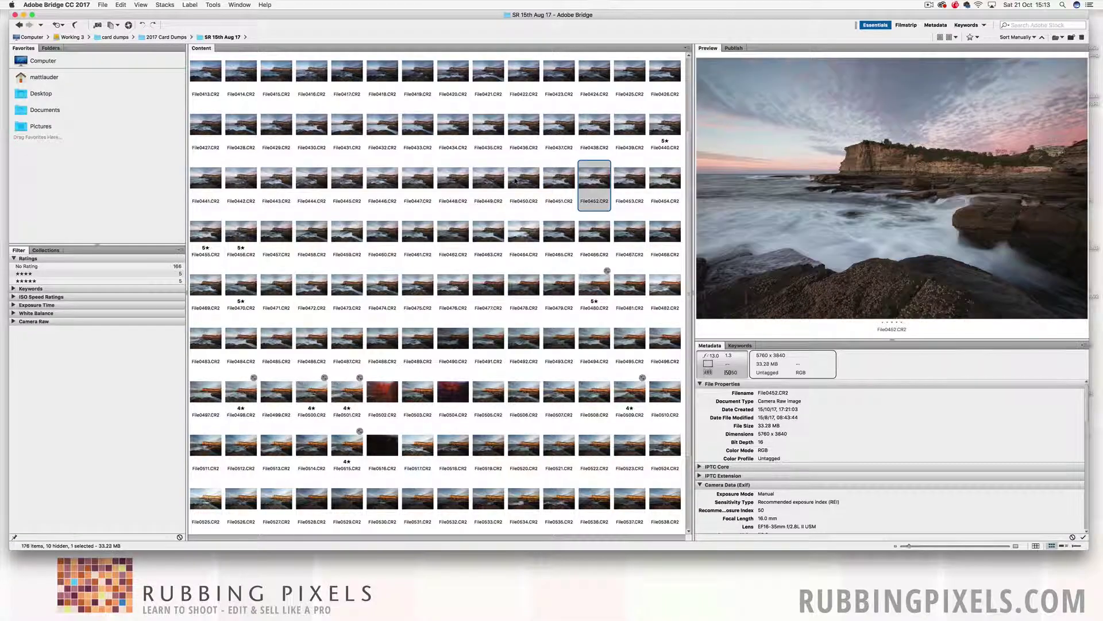
{"action": "key", "text": "Left"}
{"action": "key", "text": "Left"}
{"action": "key", "text": "Left"}
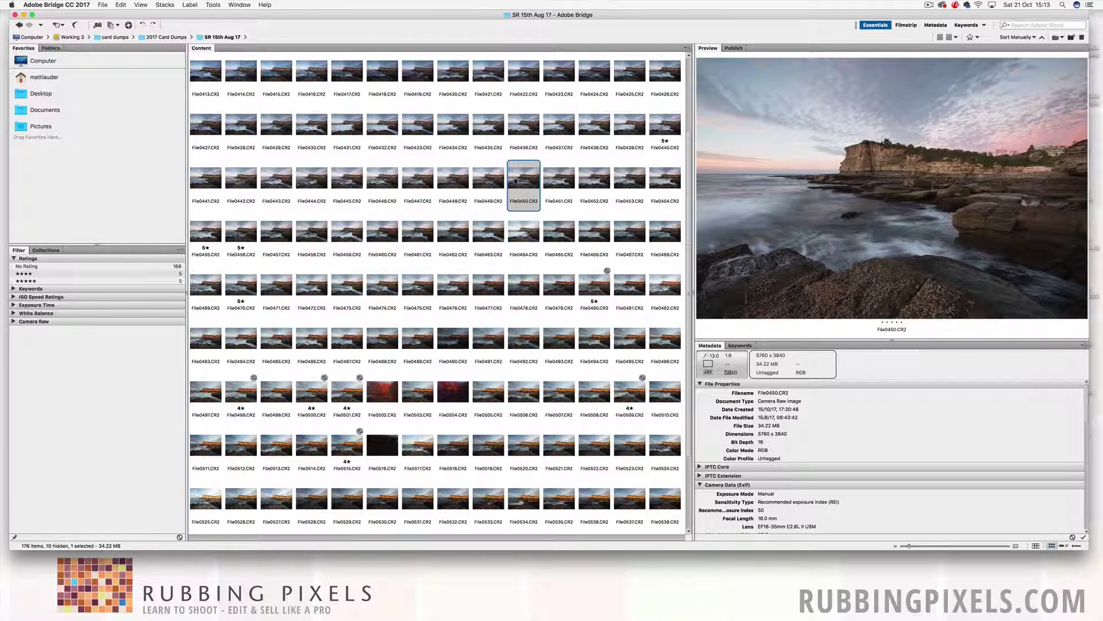
{"action": "key", "text": "Right"}
{"action": "key", "text": "Right"}
{"action": "key", "text": "Right"}
{"action": "key", "text": "Right"}
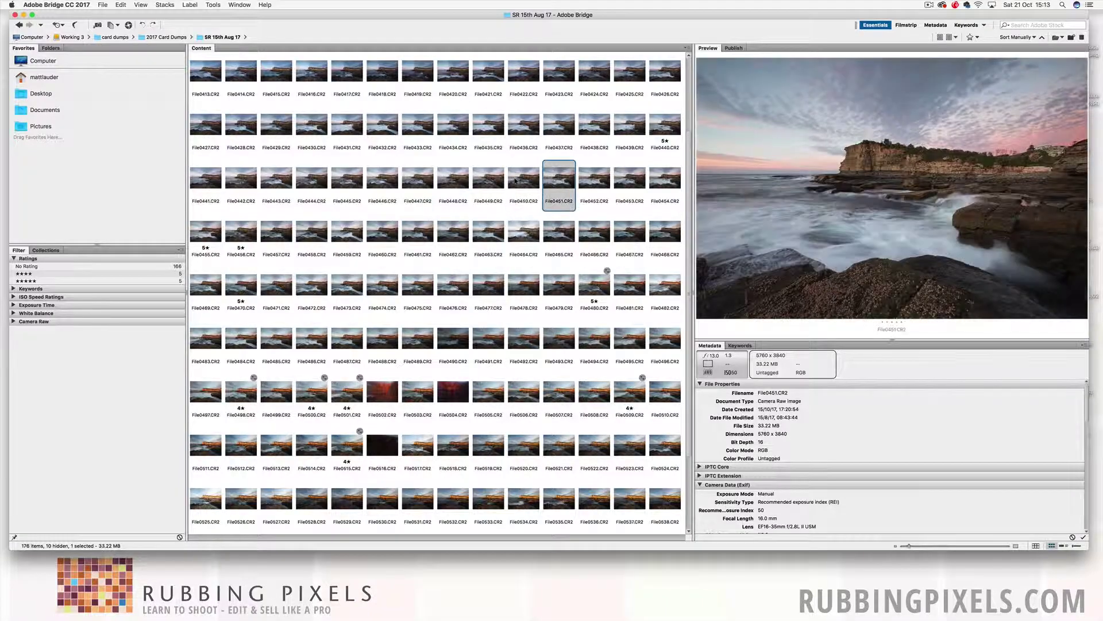
{"action": "key", "text": "Left"}
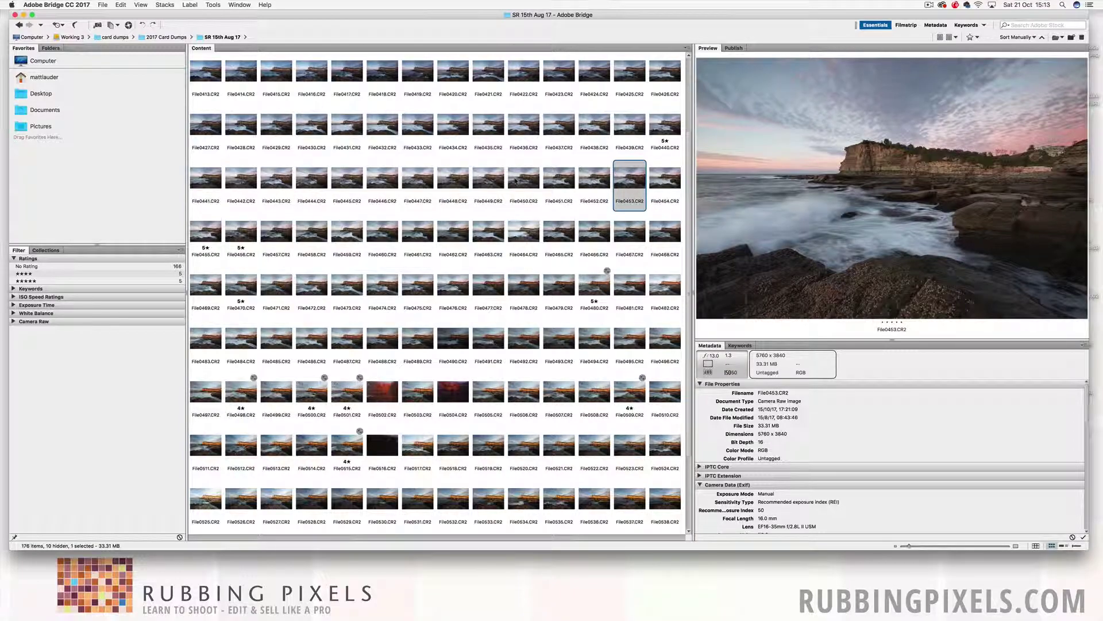
{"action": "key", "text": "Right"}
{"action": "key", "text": "Right"}
{"action": "key", "text": "Right"}
{"action": "key", "text": "Right"}
{"action": "key", "text": "Right"}
{"action": "key", "text": "Right"}
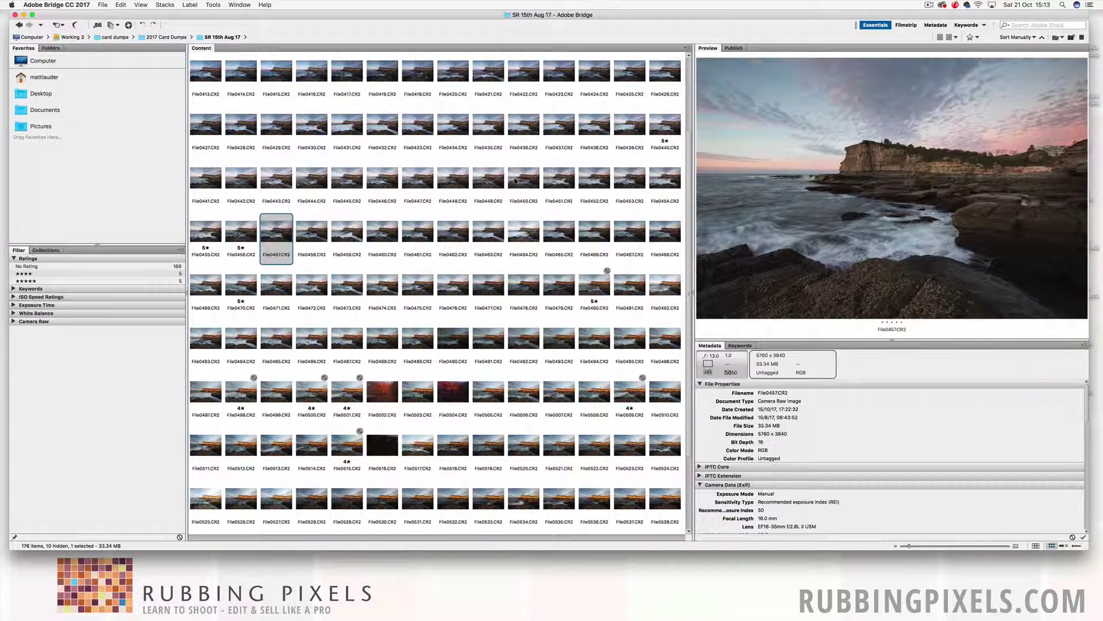
{"action": "key", "text": "Right"}
{"action": "key", "text": "Right"}
{"action": "key", "text": "Right"}
{"action": "key", "text": "Left"}
{"action": "key", "text": "Left"}
{"action": "key", "text": "Left"}
{"action": "key", "text": "Left"}
{"action": "key", "text": "Left"}
{"action": "key", "text": "Left"}
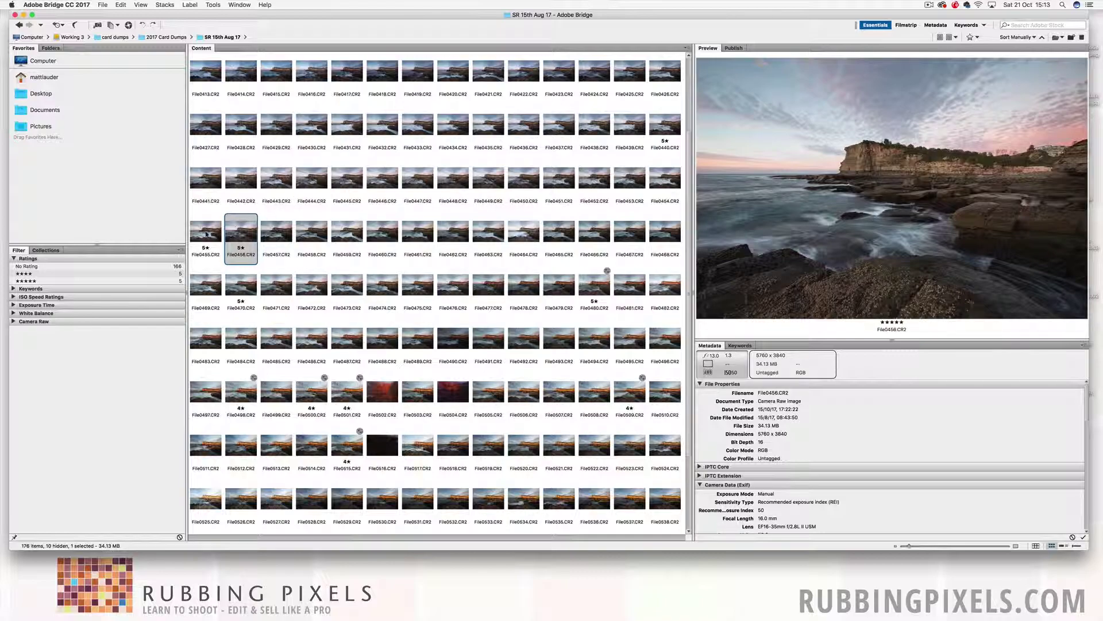
Cmd-click File0455, File0440 and File0470 to join File0456 in a four-frame selection
{"action": "left_click", "coordinate": [206, 235], "text": "shift"}
{"action": "left_click", "coordinate": [666, 138], "text": "super"}
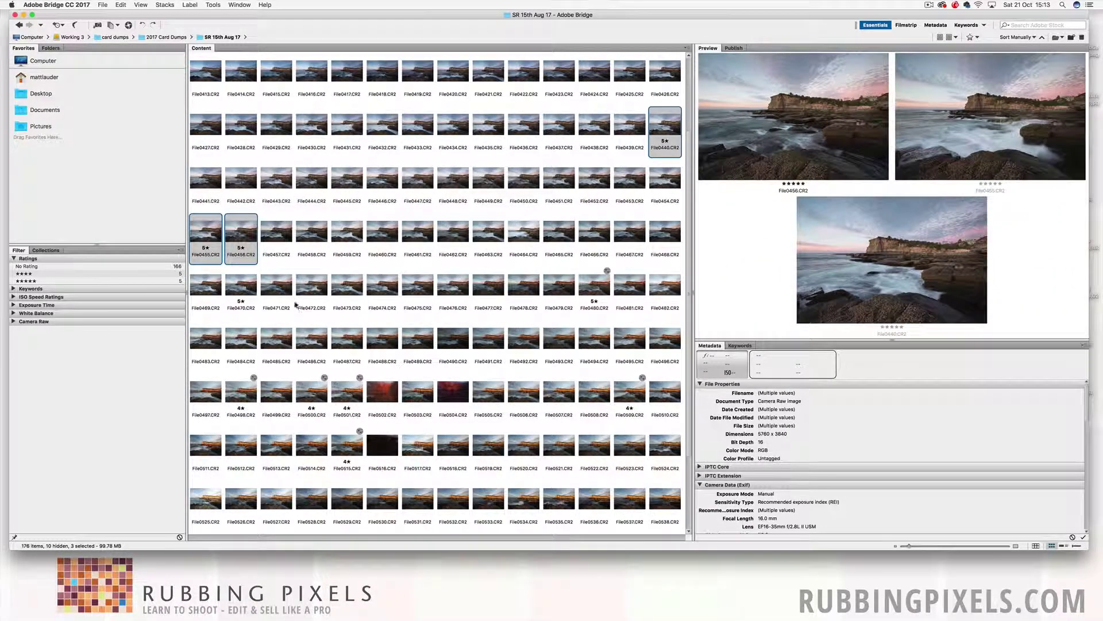
{"action": "left_click", "coordinate": [246, 286], "text": "super"}
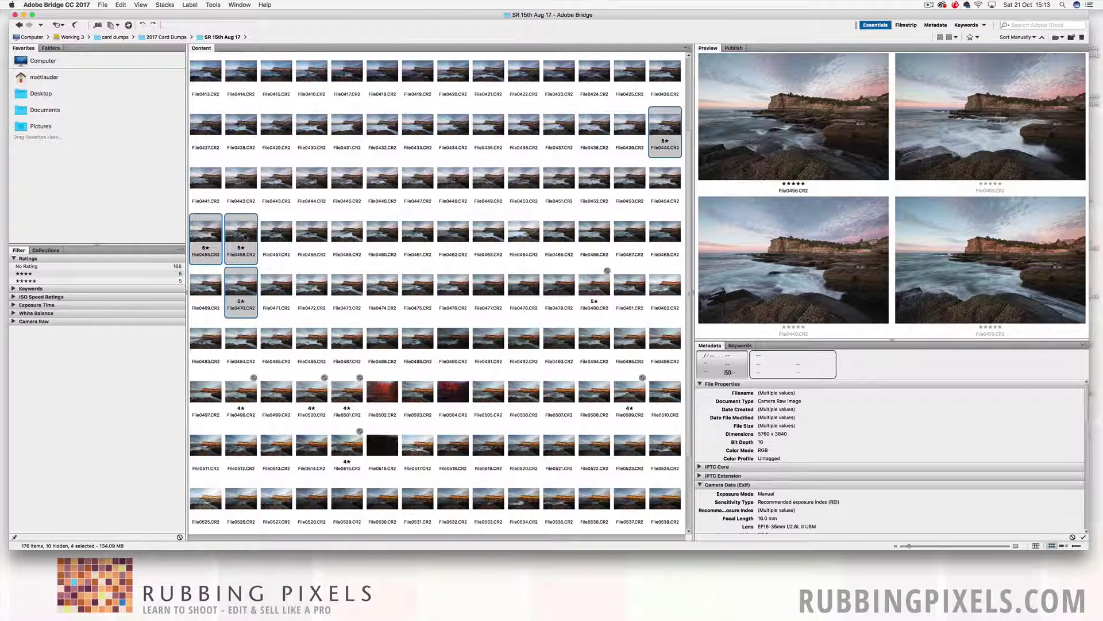
Double-click the selected File0440, File0455, File0456 and File0470 raws to load them into Camera Raw
{"action": "double_click", "coordinate": [244, 236]}
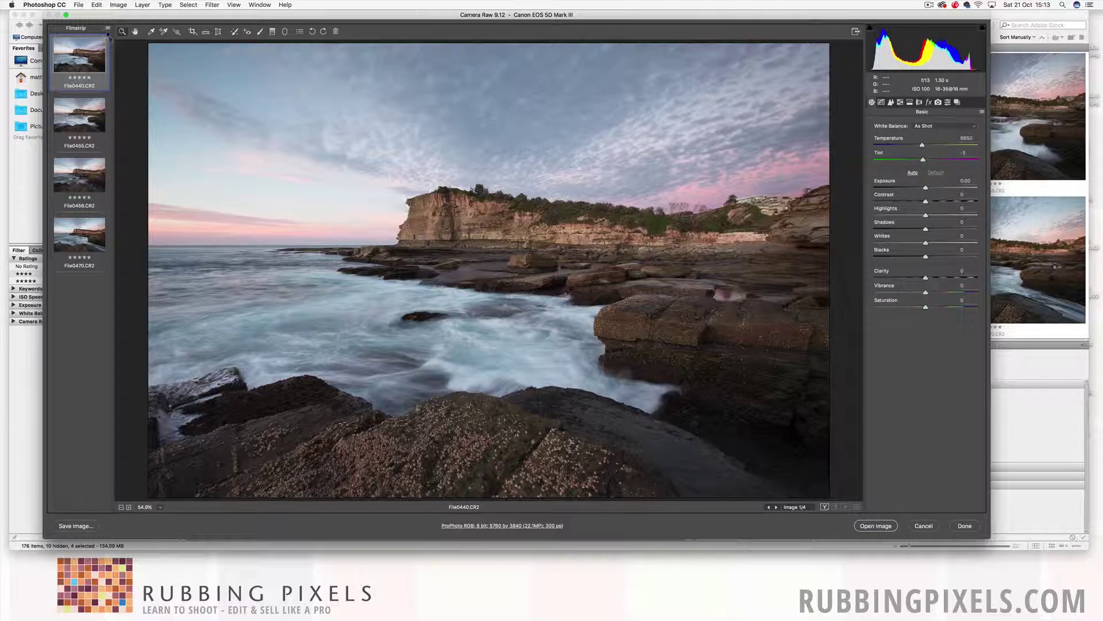
Select all four filmstrip images and sync their settings
{"action": "left_click", "coordinate": [107, 29]}
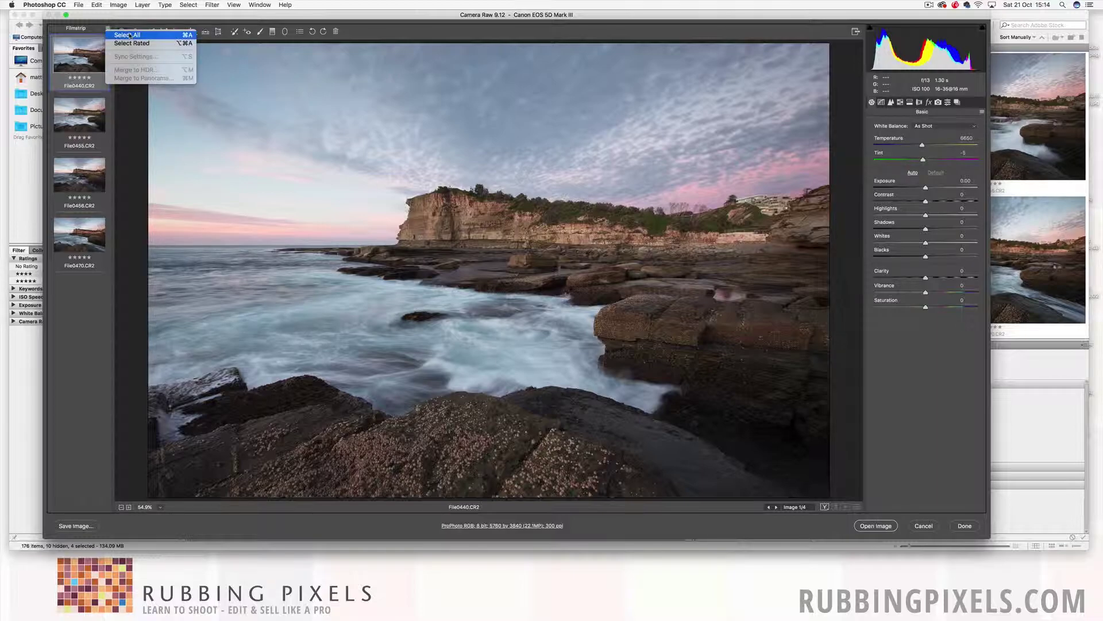
{"action": "left_click", "coordinate": [124, 36]}
{"action": "left_click", "coordinate": [108, 29]}
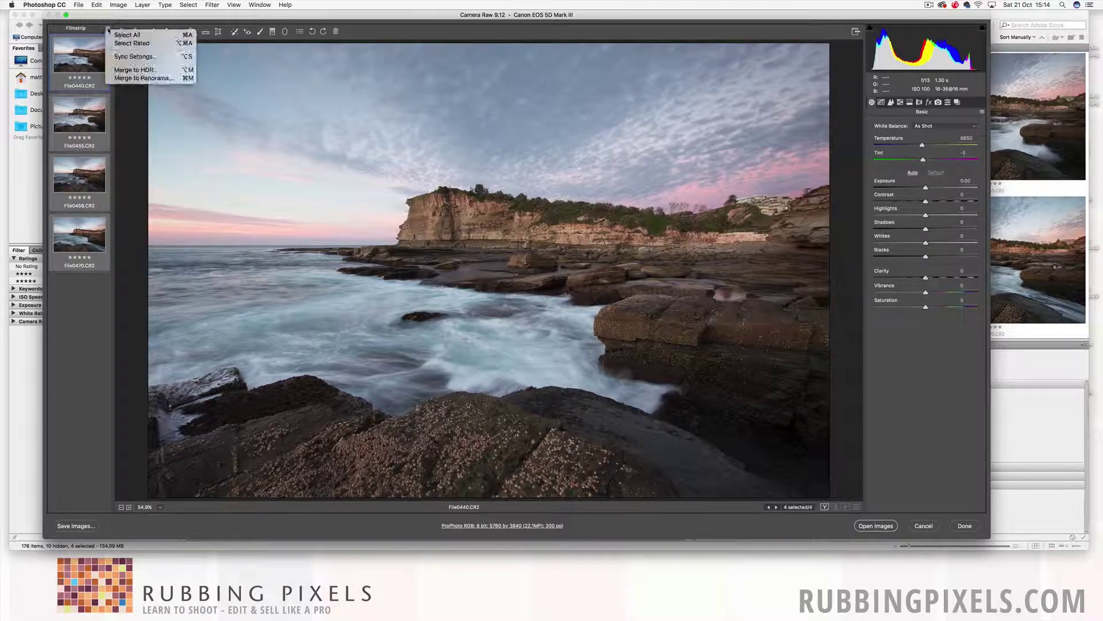
{"action": "left_click", "coordinate": [133, 67]}
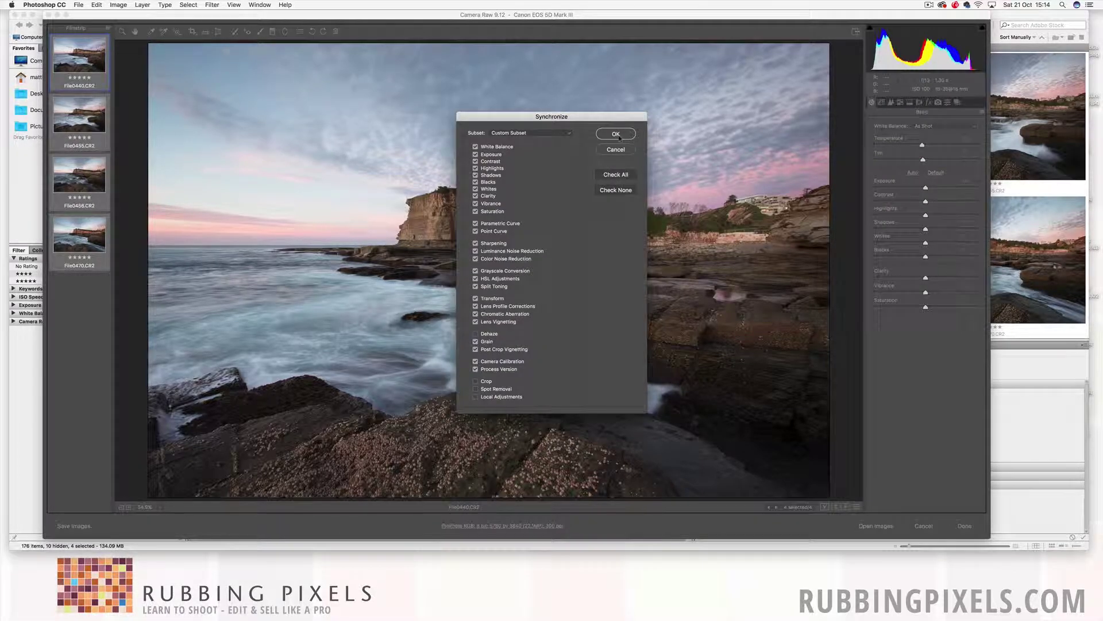
{"action": "left_click", "coordinate": [616, 134]}
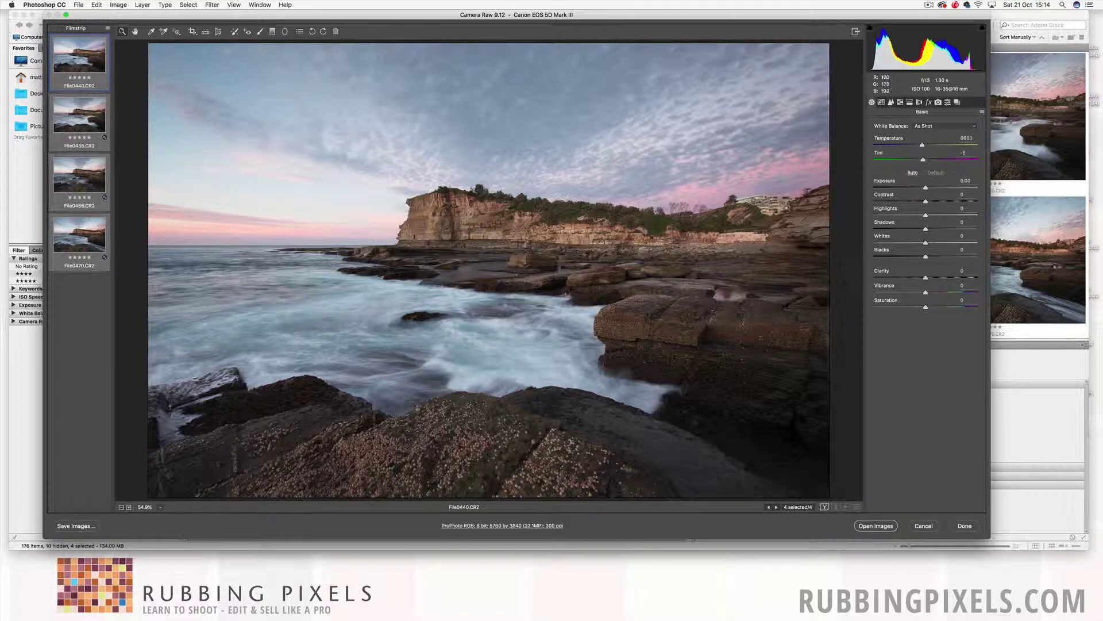
In Lens Corrections, enable Remove Chromatic Aberration and Enable Profile Corrections while viewing File0455
{"action": "key", "text": "alt"}
{"action": "left_click", "coordinate": [80, 109]}
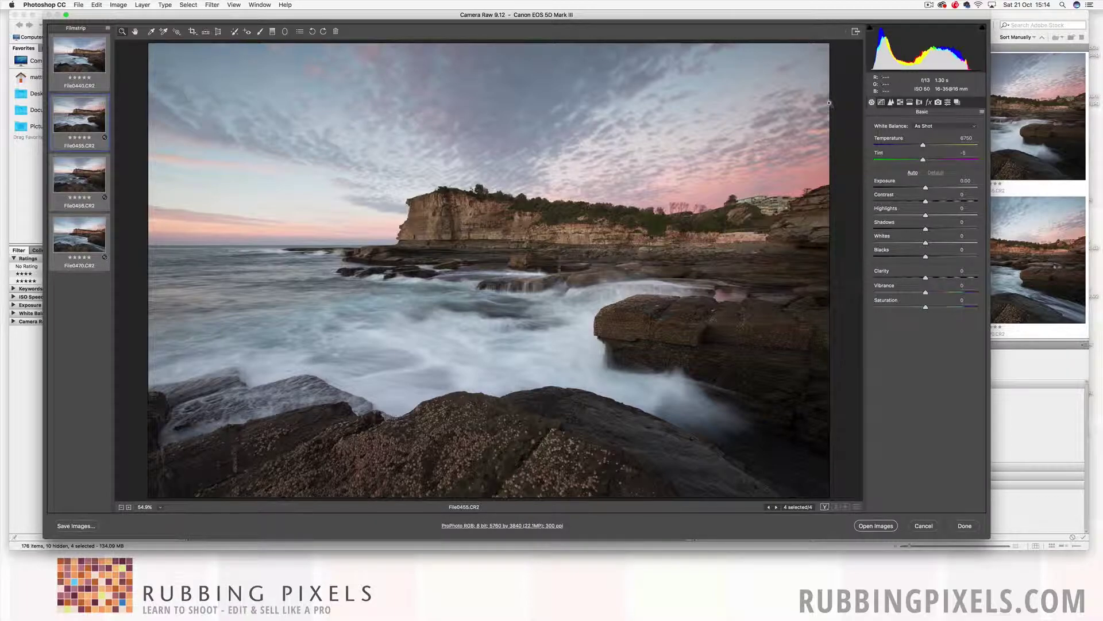
{"action": "left_click", "coordinate": [919, 102]}
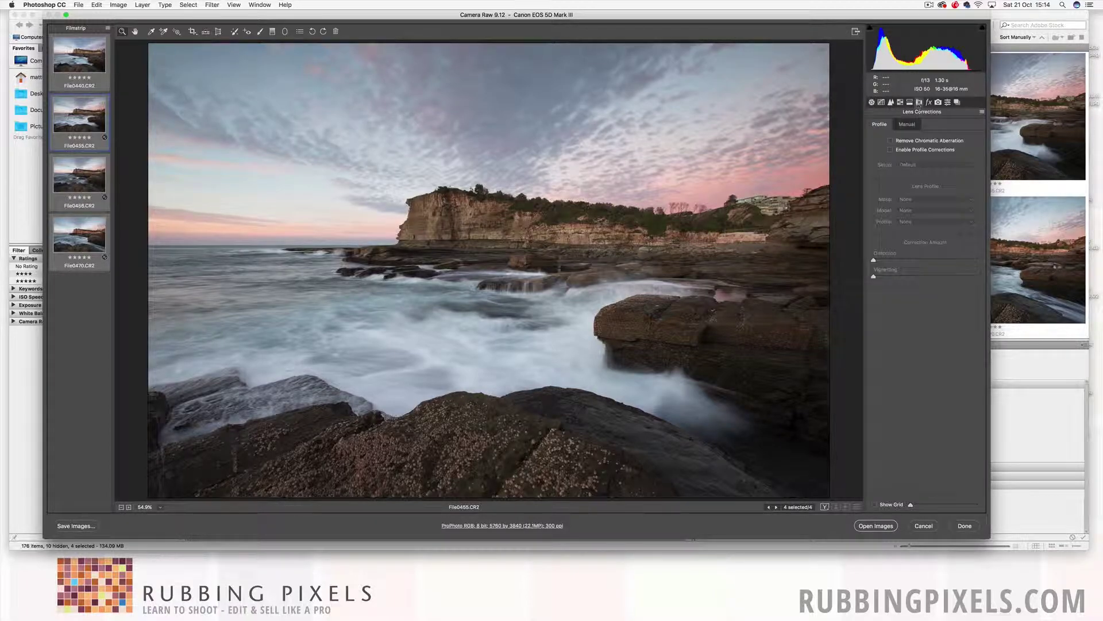
{"action": "left_click", "coordinate": [891, 140]}
{"action": "left_click", "coordinate": [891, 150]}
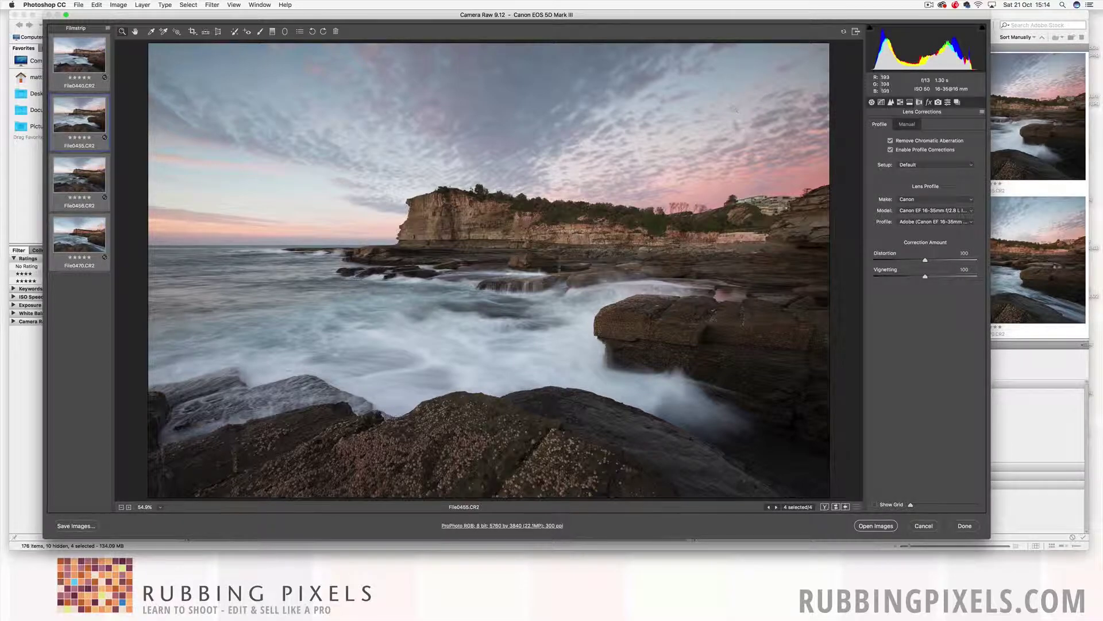
{"action": "left_click", "coordinate": [872, 103]}
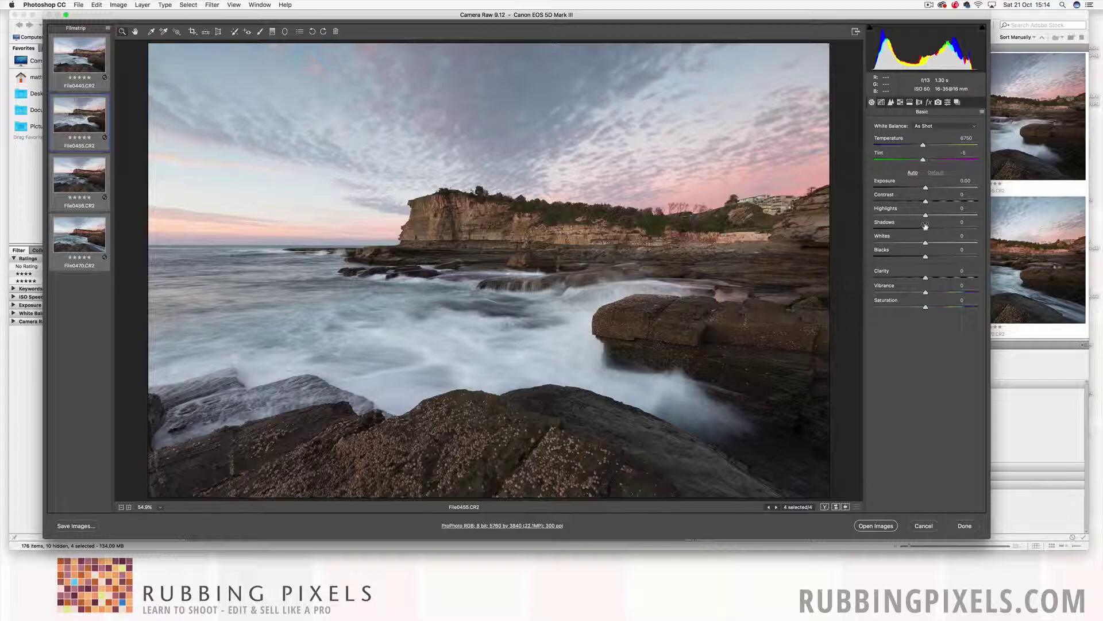
Lift Shadows to +16, lower Highlights to -23 and raise Exposure to +0.05
{"action": "left_click_drag", "start_coordinate": [925, 229], "coordinate": [933, 229]}
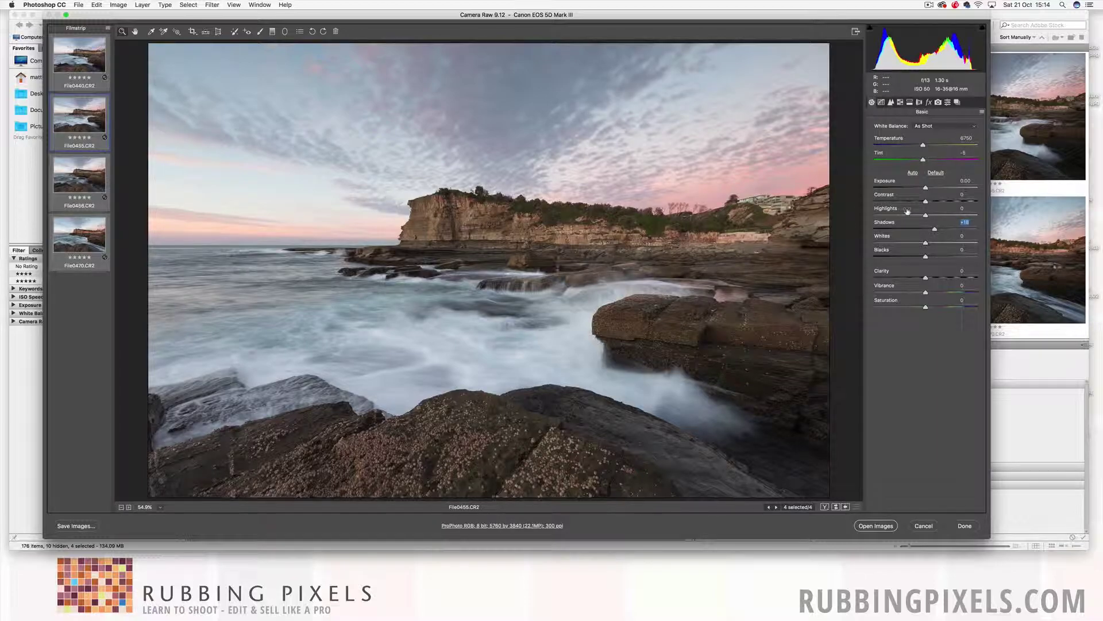
{"action": "left_click_drag", "start_coordinate": [925, 216], "coordinate": [914, 215]}
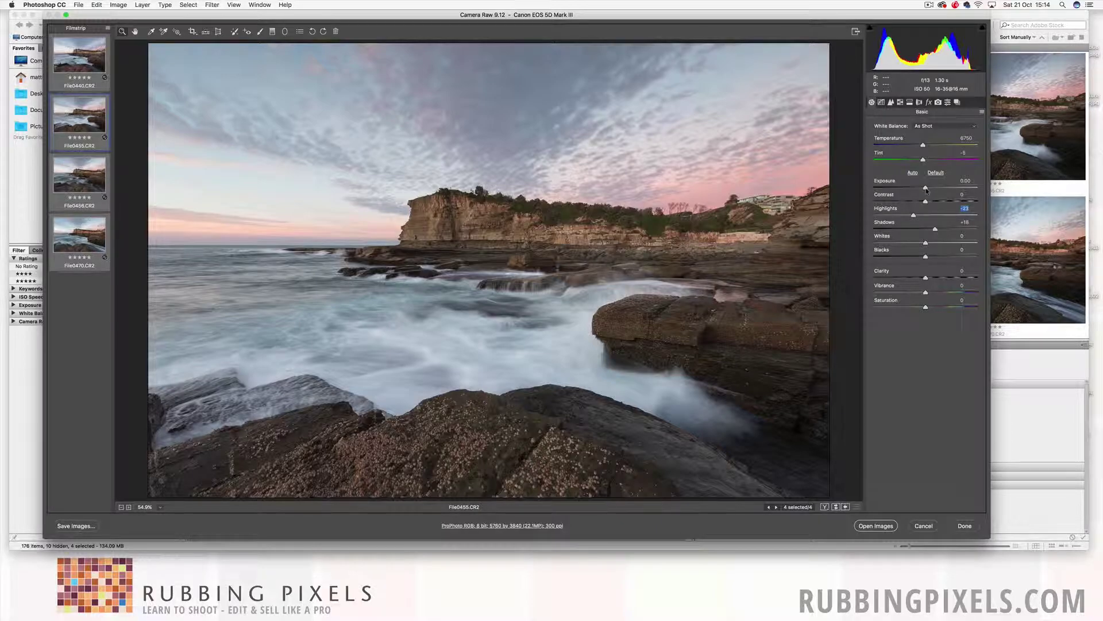
{"action": "left_click_drag", "start_coordinate": [925, 189], "coordinate": [927, 189]}
Raise the Detail sharpening Amount to 32
{"action": "left_click", "coordinate": [892, 104]}
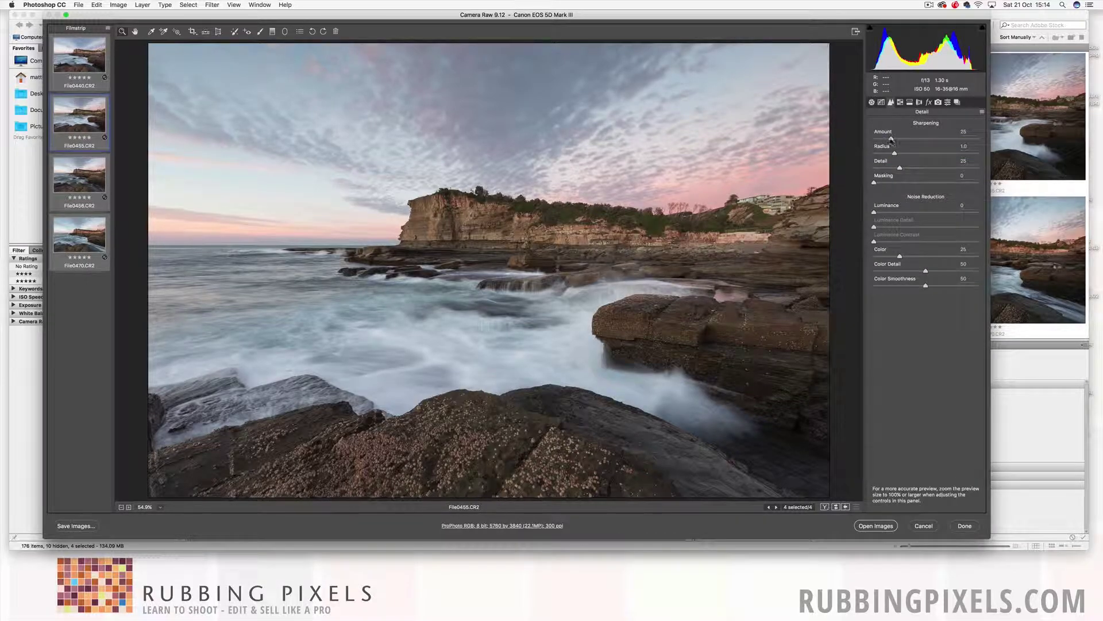
{"action": "left_click_drag", "start_coordinate": [891, 140], "coordinate": [896, 139]}
{"action": "left_click", "coordinate": [872, 103]}
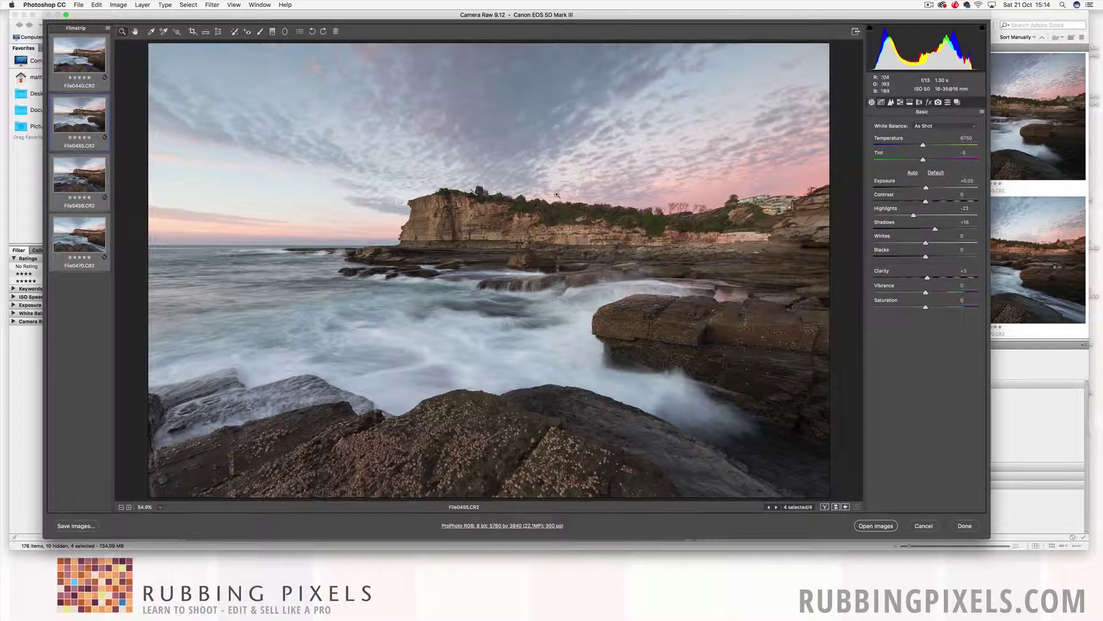
{"action": "left_click", "coordinate": [900, 103]}
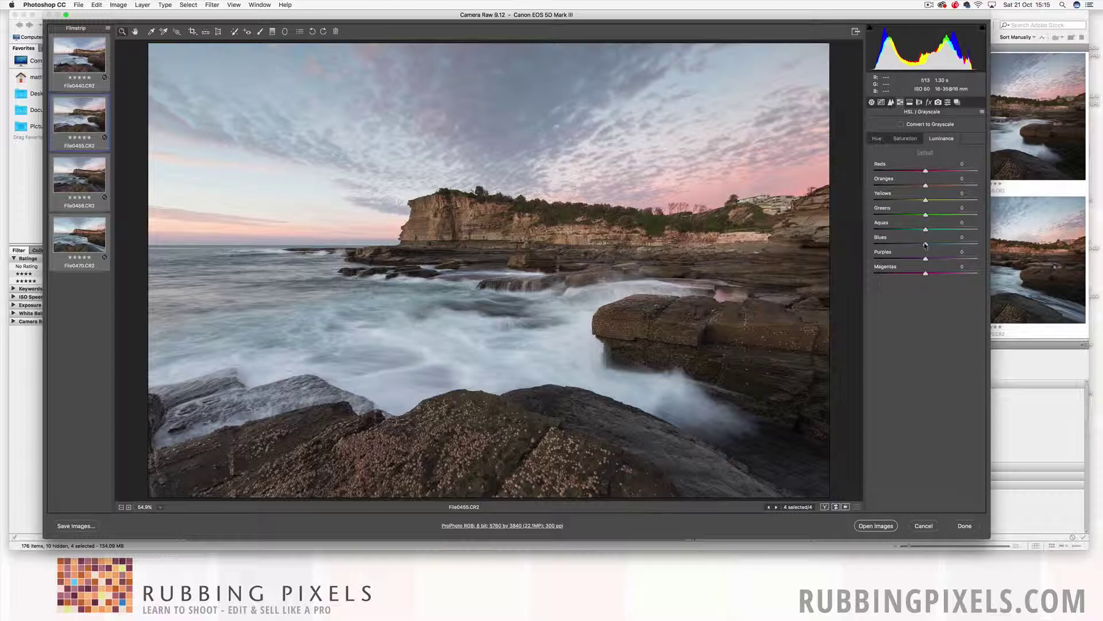
Drag the HSL Luminance Blues slider down to -17
{"action": "left_click_drag", "start_coordinate": [925, 244], "coordinate": [922, 246]}
Click Open Images to send File0440, File0455, File0456 and File0470 into Photoshop
{"action": "left_click", "coordinate": [876, 526]}
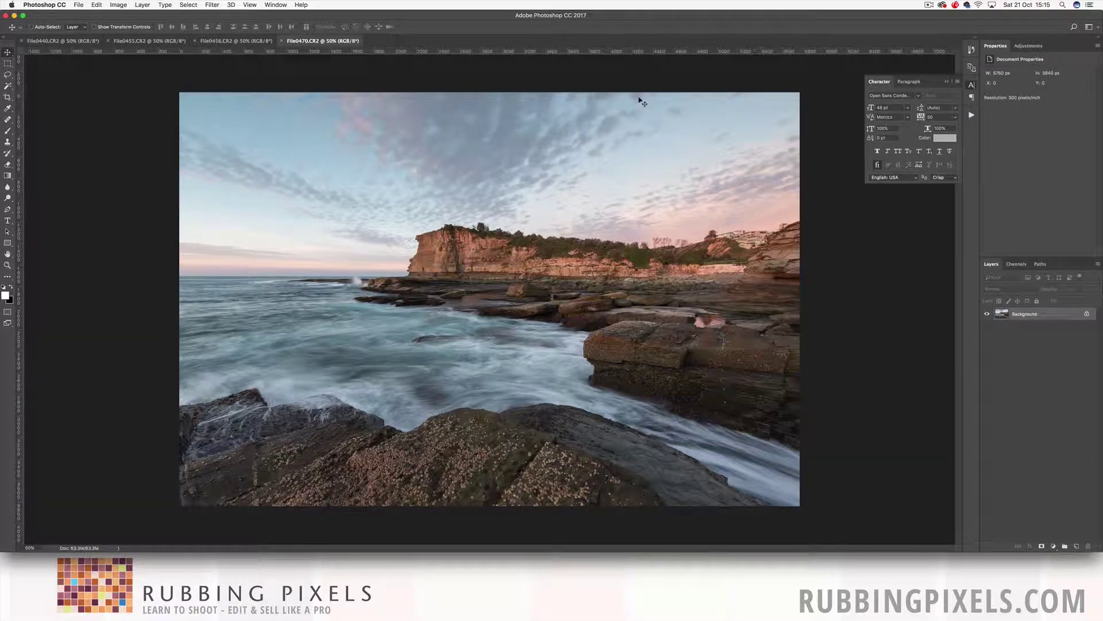
Collapse the Character panel and flip through the four exposure tabs, ending on File0455.CR2
{"action": "left_click", "coordinate": [946, 81]}
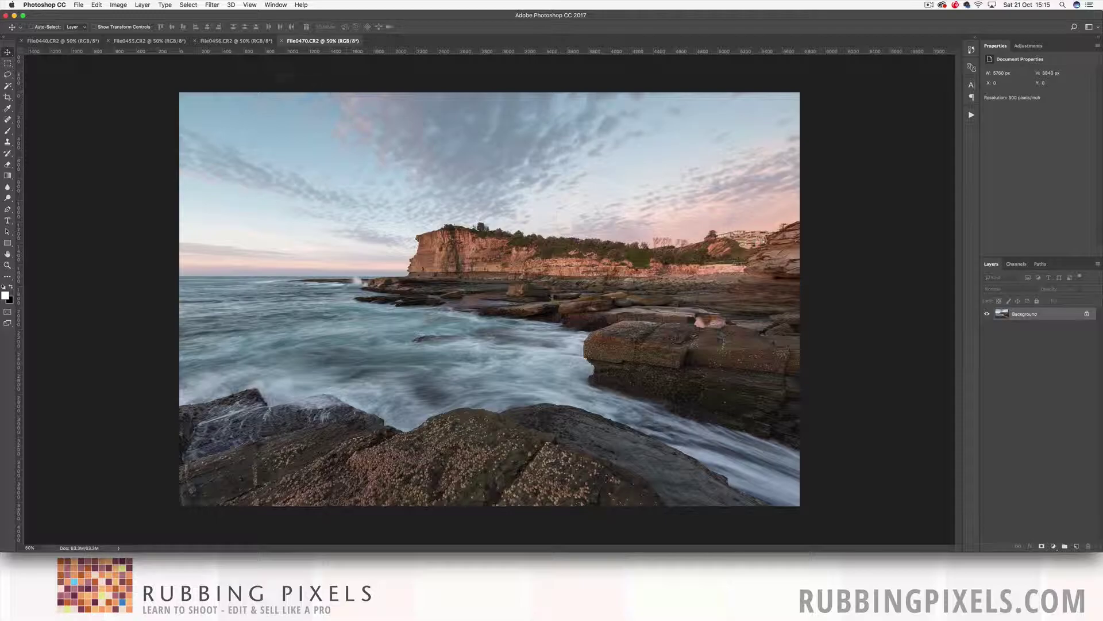
{"action": "left_click", "coordinate": [236, 41]}
{"action": "left_click", "coordinate": [163, 43]}
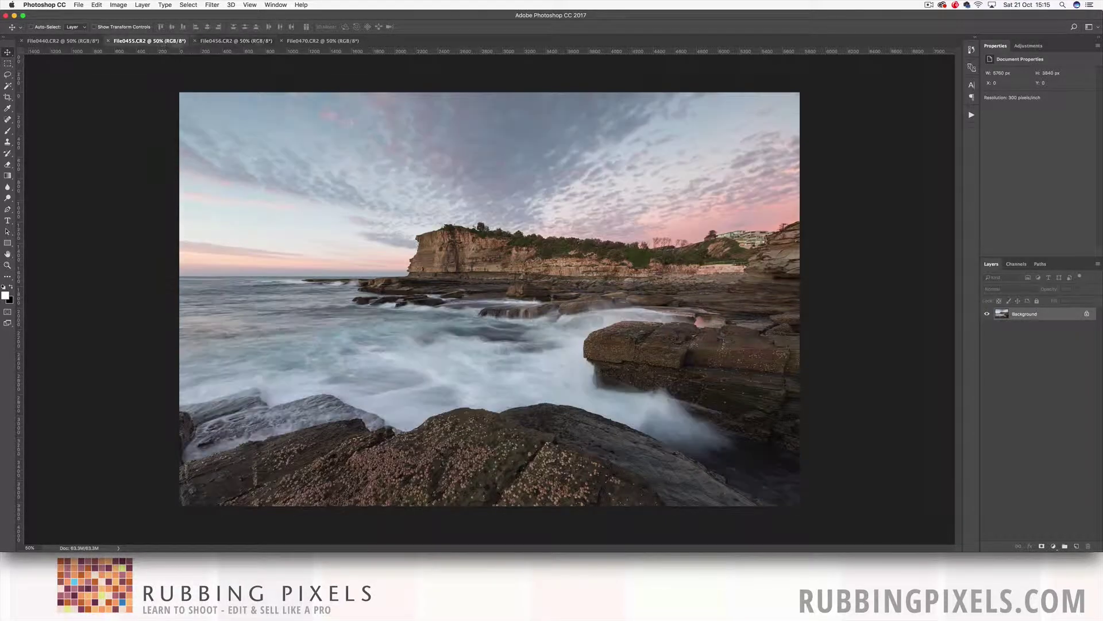
{"action": "left_click", "coordinate": [322, 41]}
{"action": "left_click", "coordinate": [229, 43]}
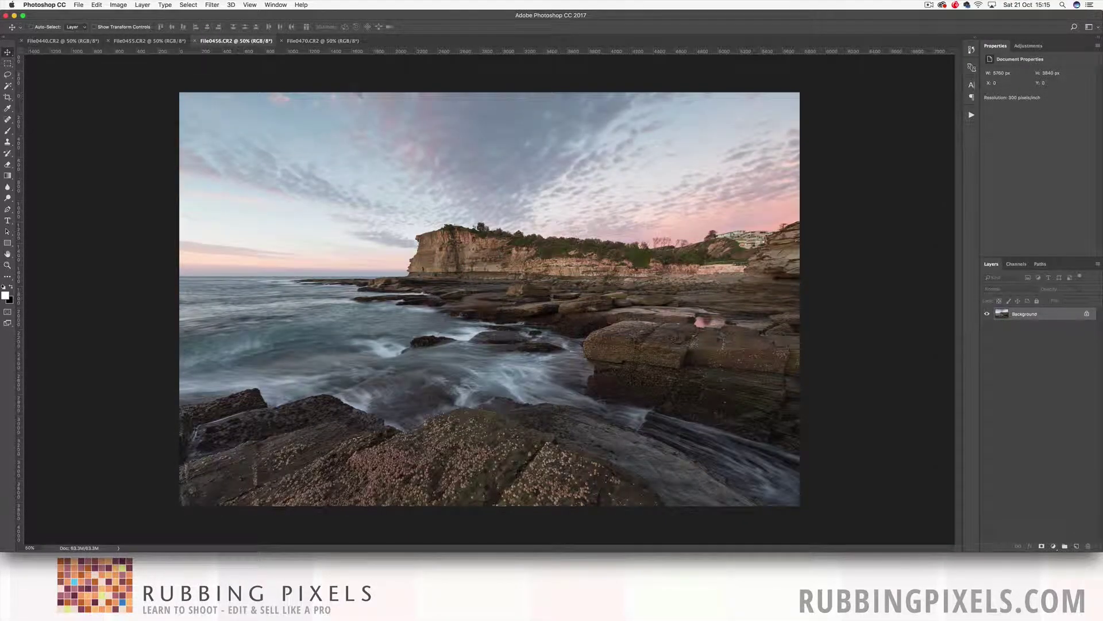
{"action": "left_click", "coordinate": [322, 41]}
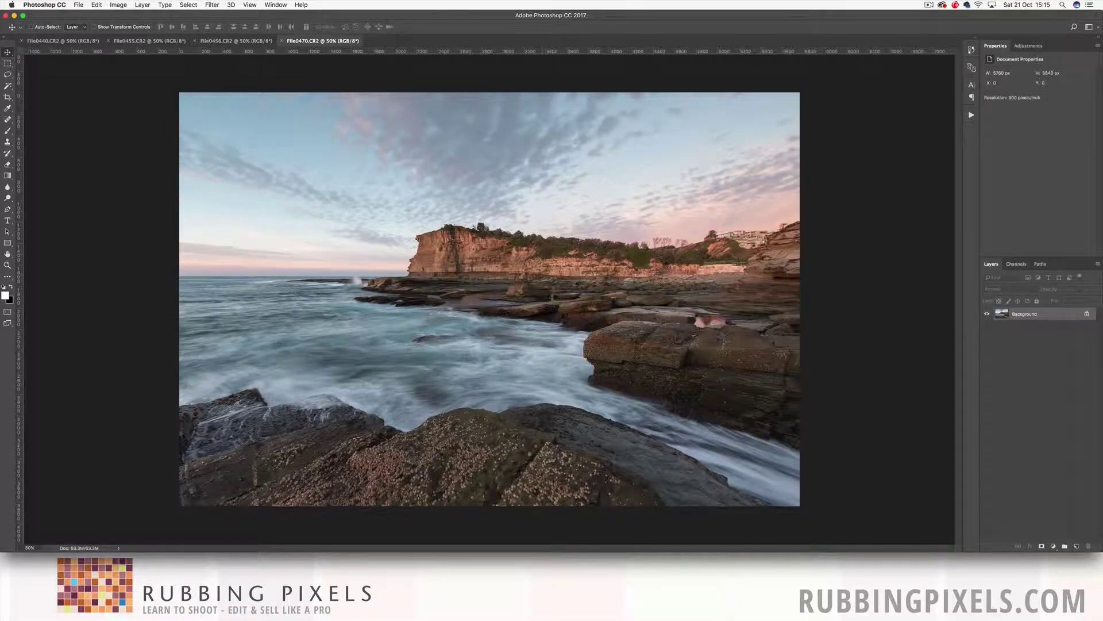
{"action": "left_click", "coordinate": [248, 41]}
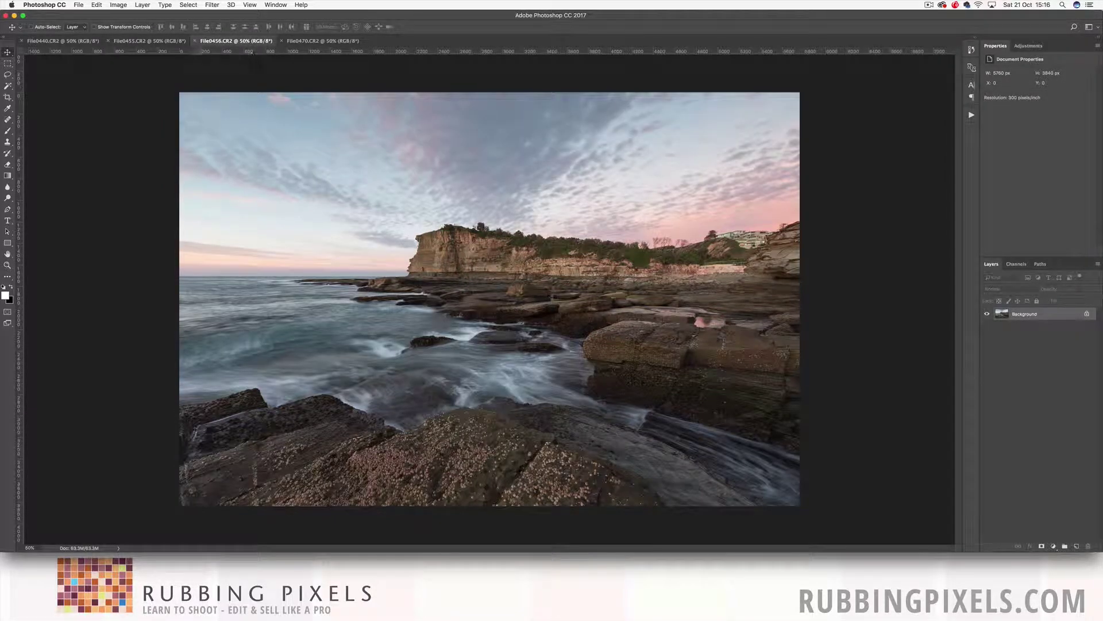
{"action": "left_click", "coordinate": [151, 41]}
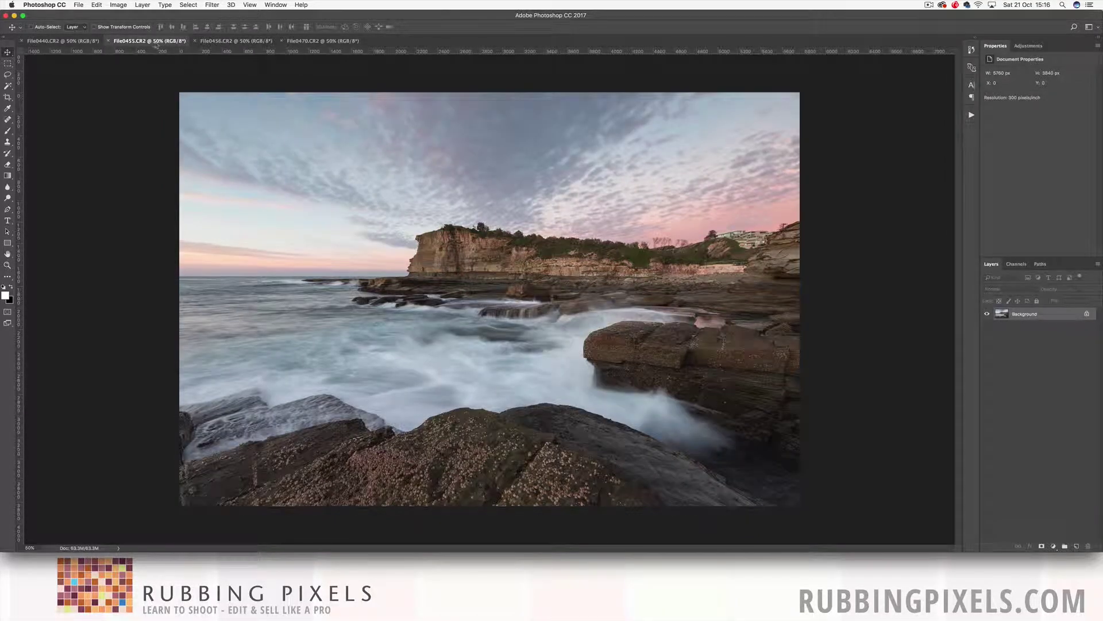
{"action": "left_click", "coordinate": [83, 42]}
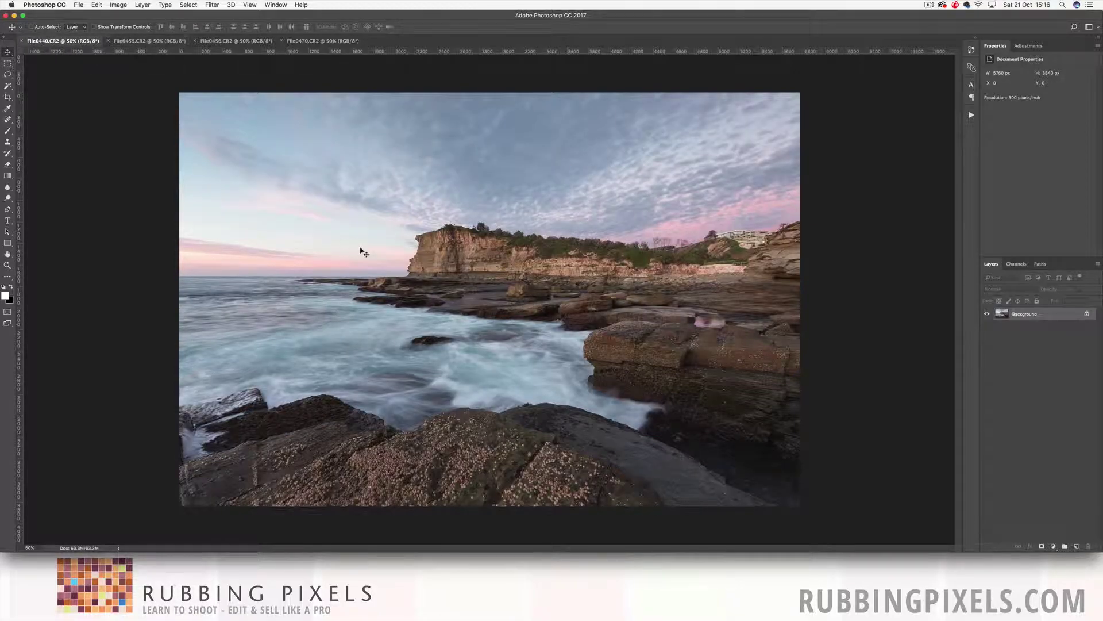
{"action": "left_click", "coordinate": [236, 41]}
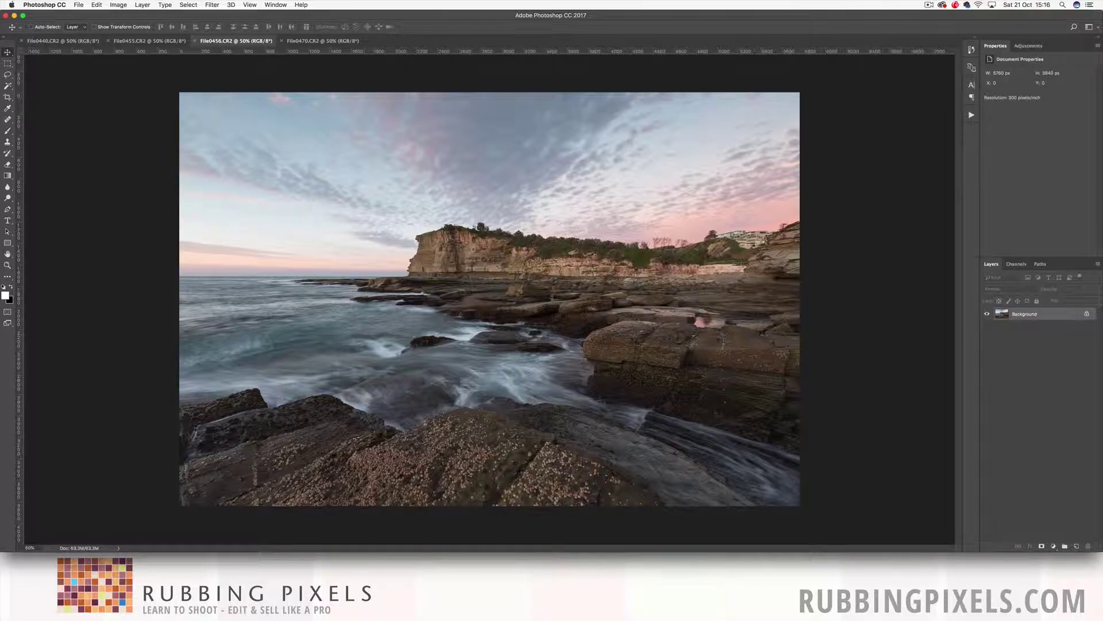
{"action": "left_click", "coordinate": [314, 41]}
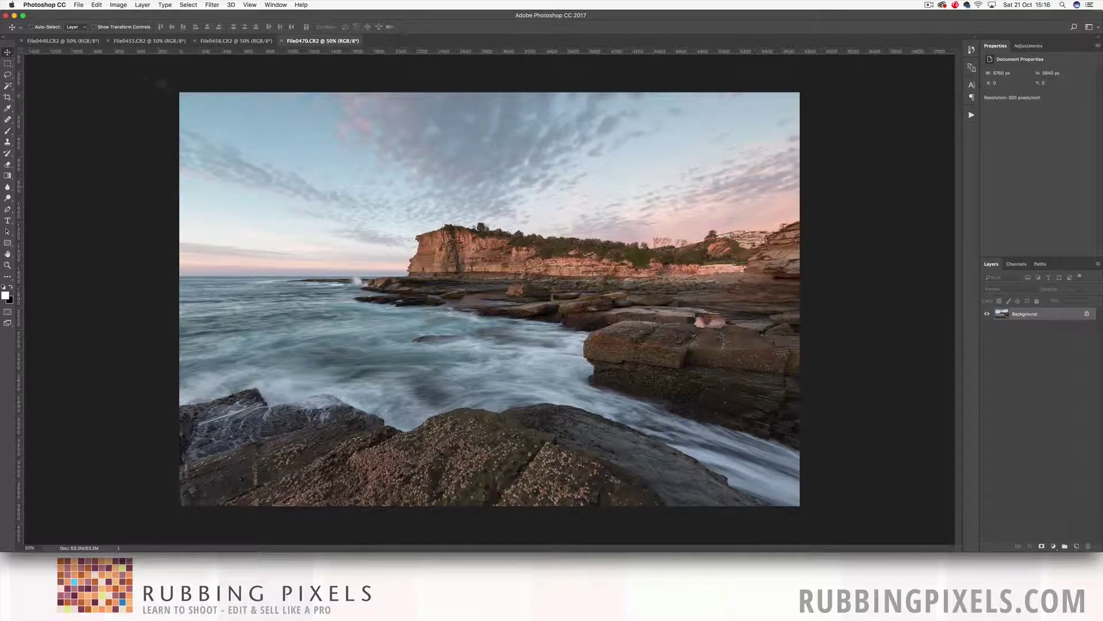
{"action": "left_click", "coordinate": [63, 42]}
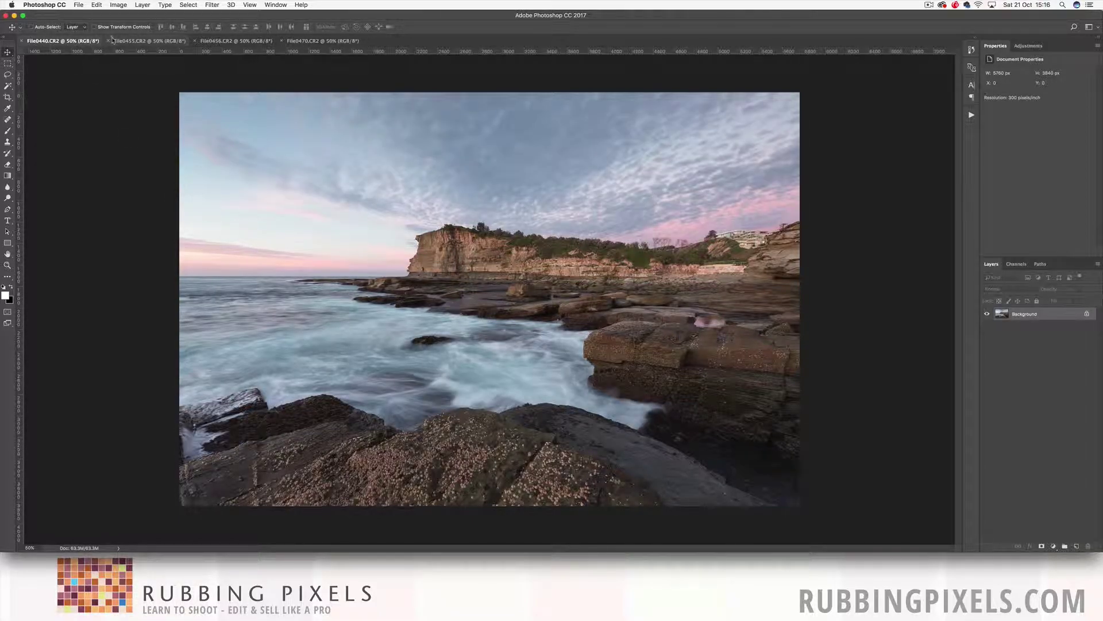
{"action": "left_click", "coordinate": [132, 41]}
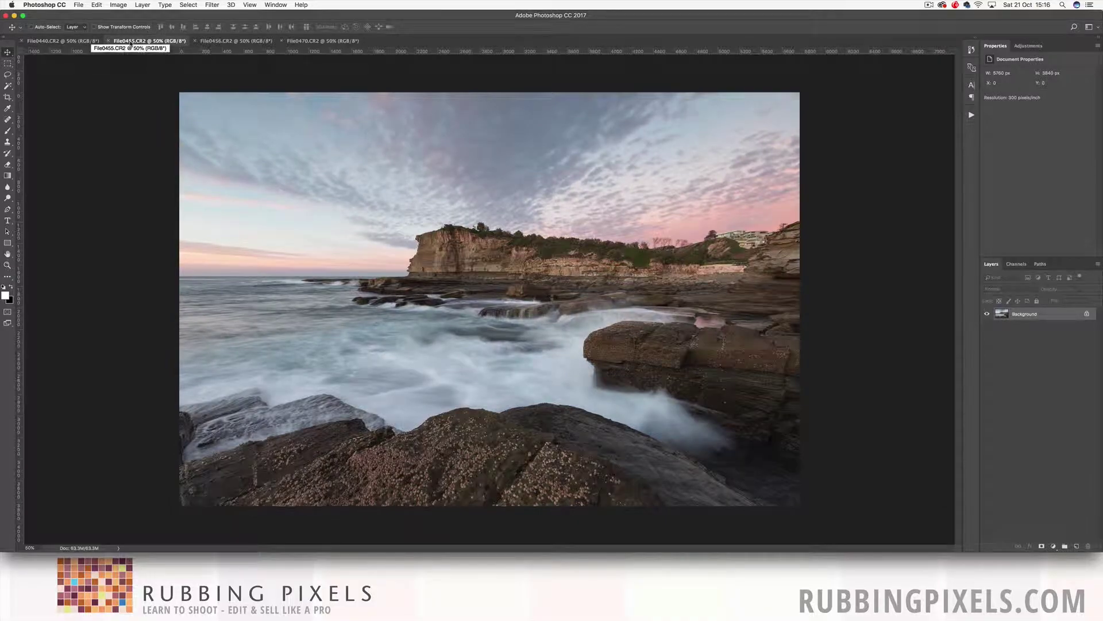
Drag File0455, File0456 and File0470 onto File0440 as Layers 1, 2 and 3
{"action": "key", "text": "ctrl+shift+Tab"}
{"action": "left_click_drag", "start_coordinate": [132, 43], "coordinate": [402, 199]}
{"action": "left_click_drag", "start_coordinate": [535, 264], "coordinate": [265, 167]}
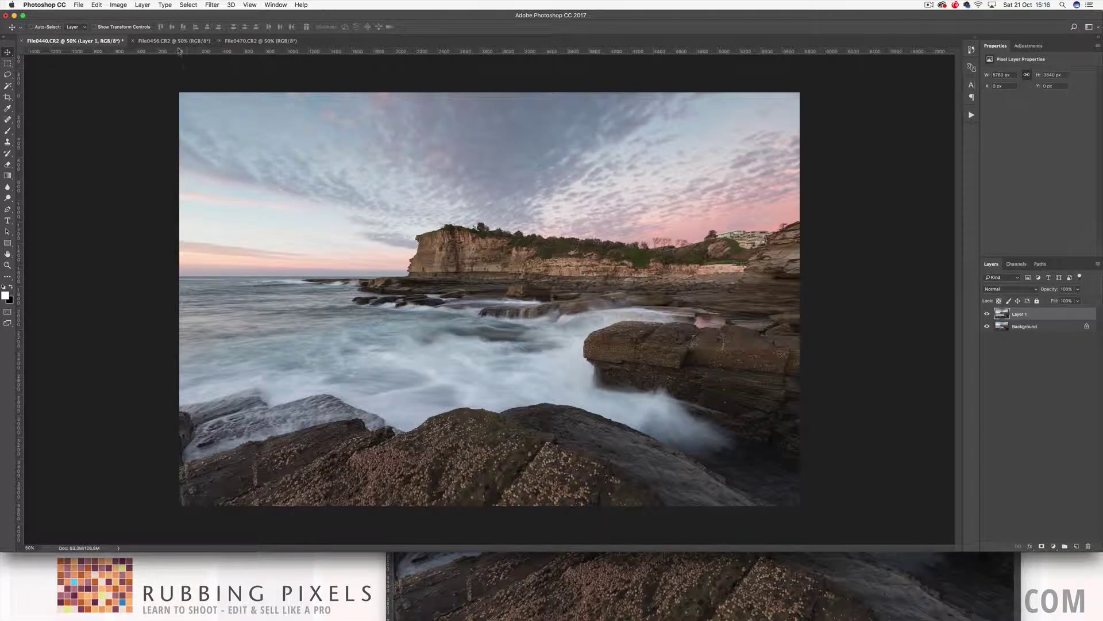
{"action": "left_click_drag", "start_coordinate": [172, 41], "coordinate": [511, 198]}
{"action": "left_click_drag", "start_coordinate": [591, 269], "coordinate": [315, 177]}
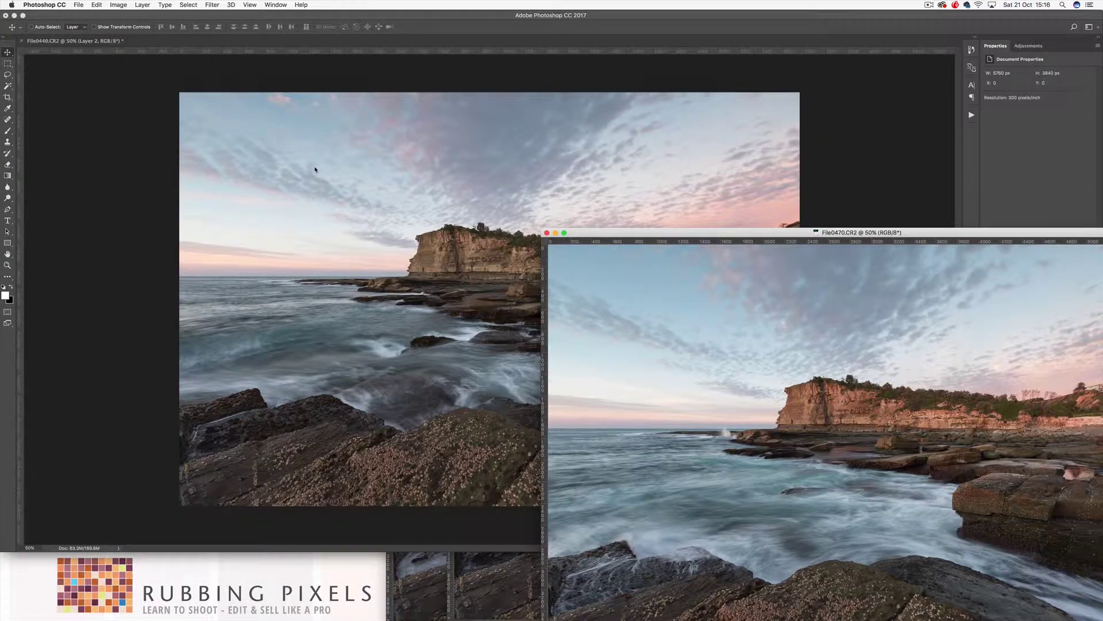
{"action": "left_click_drag", "start_coordinate": [315, 170], "coordinate": [316, 169]}
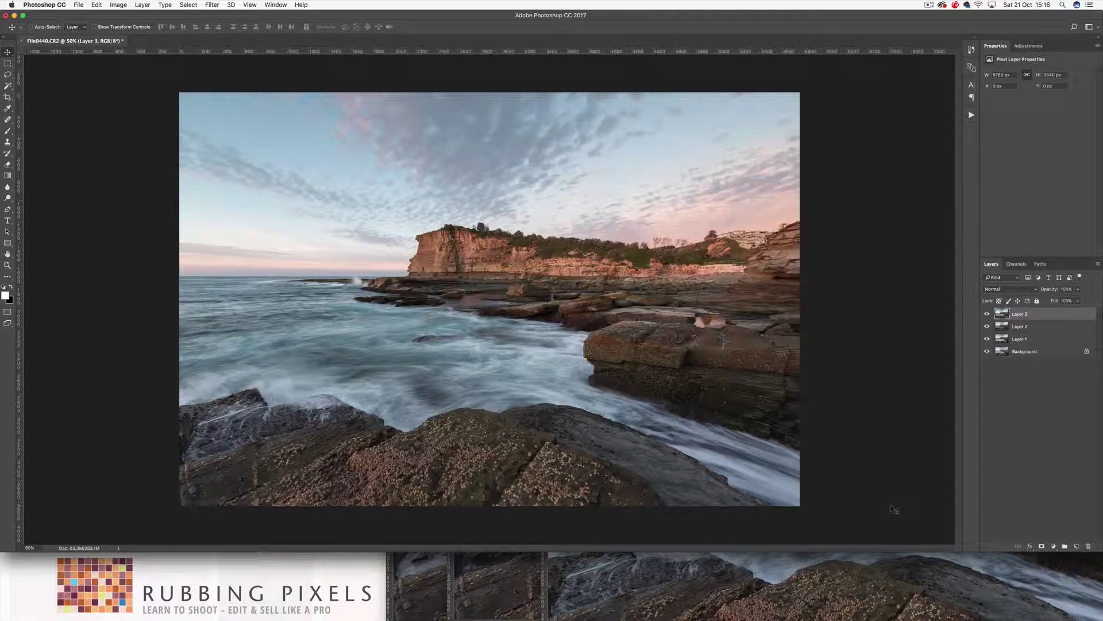
Minimize the floating File0470, File0456 and File0455 windows
{"action": "left_click", "coordinate": [819, 575]}
{"action": "left_click", "coordinate": [554, 233]}
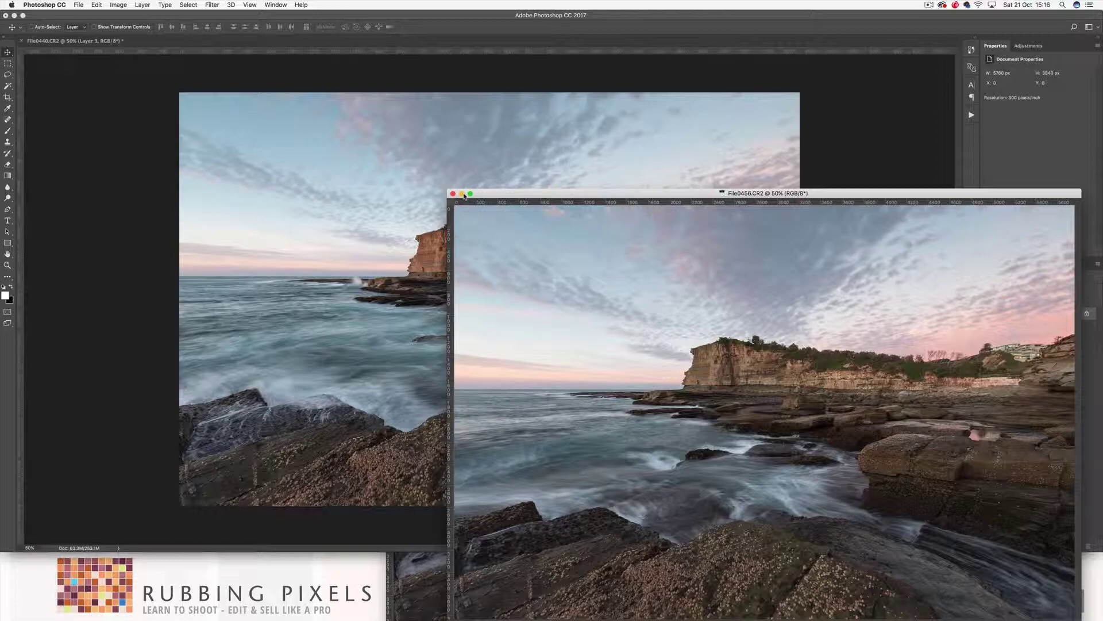
{"action": "left_click", "coordinate": [462, 194]}
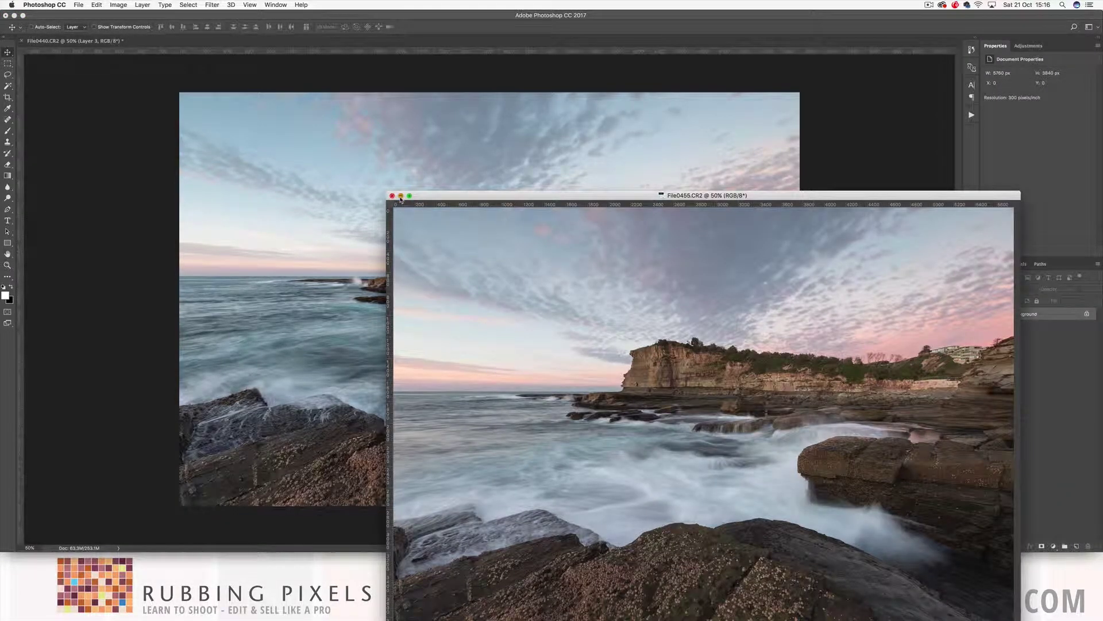
{"action": "left_click", "coordinate": [401, 195]}
{"action": "left_click", "coordinate": [987, 314]}
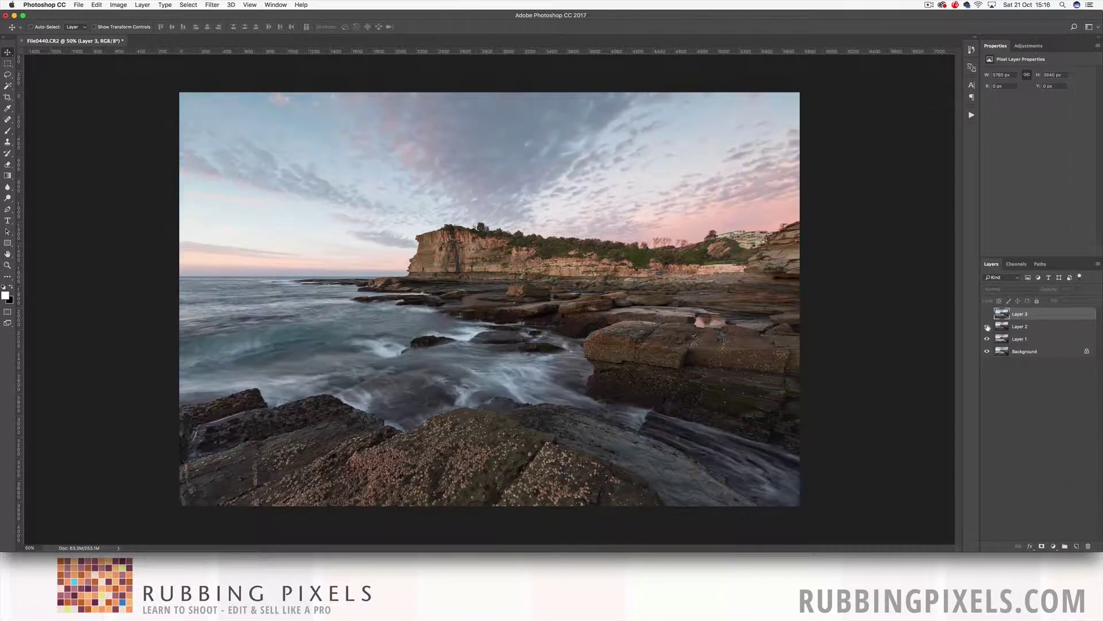
{"action": "left_click", "coordinate": [987, 325]}
{"action": "left_click", "coordinate": [987, 339]}
{"action": "left_click", "coordinate": [987, 326]}
{"action": "left_click", "coordinate": [987, 327]}
{"action": "left_click", "coordinate": [987, 314]}
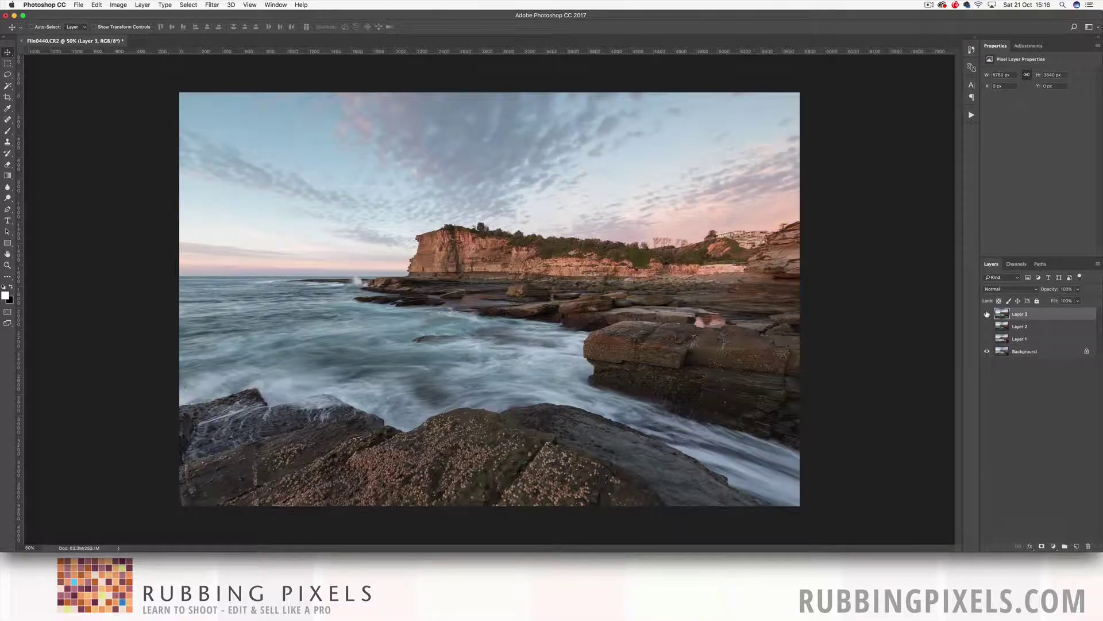
{"action": "left_click", "coordinate": [986, 314]}
{"action": "left_click", "coordinate": [989, 339]}
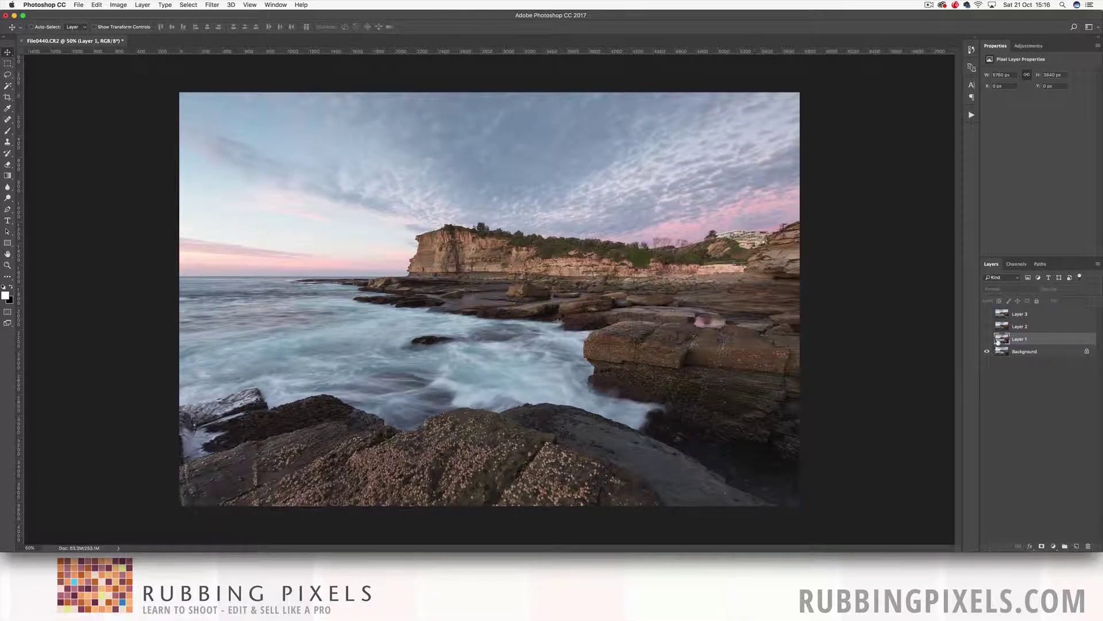
{"action": "left_click", "coordinate": [988, 339]}
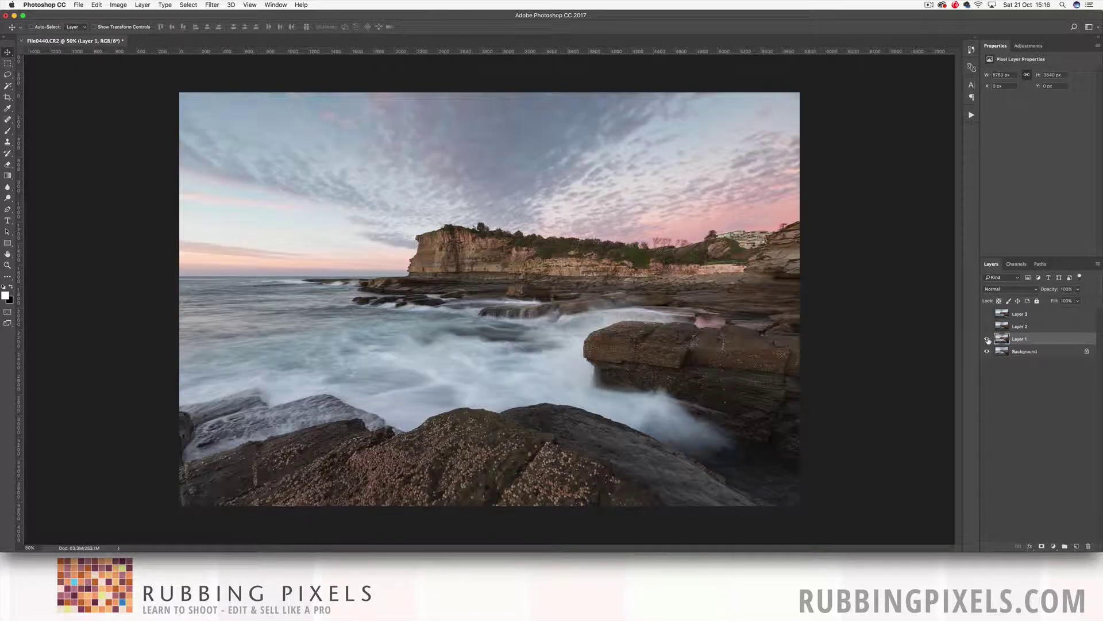
{"action": "left_click", "coordinate": [988, 339]}
{"action": "left_click", "coordinate": [988, 339]}
{"action": "left_click", "coordinate": [988, 340]}
{"action": "left_click", "coordinate": [988, 339]}
{"action": "left_click", "coordinate": [986, 339]}
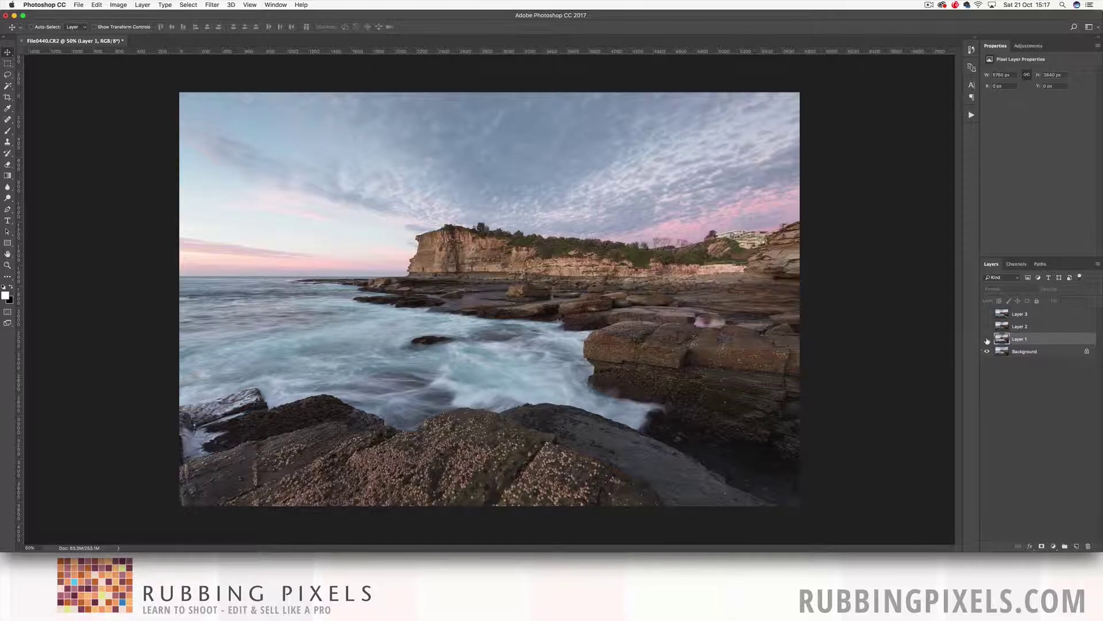
{"action": "left_click", "coordinate": [987, 340]}
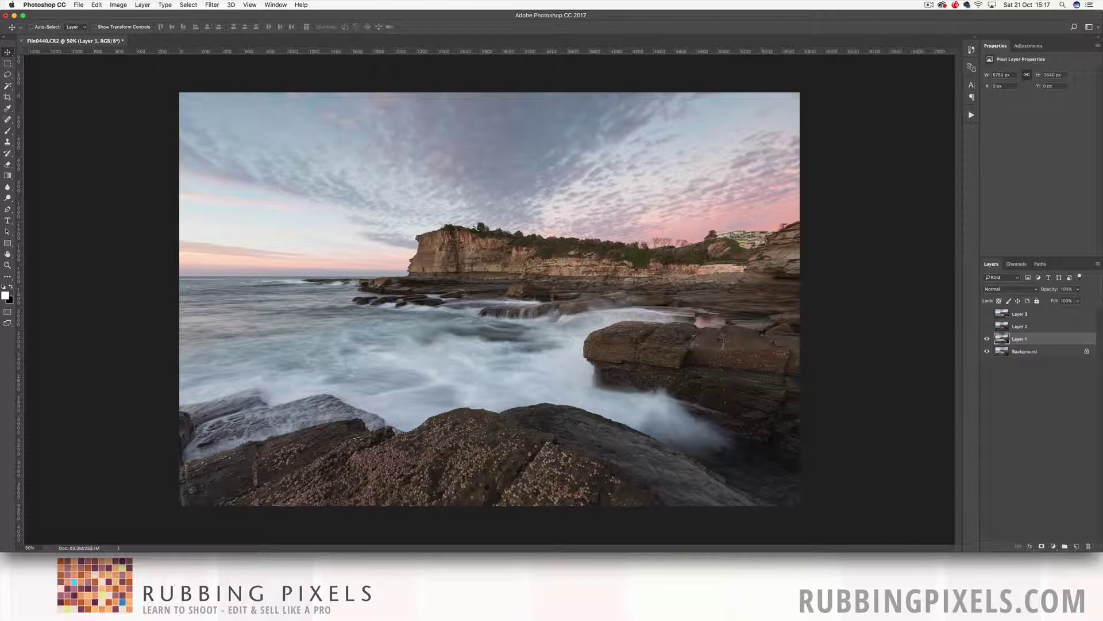
{"action": "left_click", "coordinate": [987, 325]}
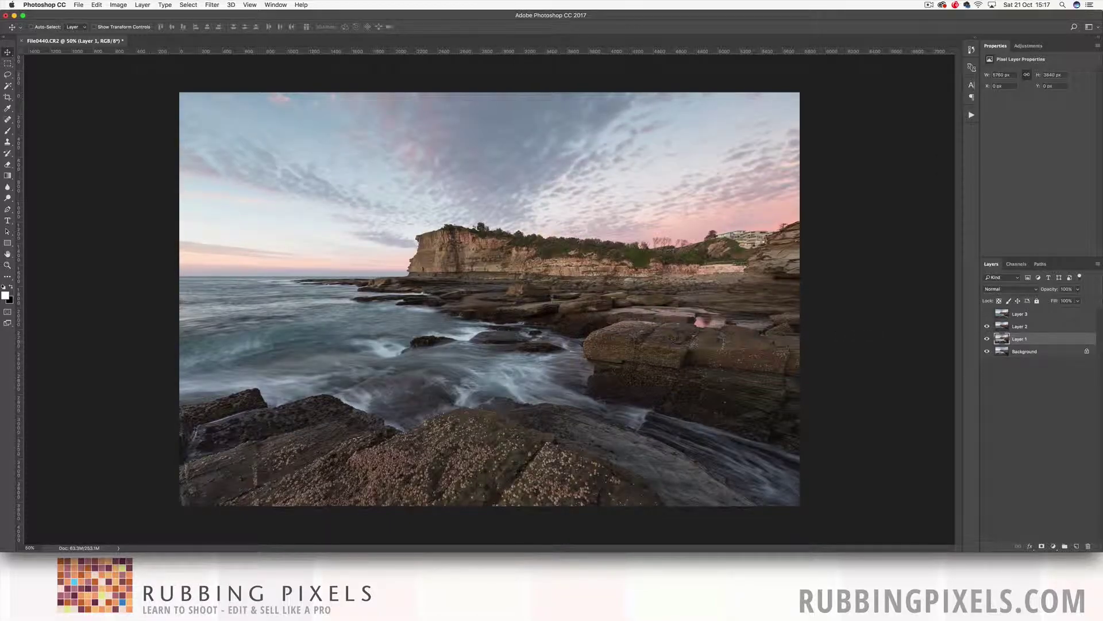
{"action": "left_click", "coordinate": [987, 314]}
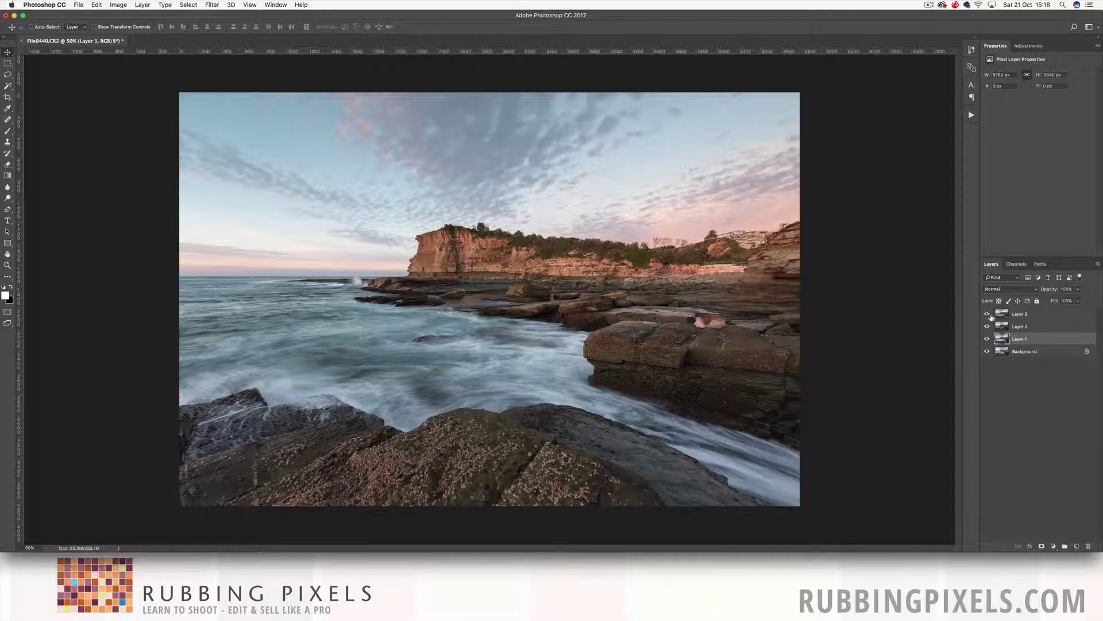
Hide Layers 3 and 2, keep Layer 1 visible, and give it a black hide-all mask
{"action": "left_click_drag", "start_coordinate": [987, 314], "coordinate": [988, 340]}
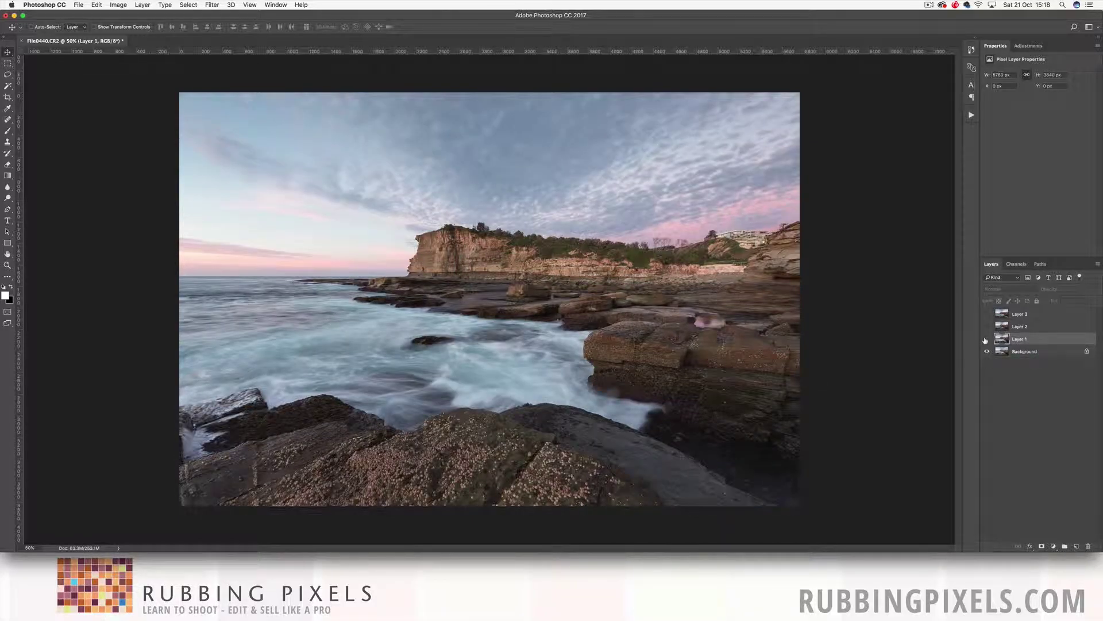
{"action": "left_click", "coordinate": [987, 339]}
{"action": "left_click", "coordinate": [987, 339]}
{"action": "left_click", "coordinate": [988, 339]}
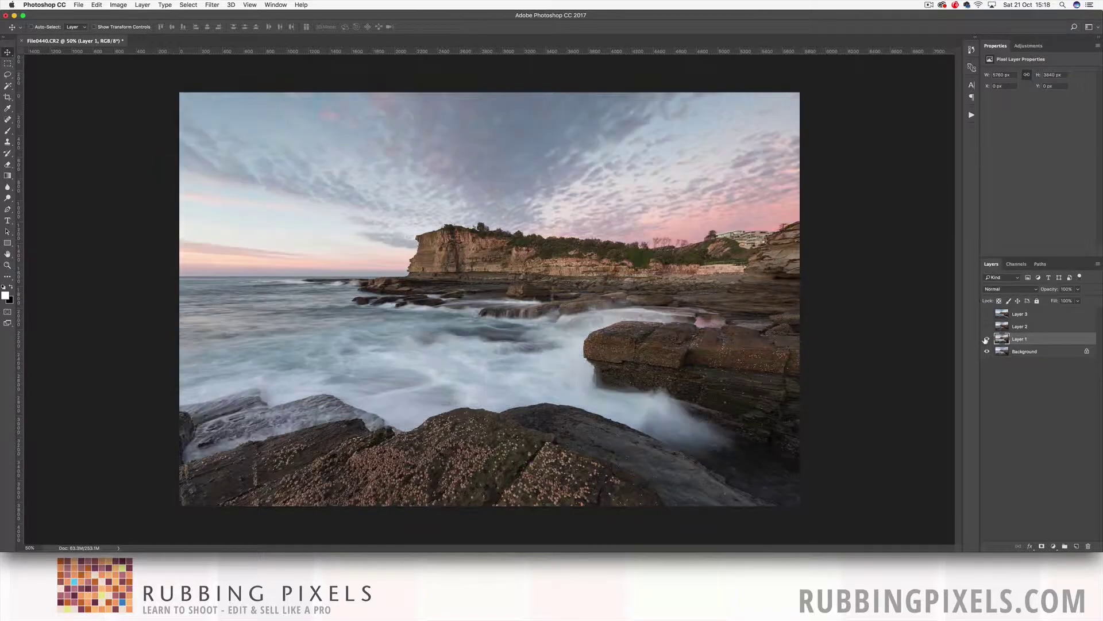
{"action": "left_click", "coordinate": [1042, 547], "text": "alt"}
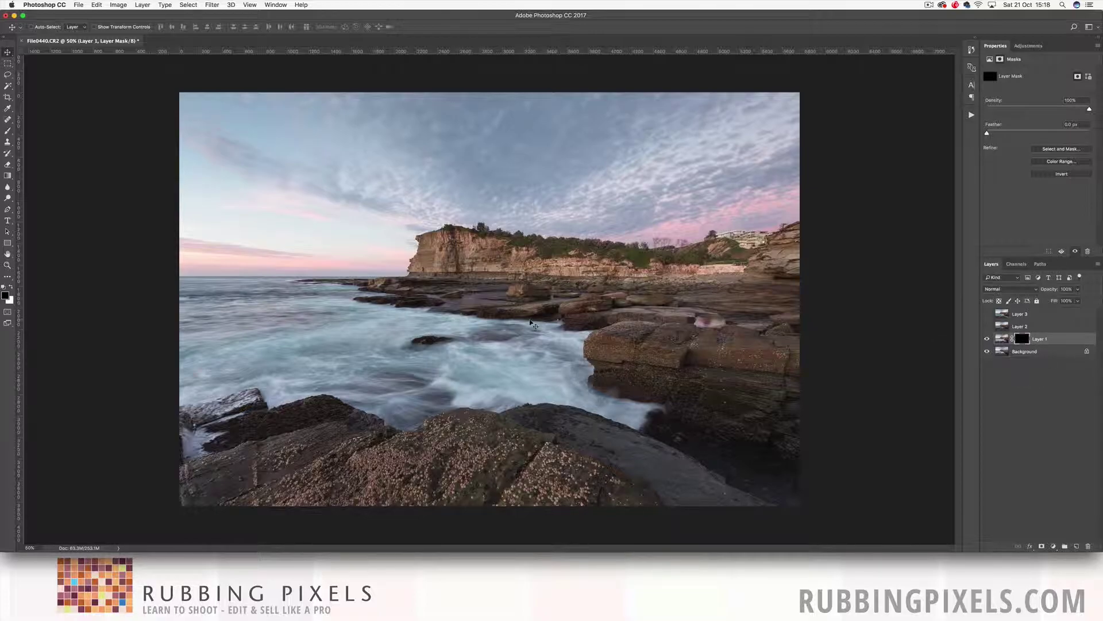
With a smaller brush, paint white on Layer 1's mask to reveal the brighter mid-rock cascade
{"action": "key", "text": "b"}
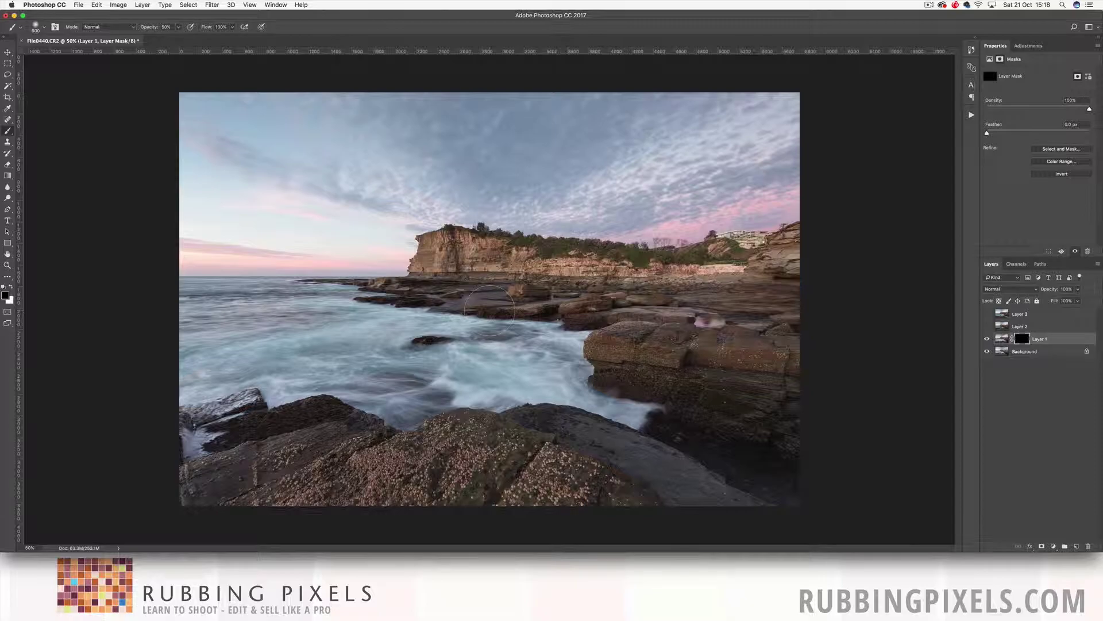
{"action": "key", "text": "bracketleft"}
{"action": "key", "text": "bracketleft"}
{"action": "key", "text": "bracketleft"}
{"action": "key", "text": "bracketleft"}
{"action": "key", "text": "bracketleft"}
{"action": "key", "text": "bracketleft"}
{"action": "key", "text": "z"}
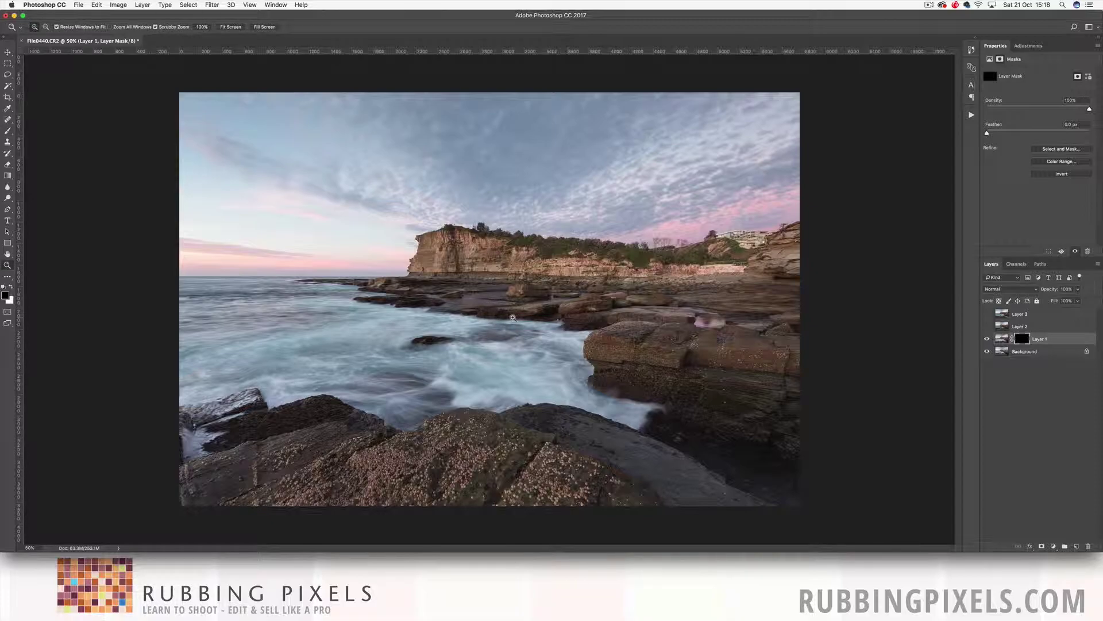
{"action": "key", "text": "b"}
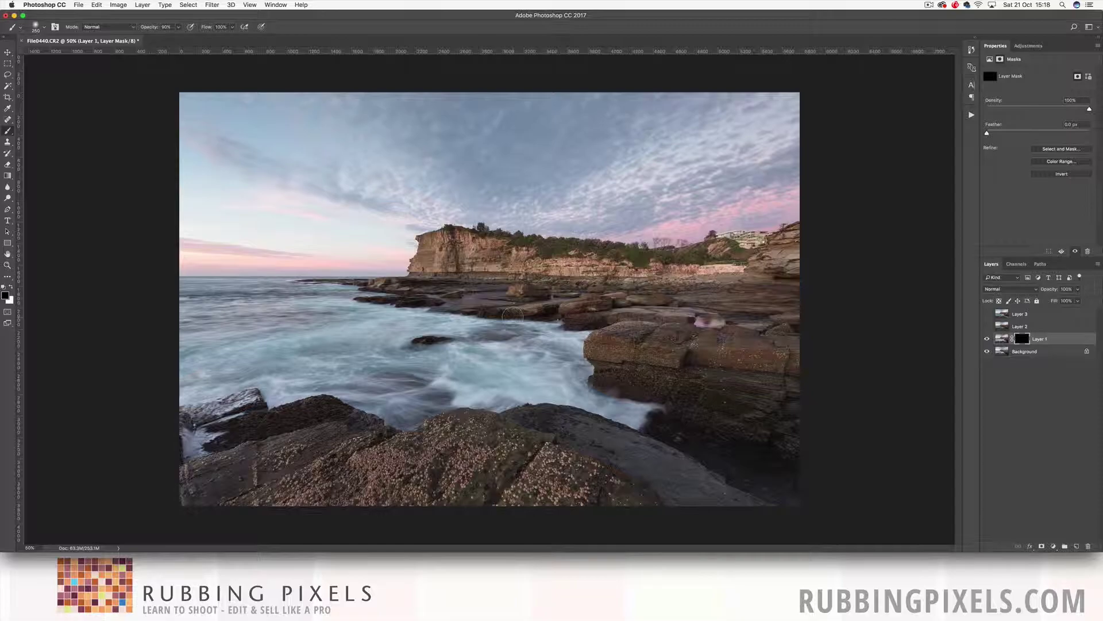
{"action": "key", "text": "z"}
{"action": "key", "text": "x"}
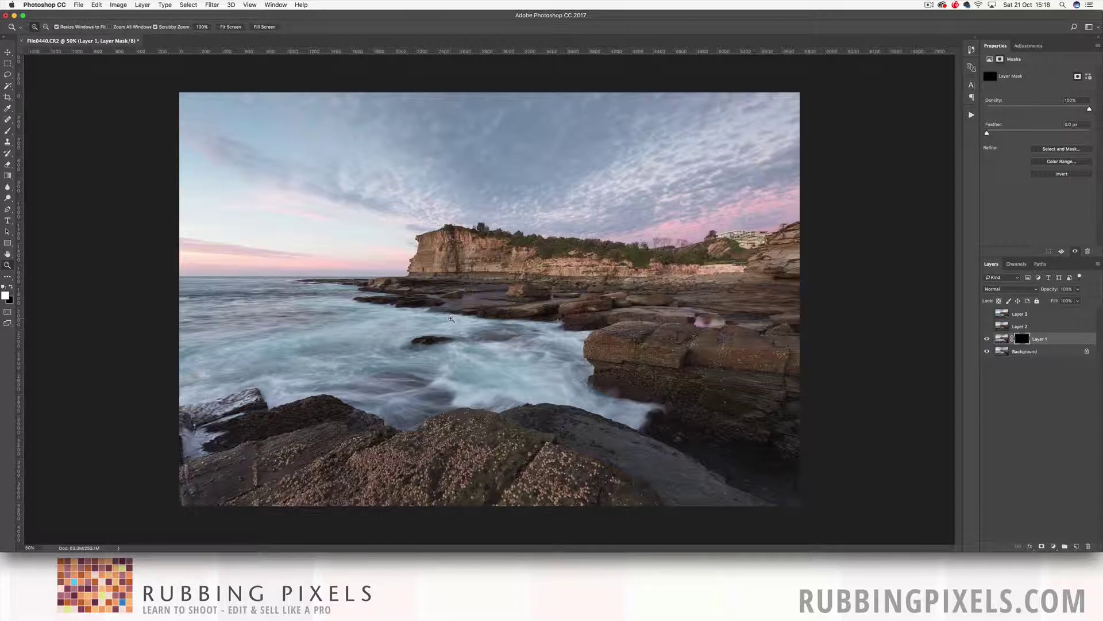
{"action": "key", "text": "b"}
{"action": "mouse_move", "coordinate": [502, 313]}
{"action": "left_mouse_down"}
{"action": "mouse_move", "coordinate": [542, 314]}
{"action": "mouse_move", "coordinate": [476, 316]}
{"action": "mouse_move", "coordinate": [545, 313]}
{"action": "mouse_move", "coordinate": [561, 323]}
{"action": "left_mouse_up"}
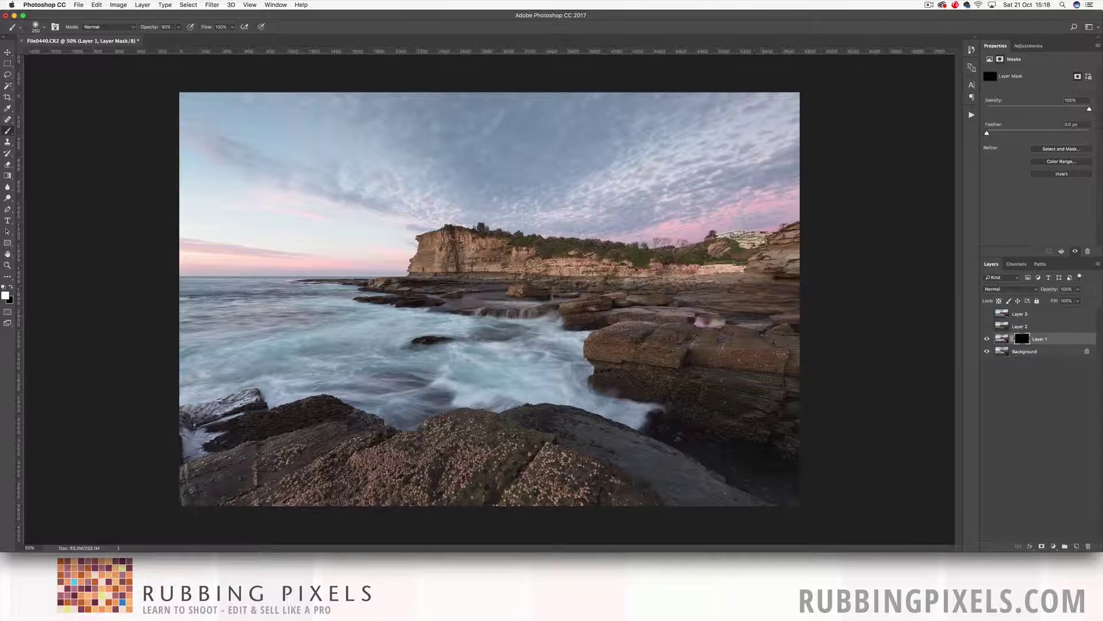
Paint black to hide Layer 1's water near the rock and around the cascade, toggling Layer 1 to check
{"action": "key", "text": "z"}
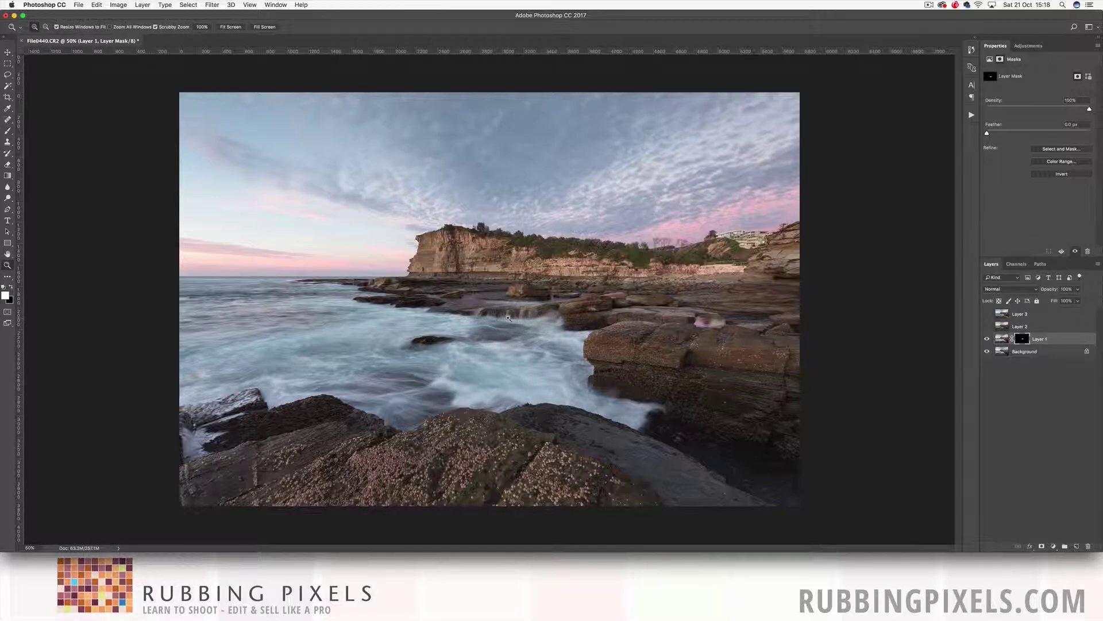
{"action": "key", "text": "b"}
{"action": "key", "text": "x"}
{"action": "mouse_move", "coordinate": [558, 324]}
{"action": "left_mouse_down"}
{"action": "mouse_move", "coordinate": [548, 316]}
{"action": "mouse_move", "coordinate": [567, 318]}
{"action": "mouse_move", "coordinate": [557, 319]}
{"action": "left_mouse_up"}
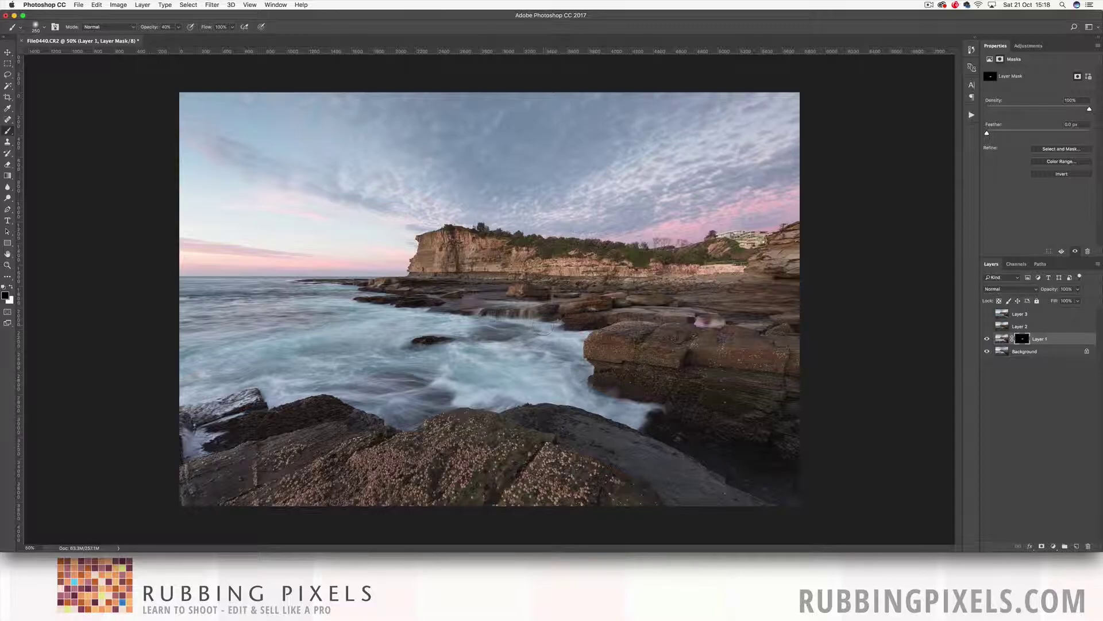
{"action": "key", "text": "x"}
{"action": "left_click", "coordinate": [987, 339]}
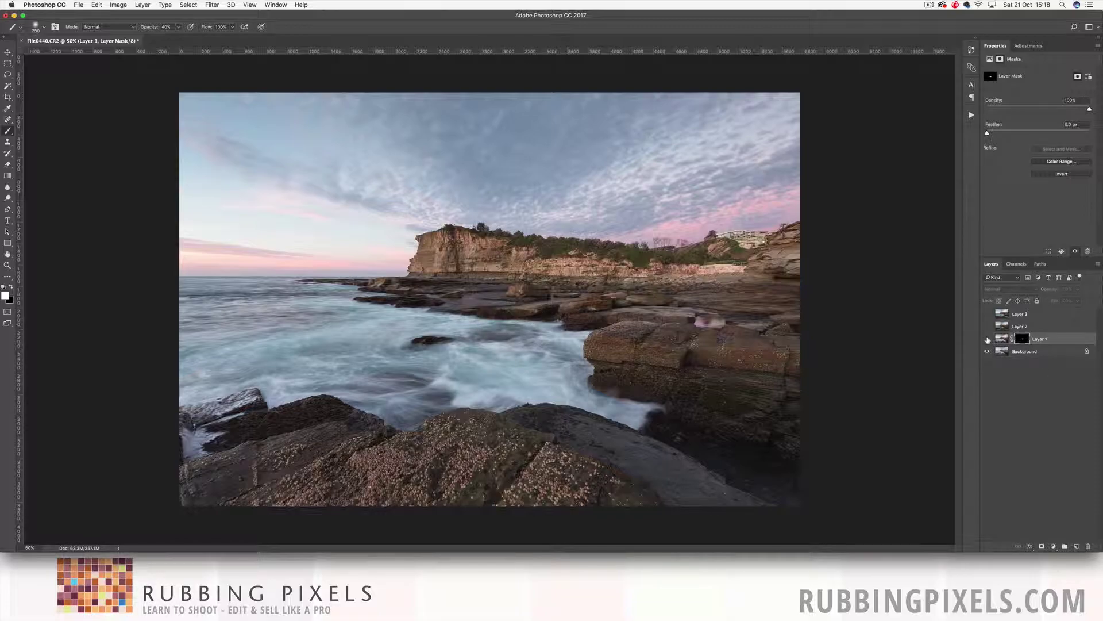
{"action": "left_click", "coordinate": [987, 339]}
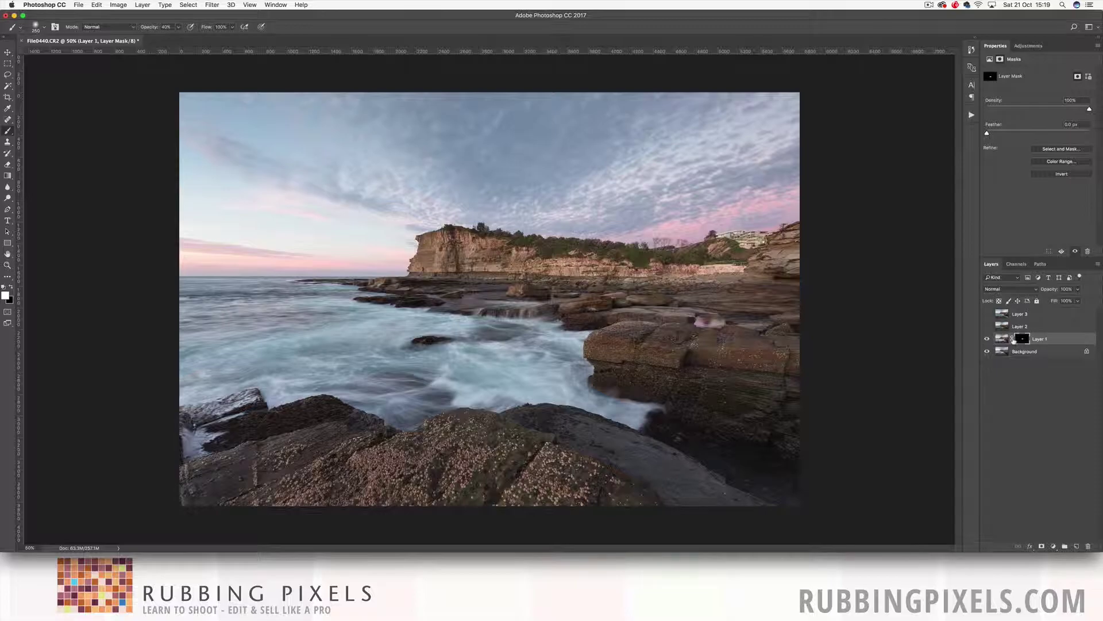
{"action": "key", "text": "x"}
{"action": "left_click_drag", "start_coordinate": [505, 301], "coordinate": [549, 292]}
{"action": "left_click", "coordinate": [986, 339]}
{"action": "left_click", "coordinate": [986, 338]}
Compare the Layer 2 and Layer 3 exposures, leaving Layer 2's darker sea and pinker sky visible
{"action": "left_click", "coordinate": [986, 327]}
{"action": "left_click", "coordinate": [986, 326]}
{"action": "left_click", "coordinate": [986, 326]}
{"action": "left_click", "coordinate": [987, 326]}
{"action": "left_click", "coordinate": [986, 327]}
{"action": "left_click", "coordinate": [986, 326]}
{"action": "left_click", "coordinate": [986, 314]}
{"action": "left_click", "coordinate": [986, 315]}
{"action": "left_click", "coordinate": [986, 326]}
{"action": "left_click", "coordinate": [987, 327]}
{"action": "left_click", "coordinate": [987, 326]}
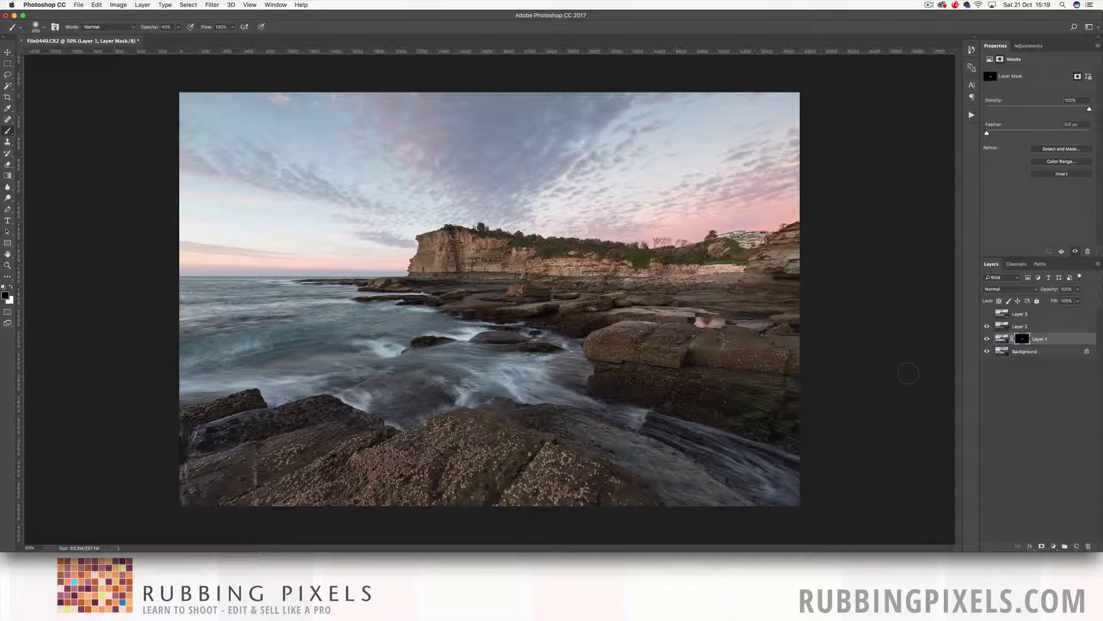
Give Layer 2 a hide-all mask and set up a 600 px white brush at 55% opacity
{"action": "left_click", "coordinate": [1002, 327]}
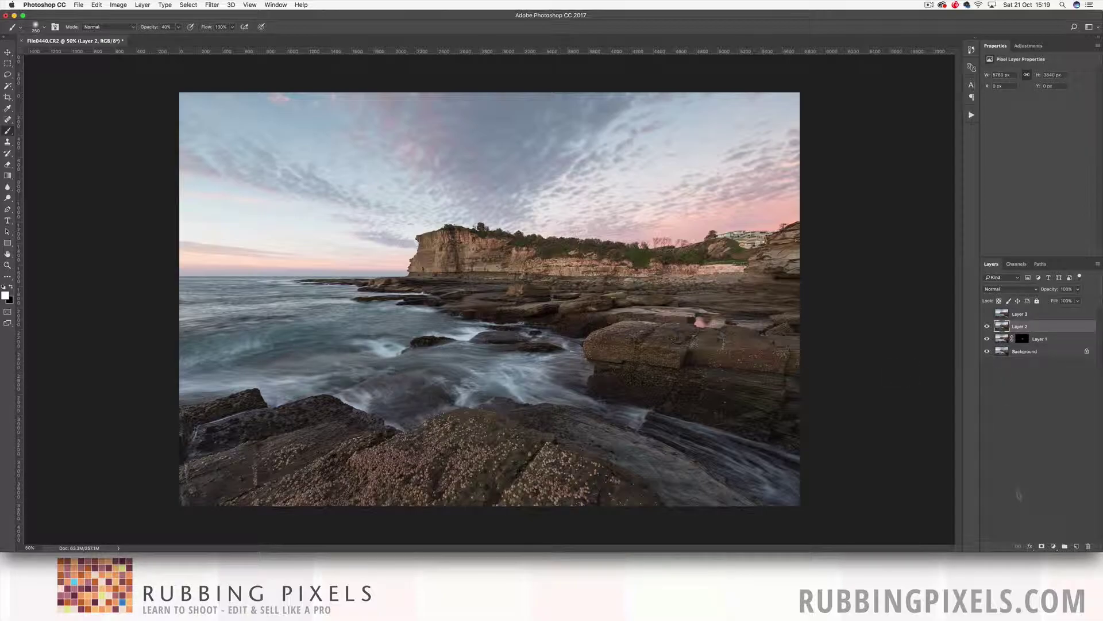
{"action": "left_click", "coordinate": [1041, 546], "text": "alt"}
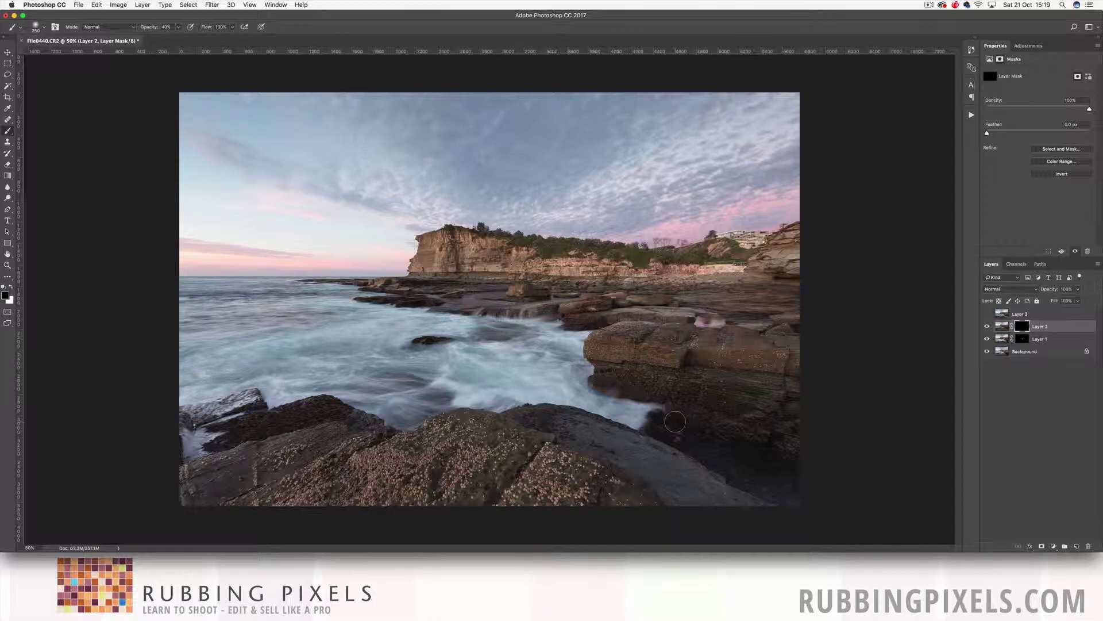
{"action": "key", "text": "bracketright"}
{"action": "key", "text": "bracketright"}
{"action": "key", "text": "bracketright"}
{"action": "key", "text": "bracketright"}
{"action": "left_click", "coordinate": [1022, 328], "text": "shift"}
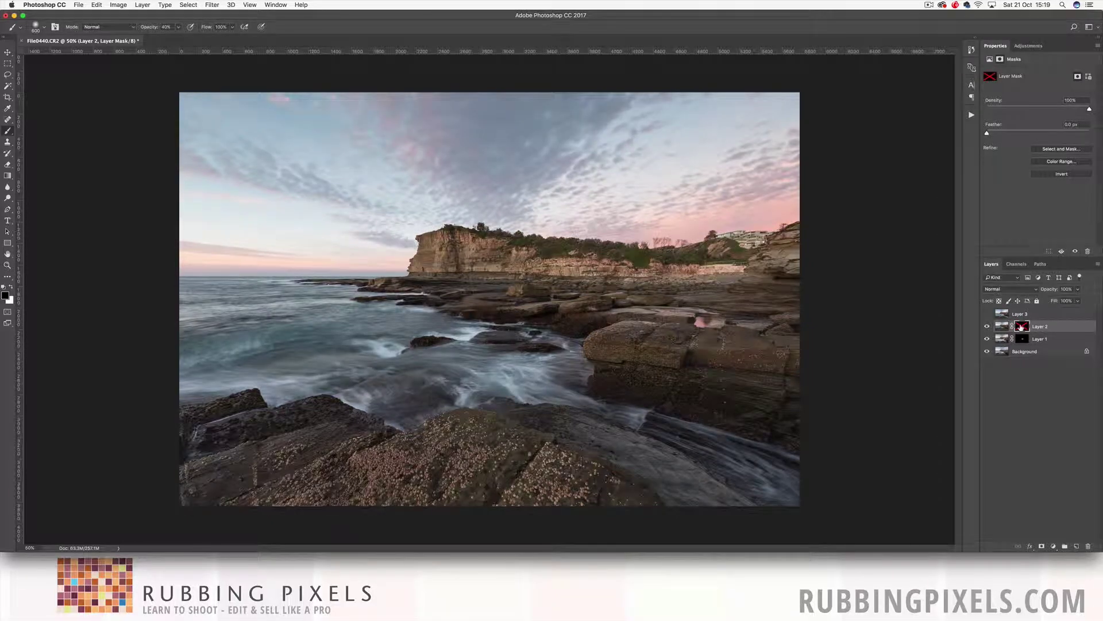
{"action": "left_click", "coordinate": [1021, 327], "text": "shift"}
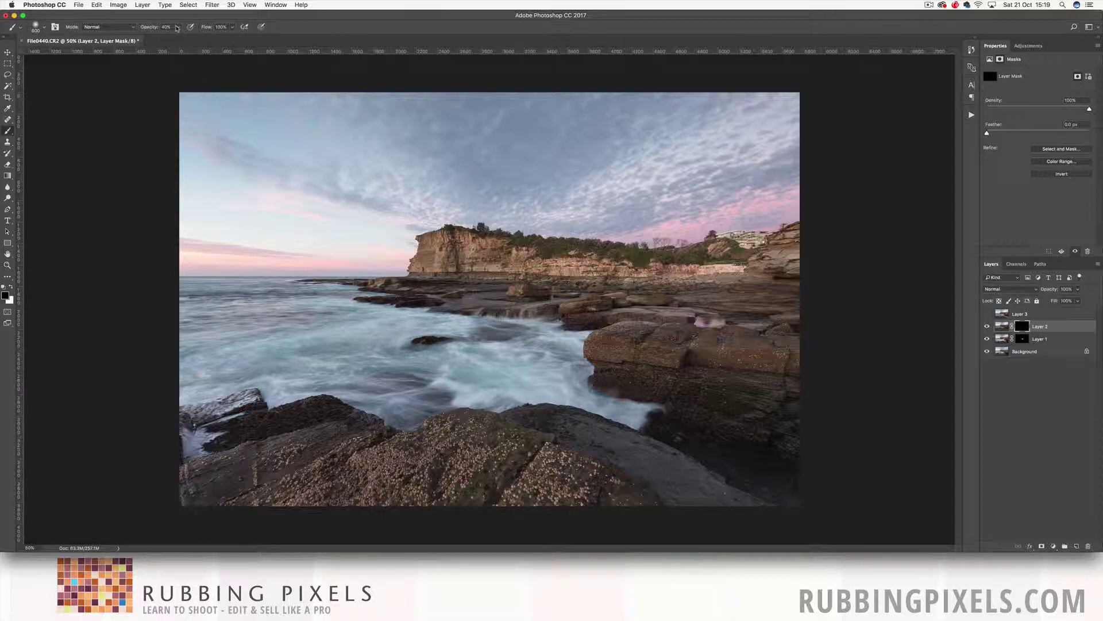
{"action": "left_click", "coordinate": [177, 27]}
{"action": "left_click_drag", "start_coordinate": [179, 38], "coordinate": [197, 39]}
{"action": "key", "text": "x"}
Paint Layer 2's darker, smoother water into the sea across the right side and foreground
{"action": "mouse_move", "coordinate": [436, 355]}
{"action": "left_mouse_down"}
{"action": "mouse_move", "coordinate": [482, 359]}
{"action": "mouse_move", "coordinate": [514, 346]}
{"action": "mouse_move", "coordinate": [552, 382]}
{"action": "mouse_move", "coordinate": [460, 400]}
{"action": "mouse_move", "coordinate": [672, 423]}
{"action": "left_mouse_up"}
{"action": "mouse_move", "coordinate": [448, 397]}
{"action": "left_mouse_down"}
{"action": "mouse_move", "coordinate": [290, 394]}
{"action": "mouse_move", "coordinate": [230, 405]}
{"action": "mouse_move", "coordinate": [195, 445]}
{"action": "mouse_move", "coordinate": [204, 454]}
{"action": "left_mouse_up"}
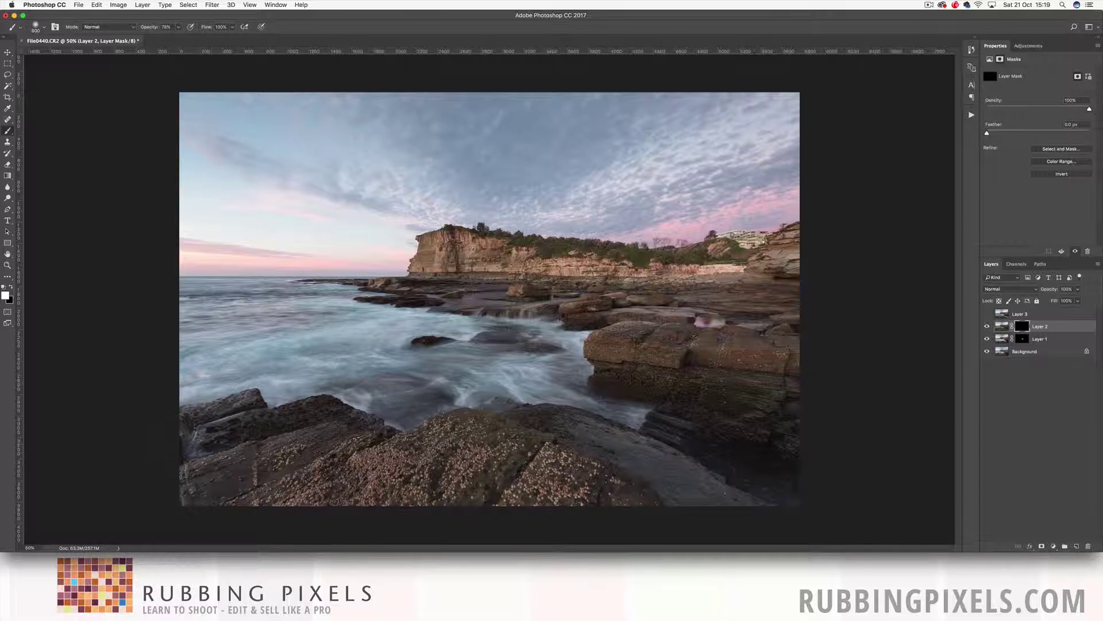
{"action": "mouse_move", "coordinate": [402, 368]}
{"action": "left_mouse_down"}
{"action": "mouse_move", "coordinate": [411, 338]}
{"action": "mouse_move", "coordinate": [552, 330]}
{"action": "mouse_move", "coordinate": [577, 350]}
{"action": "mouse_move", "coordinate": [580, 338]}
{"action": "mouse_move", "coordinate": [506, 320]}
{"action": "left_mouse_up"}
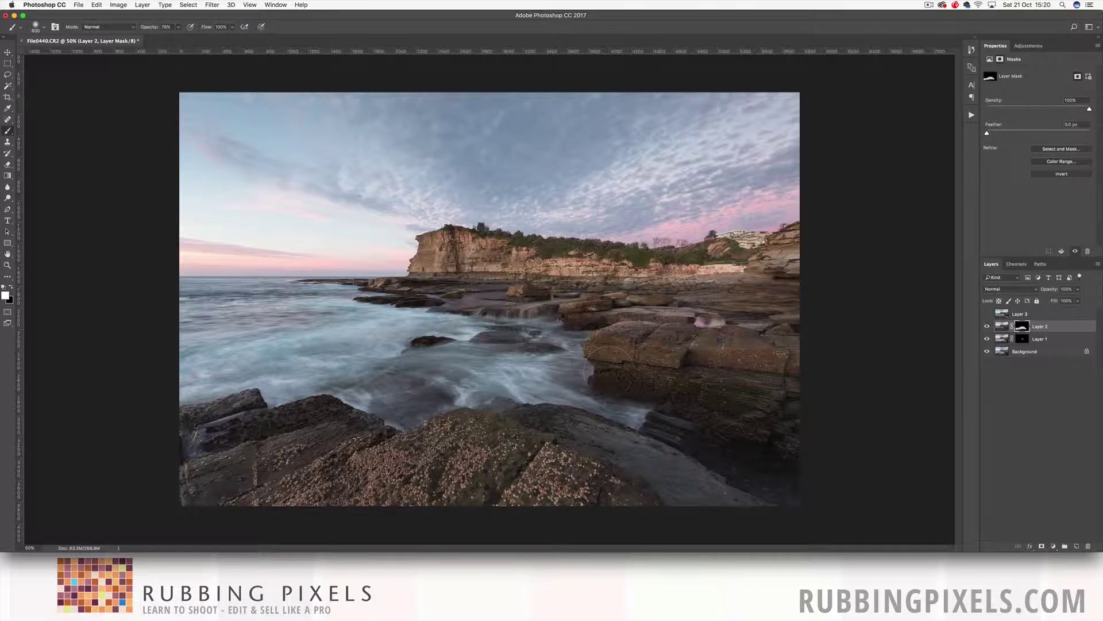
{"action": "mouse_move", "coordinate": [520, 342]}
{"action": "left_mouse_down"}
{"action": "mouse_move", "coordinate": [511, 339]}
{"action": "mouse_move", "coordinate": [523, 325]}
{"action": "mouse_move", "coordinate": [569, 336]}
{"action": "mouse_move", "coordinate": [415, 368]}
{"action": "mouse_move", "coordinate": [350, 368]}
{"action": "mouse_move", "coordinate": [304, 402]}
{"action": "mouse_move", "coordinate": [128, 406]}
{"action": "left_mouse_up"}
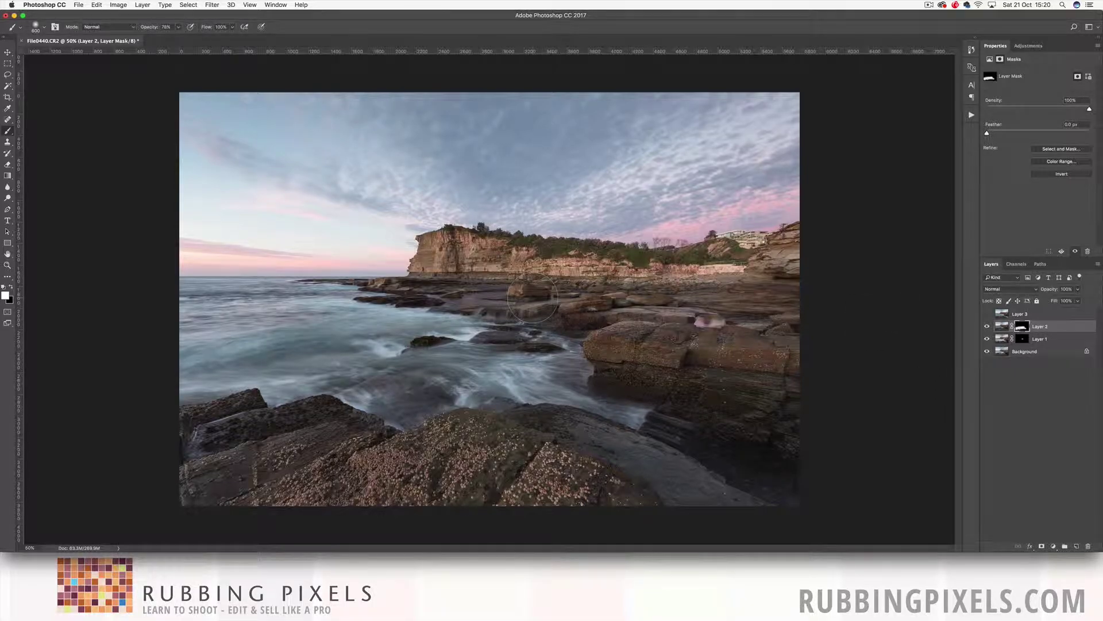
Paint black with a 300 px brush to restore the bright cascade, then show and select Layer 3
{"action": "key", "text": "x"}
{"action": "key", "text": "bracketleft"}
{"action": "key", "text": "bracketleft"}
{"action": "key", "text": "bracketleft"}
{"action": "key", "text": "bracketleft"}
{"action": "key", "text": "bracketleft"}
{"action": "mouse_move", "coordinate": [514, 318]}
{"action": "left_mouse_down"}
{"action": "mouse_move", "coordinate": [488, 319]}
{"action": "mouse_move", "coordinate": [586, 333]}
{"action": "left_mouse_up"}
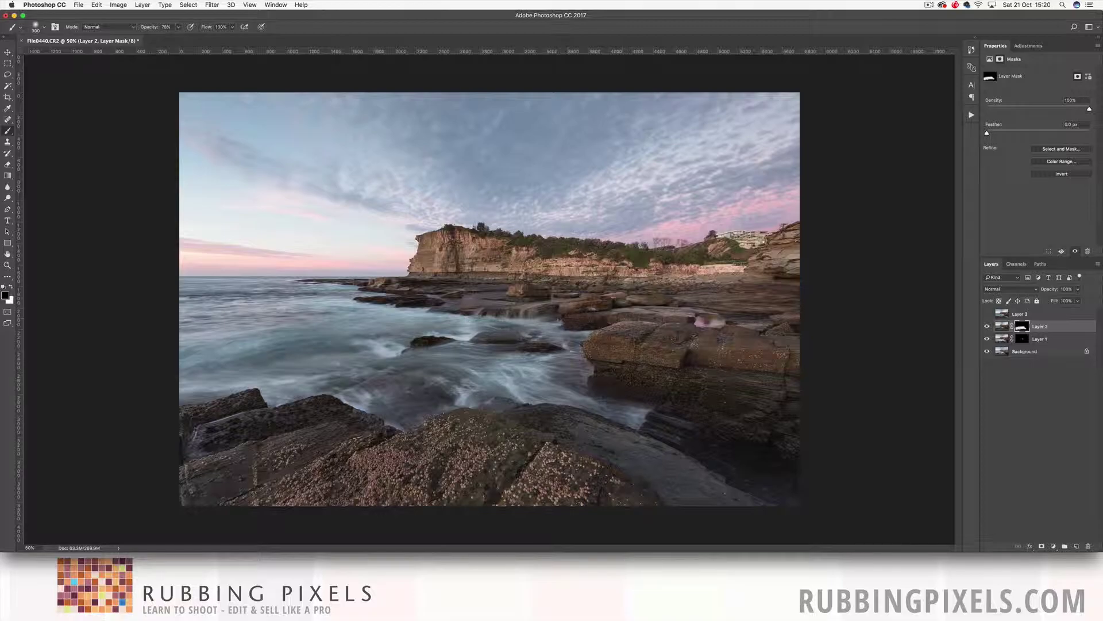
{"action": "mouse_move", "coordinate": [453, 320]}
{"action": "left_mouse_down"}
{"action": "mouse_move", "coordinate": [466, 326]}
{"action": "mouse_move", "coordinate": [282, 334]}
{"action": "left_mouse_up"}
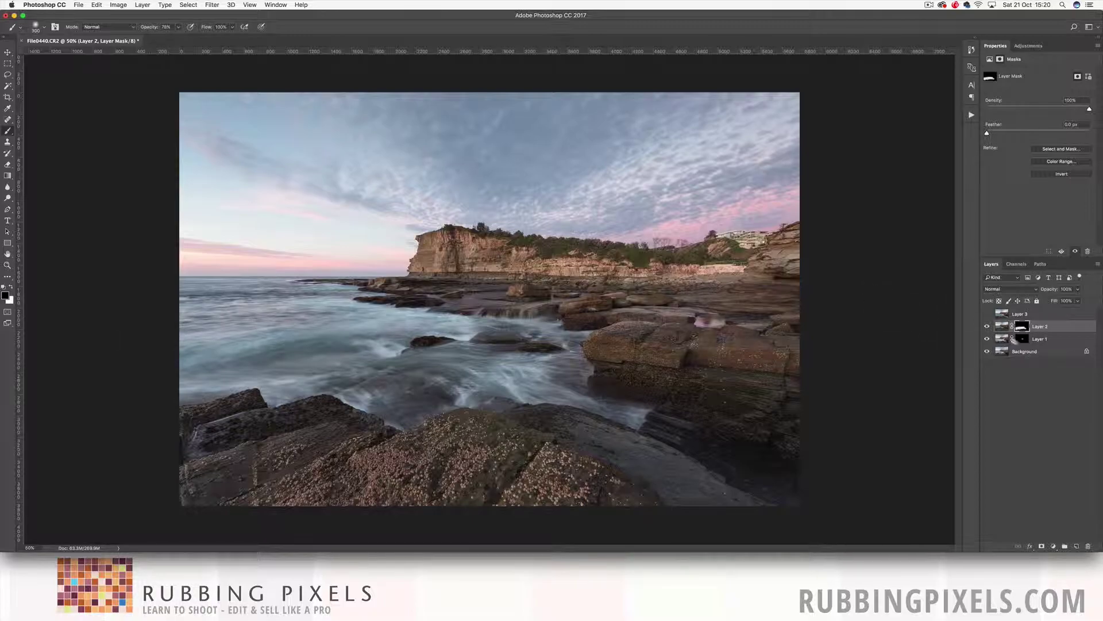
{"action": "left_click", "coordinate": [986, 314]}
{"action": "key", "text": "x"}
{"action": "left_click", "coordinate": [1000, 313]}
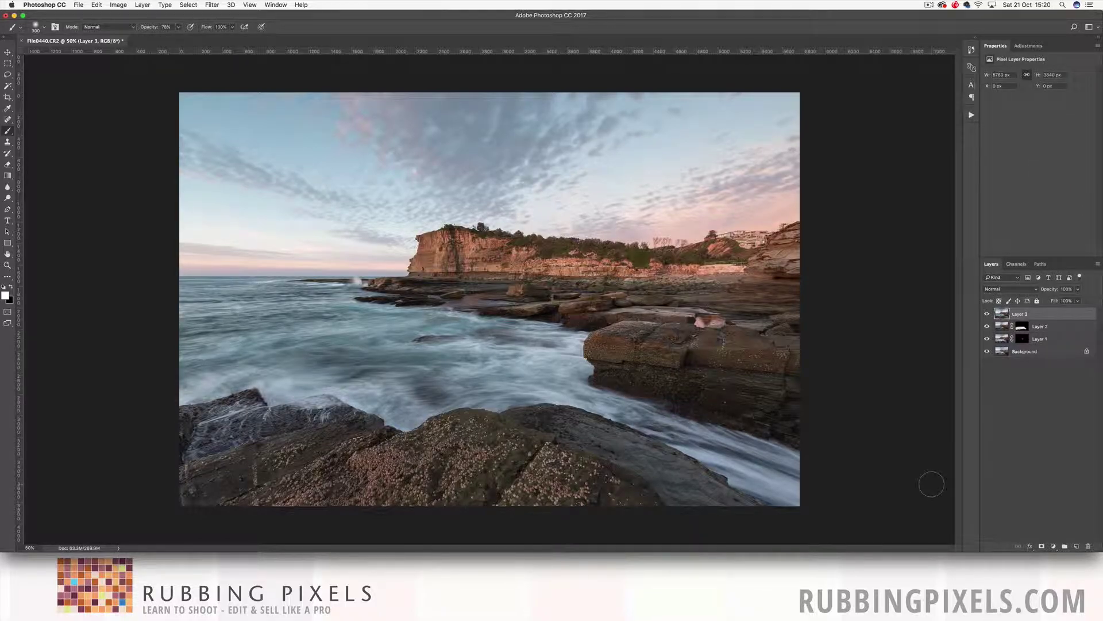
Add a hide-all mask to Layer 3 and set an 800 px white brush at 79% opacity
{"action": "left_click", "coordinate": [1042, 547], "text": "alt"}
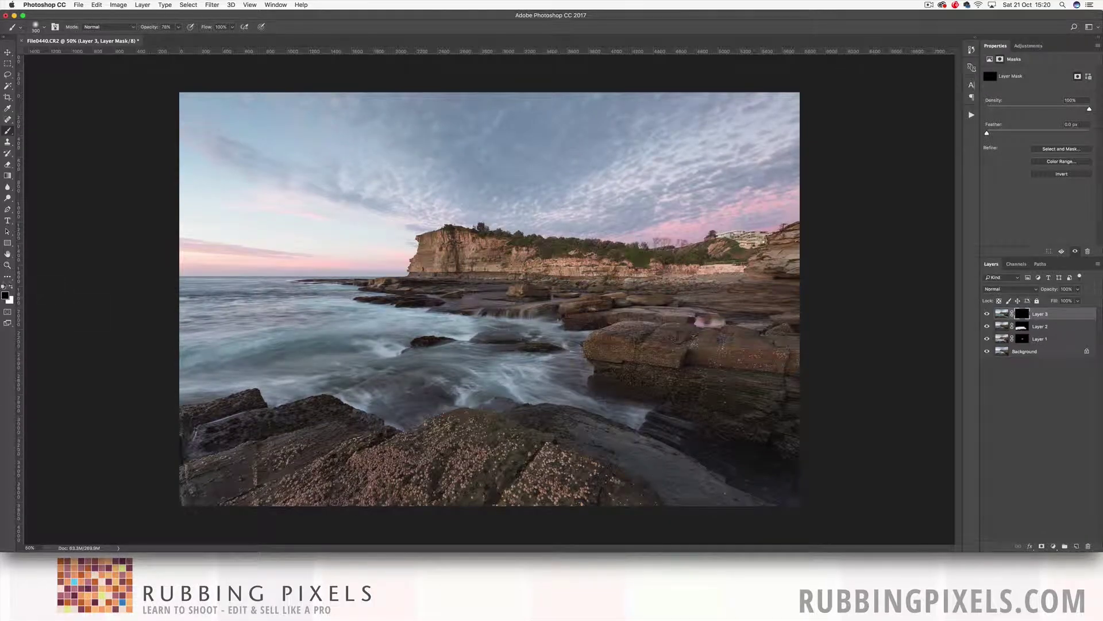
{"action": "key", "text": "x"}
{"action": "key", "text": "bracketright"}
{"action": "key", "text": "bracketright"}
{"action": "key", "text": "bracketright"}
{"action": "key", "text": "bracketright"}
{"action": "key", "text": "bracketright"}
{"action": "left_click", "coordinate": [178, 27]}
{"action": "left_click_drag", "start_coordinate": [178, 36], "coordinate": [180, 37]}
Reveal Layer 3's water at lower right, then about 35% in the mid sea, trimming with black
{"action": "mouse_move", "coordinate": [632, 402]}
{"action": "left_mouse_down"}
{"action": "mouse_move", "coordinate": [828, 485]}
{"action": "mouse_move", "coordinate": [643, 437]}
{"action": "mouse_move", "coordinate": [569, 379]}
{"action": "left_mouse_up"}
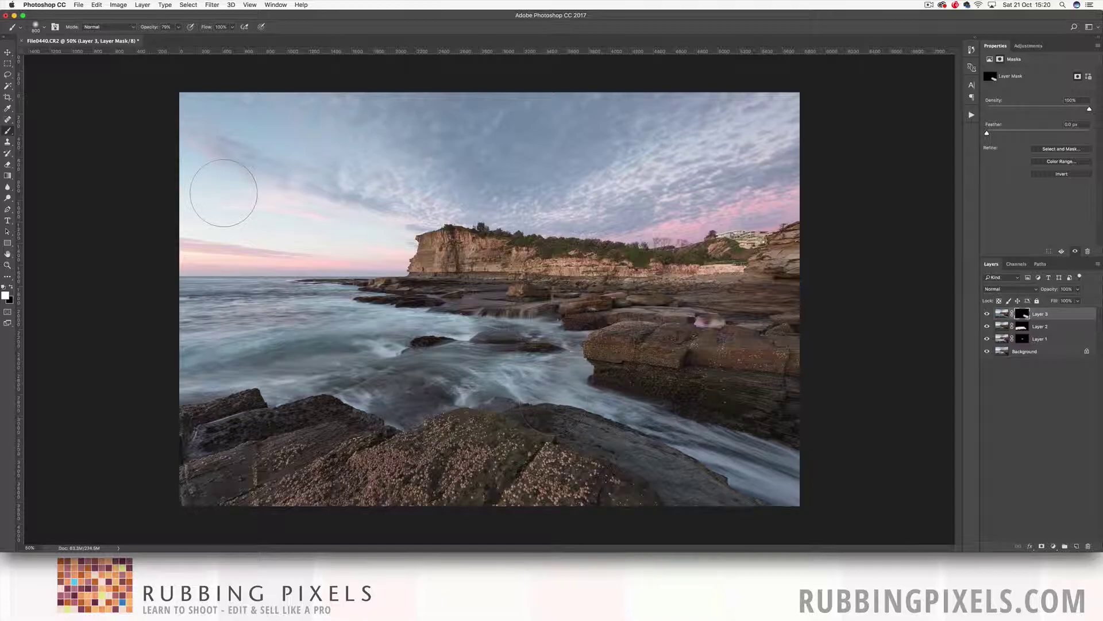
{"action": "left_click", "coordinate": [178, 27]}
{"action": "left_click_drag", "start_coordinate": [180, 38], "coordinate": [163, 40]}
{"action": "left_click_drag", "start_coordinate": [546, 396], "coordinate": [413, 413]}
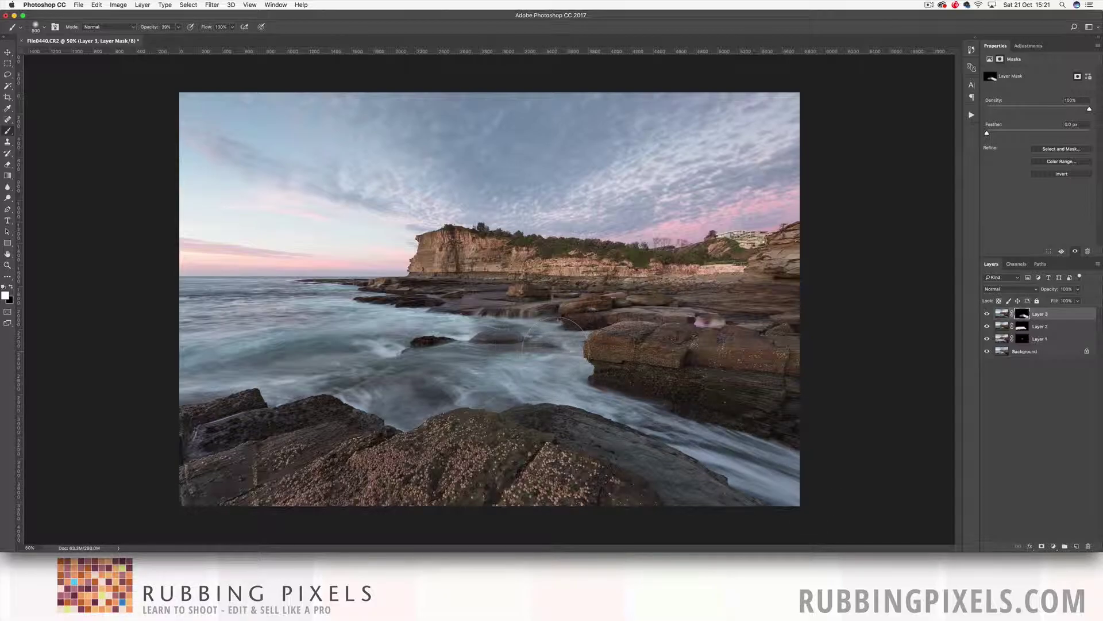
{"action": "key", "text": "x"}
{"action": "left_click_drag", "start_coordinate": [555, 350], "coordinate": [506, 331]}
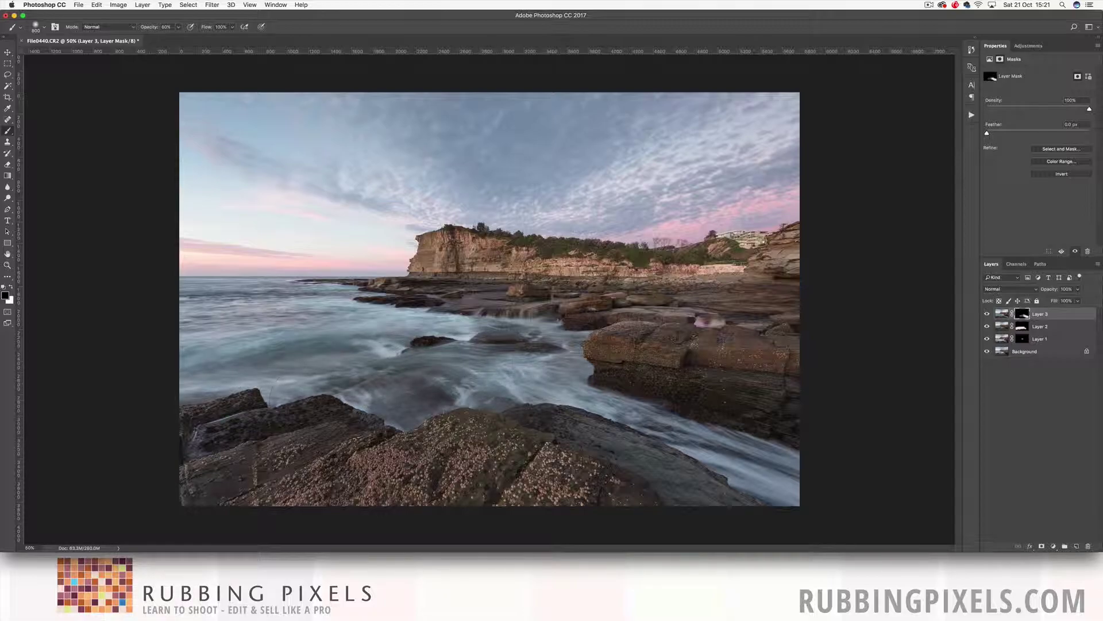
Toggle the Background-only view repeatedly to compare the blend against the original image
{"action": "left_click", "coordinate": [986, 352], "text": "alt"}
{"action": "left_click", "coordinate": [986, 352], "text": "alt"}
{"action": "left_click", "coordinate": [986, 351], "text": "alt"}
{"action": "left_click", "coordinate": [986, 352], "text": "alt"}
{"action": "left_click", "coordinate": [986, 352], "text": "alt"}
{"action": "left_click", "coordinate": [986, 351], "text": "alt"}
{"action": "left_click", "coordinate": [987, 352], "text": "alt"}
{"action": "left_click", "coordinate": [987, 352], "text": "alt"}
{"action": "left_click", "coordinate": [986, 351], "text": "alt"}
{"action": "left_click", "coordinate": [986, 352], "text": "alt"}
Compare the image with and without Layer 1, then delete Layer 1 via the trash icon
{"action": "left_click", "coordinate": [986, 340]}
{"action": "left_click", "coordinate": [987, 339]}
{"action": "left_click", "coordinate": [986, 339]}
{"action": "left_click", "coordinate": [986, 339]}
{"action": "left_click", "coordinate": [987, 339]}
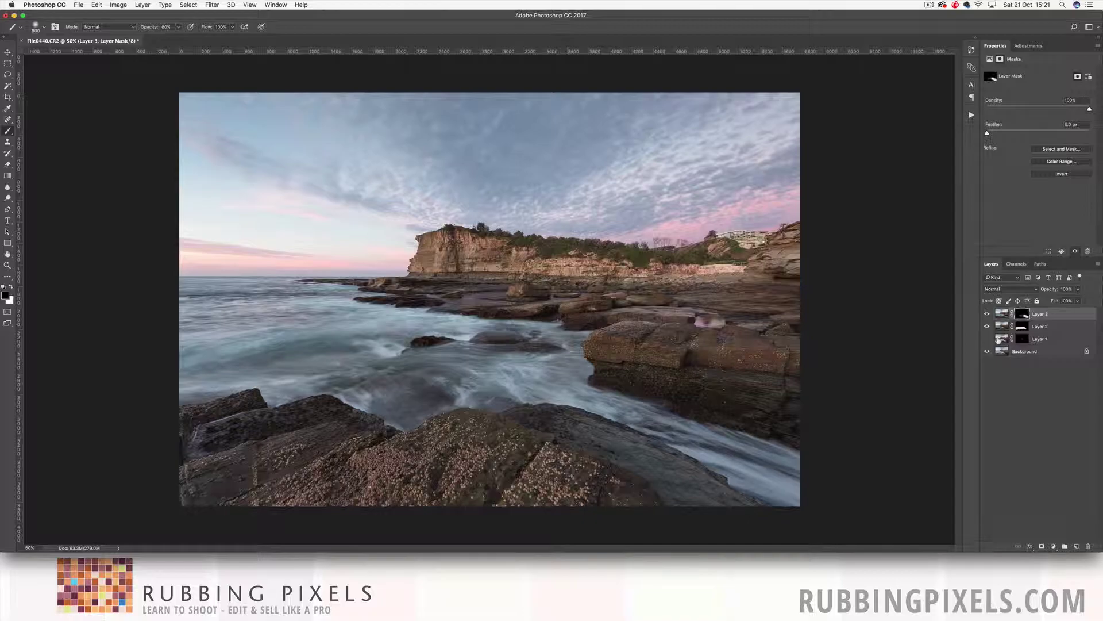
{"action": "left_click", "coordinate": [1001, 338]}
{"action": "left_click_drag", "start_coordinate": [1004, 353], "coordinate": [1087, 546]}
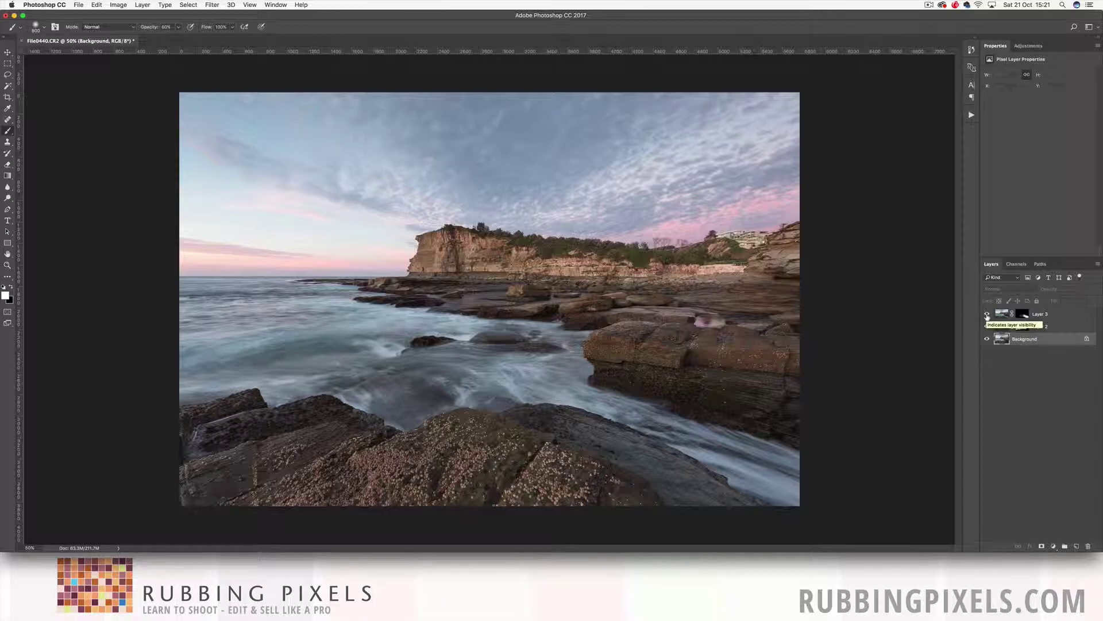
Toggle Layer 3 and the Layer 3 and Layer 2 masks to compare their effect
{"action": "left_click", "coordinate": [986, 314]}
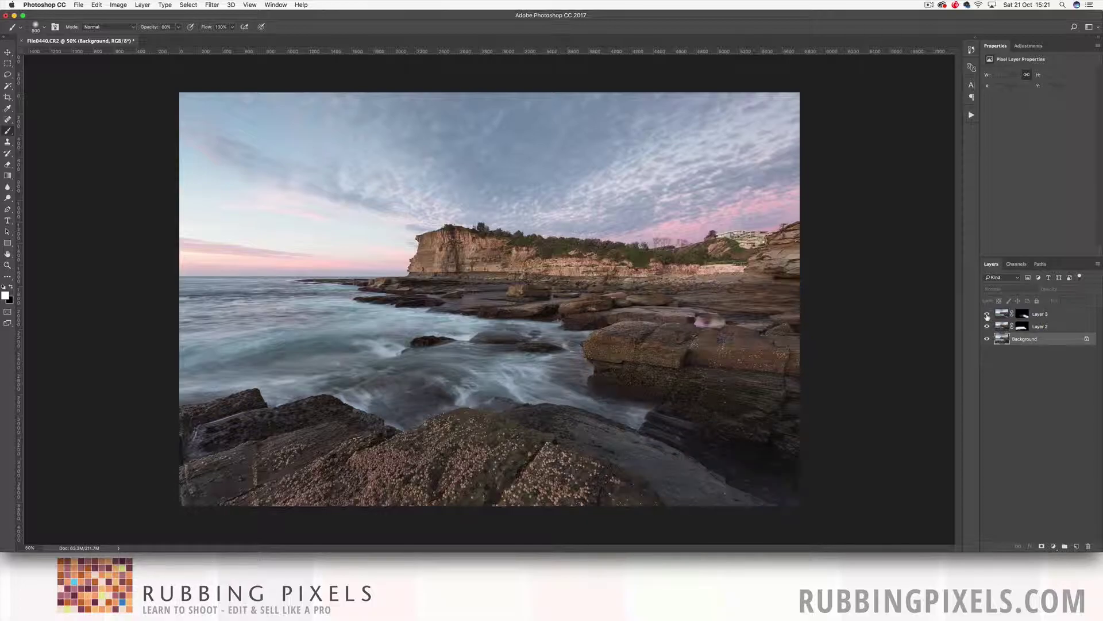
{"action": "left_click", "coordinate": [987, 314]}
{"action": "left_click", "coordinate": [1022, 313], "text": "shift"}
{"action": "left_click", "coordinate": [1023, 314], "text": "shift"}
{"action": "left_click", "coordinate": [1023, 327], "text": "shift"}
{"action": "left_click", "coordinate": [1023, 326], "text": "shift"}
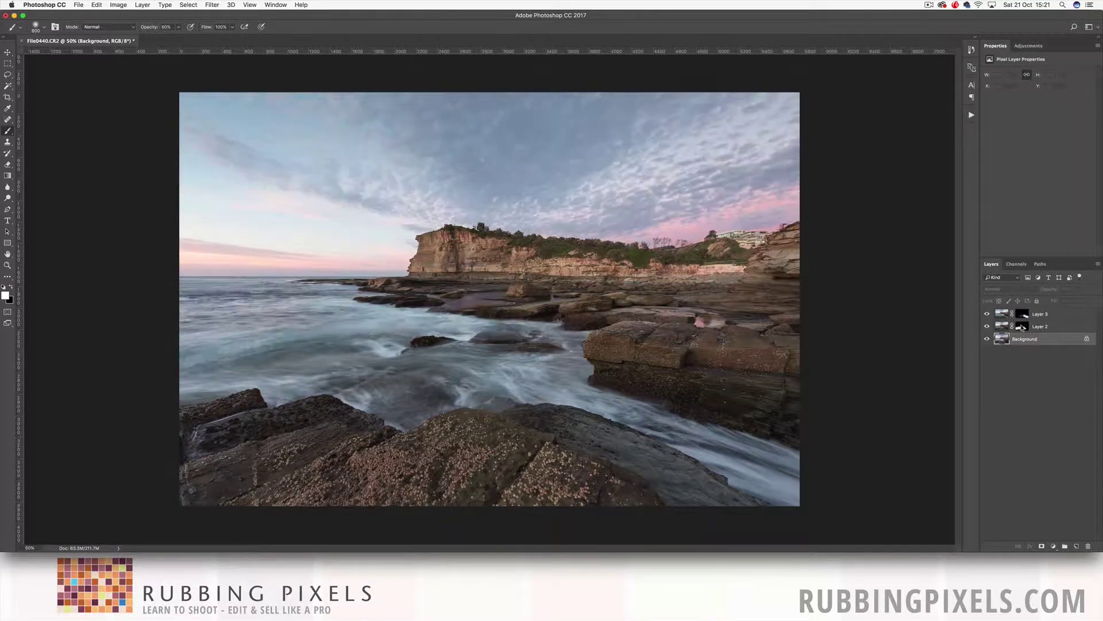
Paint Layer 2's mask white with a smaller brush from the middle water to the left edge
{"action": "left_click", "coordinate": [1022, 326]}
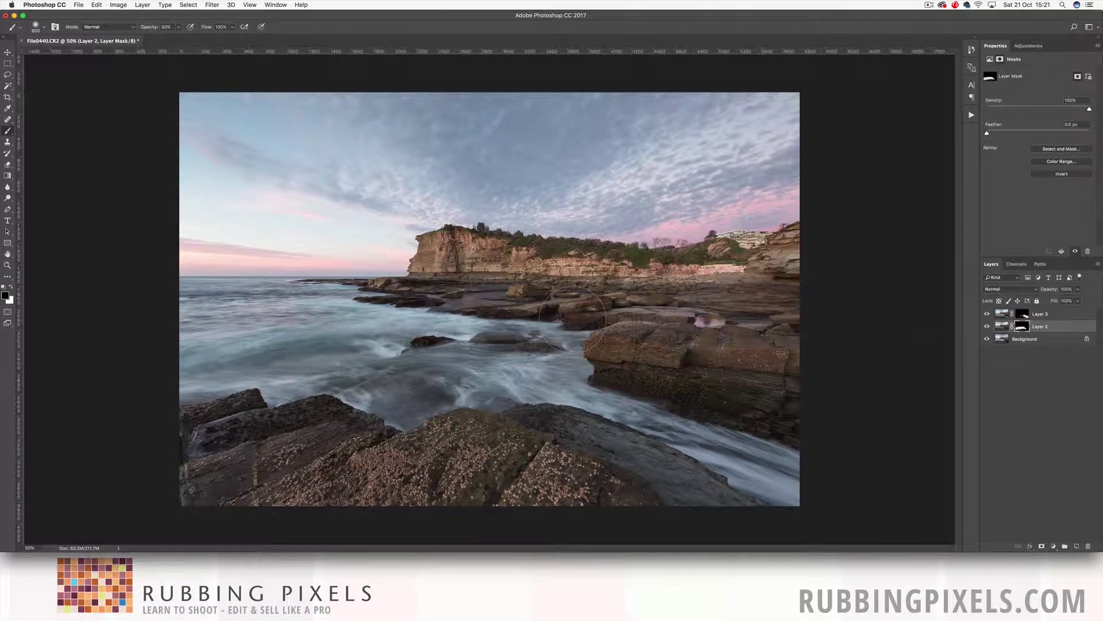
{"action": "key", "text": "bracketleft"}
{"action": "key", "text": "bracketleft"}
{"action": "key", "text": "z"}
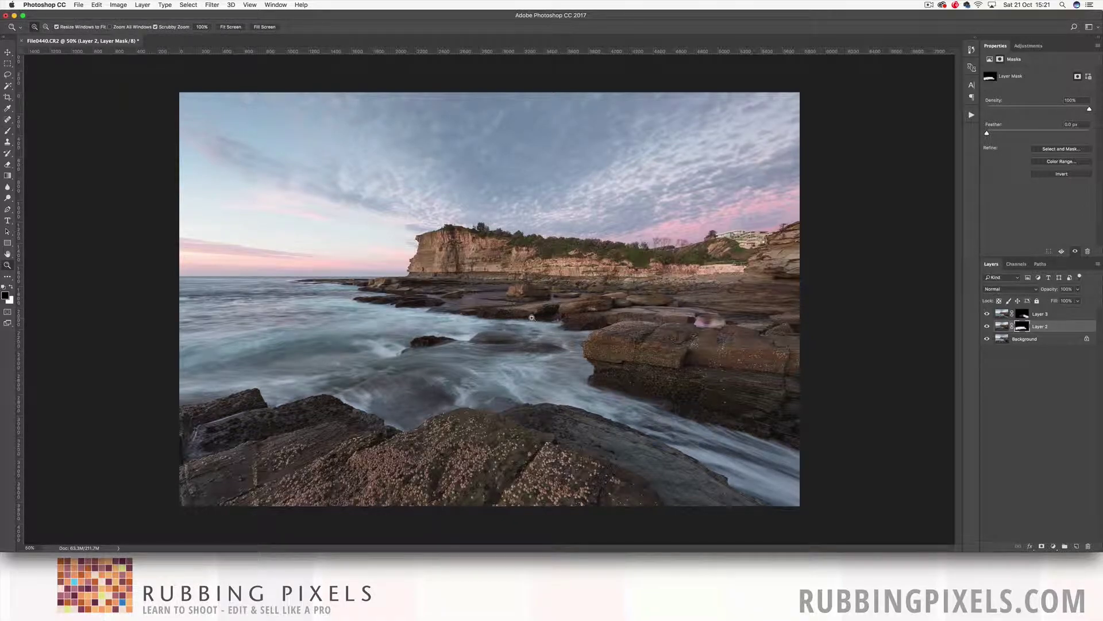
{"action": "key", "text": "b"}
{"action": "key", "text": "x"}
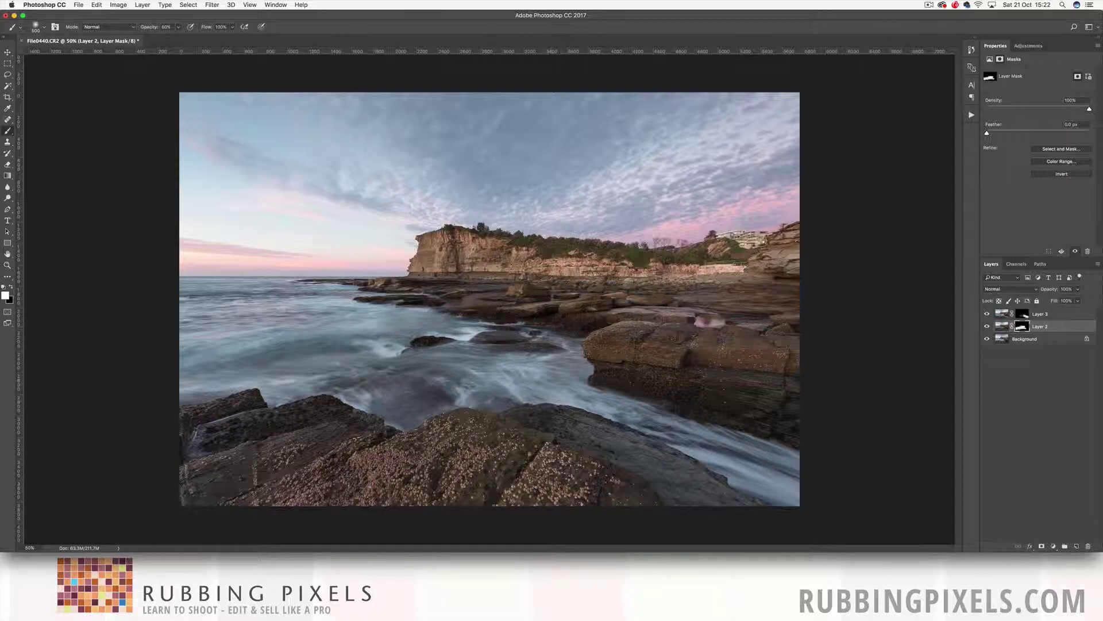
{"action": "left_click_drag", "start_coordinate": [449, 317], "coordinate": [218, 336]}
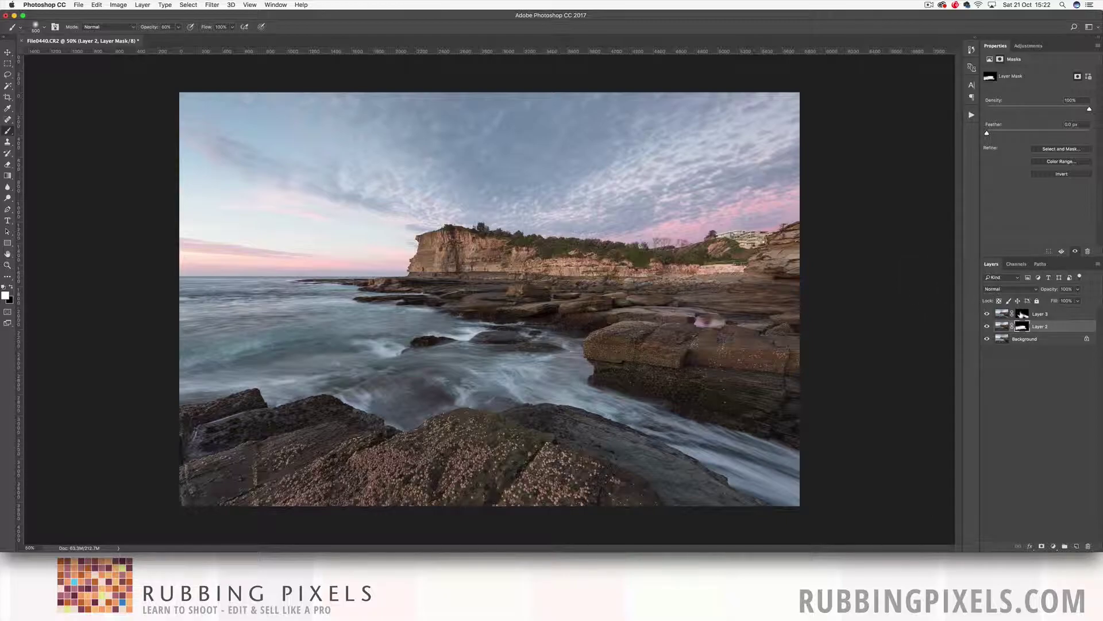
Disable and re-enable the Layer 3 and Layer 2 masks to compare the blend
{"action": "left_click", "coordinate": [1023, 313], "text": "shift"}
{"action": "left_click", "coordinate": [1022, 314], "text": "shift"}
{"action": "left_click", "coordinate": [1023, 326], "text": "shift"}
{"action": "left_click", "coordinate": [1023, 327], "text": "shift"}
Paint Layer 2's mask white with a 1200 px brush across the sky, then select Layer 3
{"action": "key", "text": "bracketright"}
{"action": "key", "text": "bracketright"}
{"action": "key", "text": "bracketright"}
{"action": "key", "text": "bracketright"}
{"action": "key", "text": "bracketright"}
{"action": "key", "text": "bracketright"}
{"action": "key", "text": "bracketright"}
{"action": "mouse_move", "coordinate": [454, 144]}
{"action": "left_mouse_down"}
{"action": "mouse_move", "coordinate": [766, 127]}
{"action": "mouse_move", "coordinate": [237, 138]}
{"action": "mouse_move", "coordinate": [303, 181]}
{"action": "mouse_move", "coordinate": [470, 183]}
{"action": "mouse_move", "coordinate": [488, 169]}
{"action": "mouse_move", "coordinate": [528, 188]}
{"action": "mouse_move", "coordinate": [577, 175]}
{"action": "mouse_move", "coordinate": [609, 192]}
{"action": "mouse_move", "coordinate": [686, 179]}
{"action": "mouse_move", "coordinate": [675, 194]}
{"action": "mouse_move", "coordinate": [790, 179]}
{"action": "mouse_move", "coordinate": [761, 155]}
{"action": "left_mouse_up"}
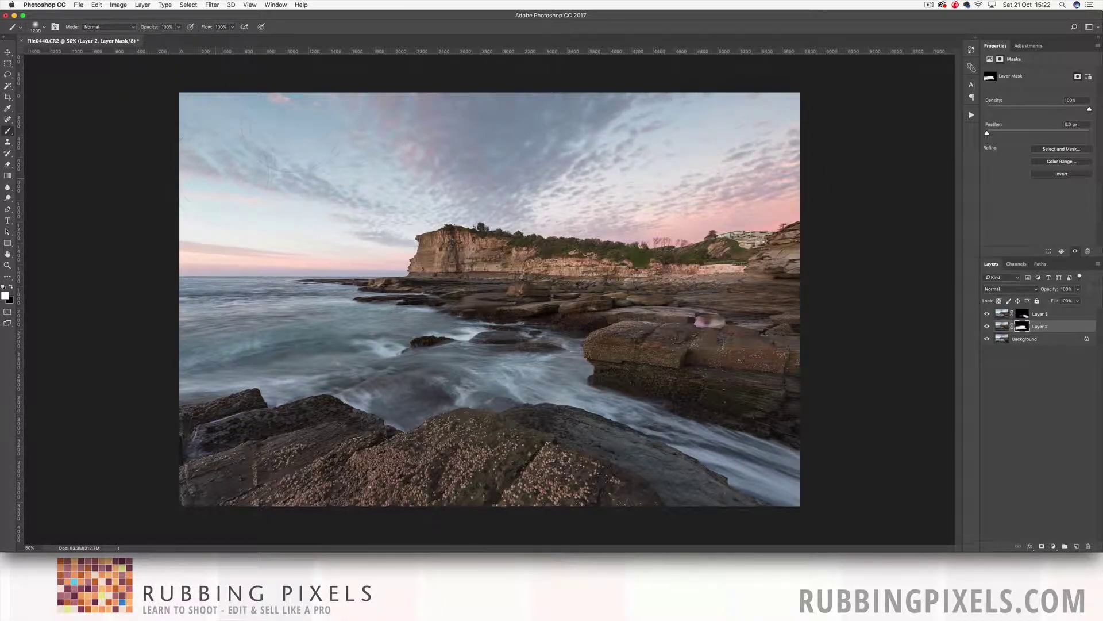
{"action": "mouse_move", "coordinate": [712, 132]}
{"action": "left_mouse_down"}
{"action": "mouse_move", "coordinate": [775, 167]}
{"action": "mouse_move", "coordinate": [592, 190]}
{"action": "left_mouse_up"}
{"action": "left_click", "coordinate": [1045, 314]}
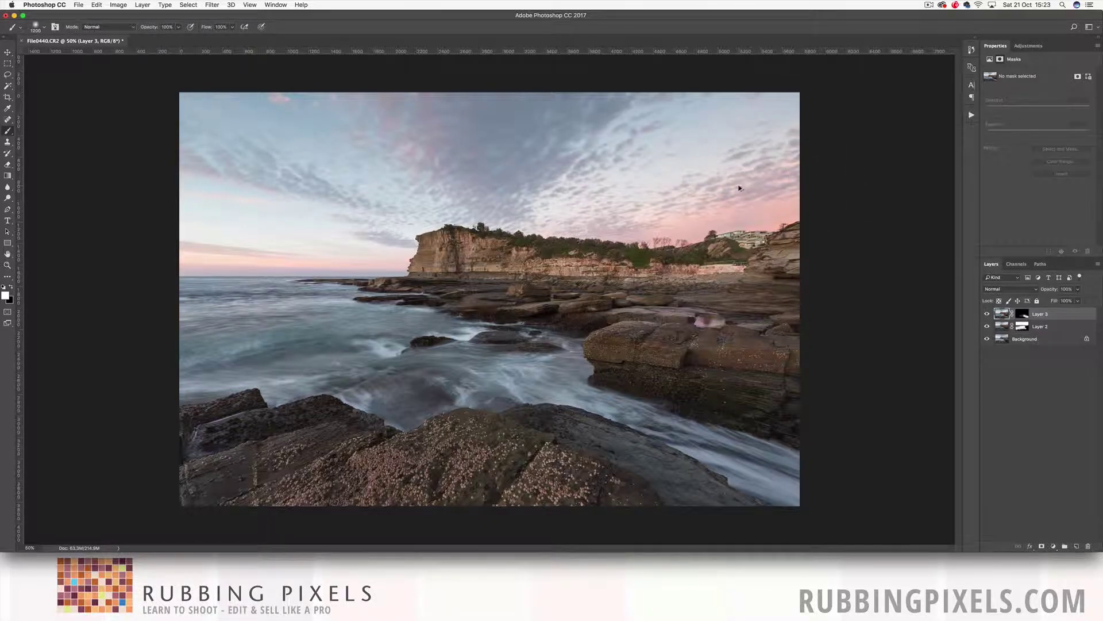
Stamp all visible layers into a new Layer 4 with Cmd+Opt+Shift+E
{"action": "key", "text": "super+alt+shift+e"}
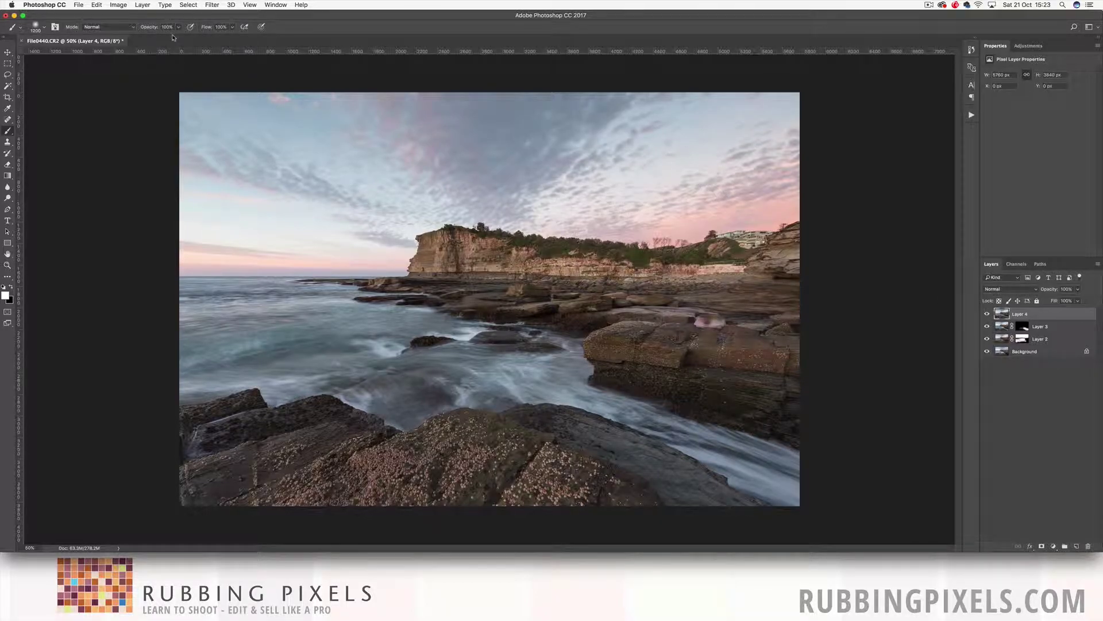
Add a Curves adjustment layer and fill its mask with the image's luminosity via Apply Image
{"action": "left_click", "coordinate": [1053, 546]}
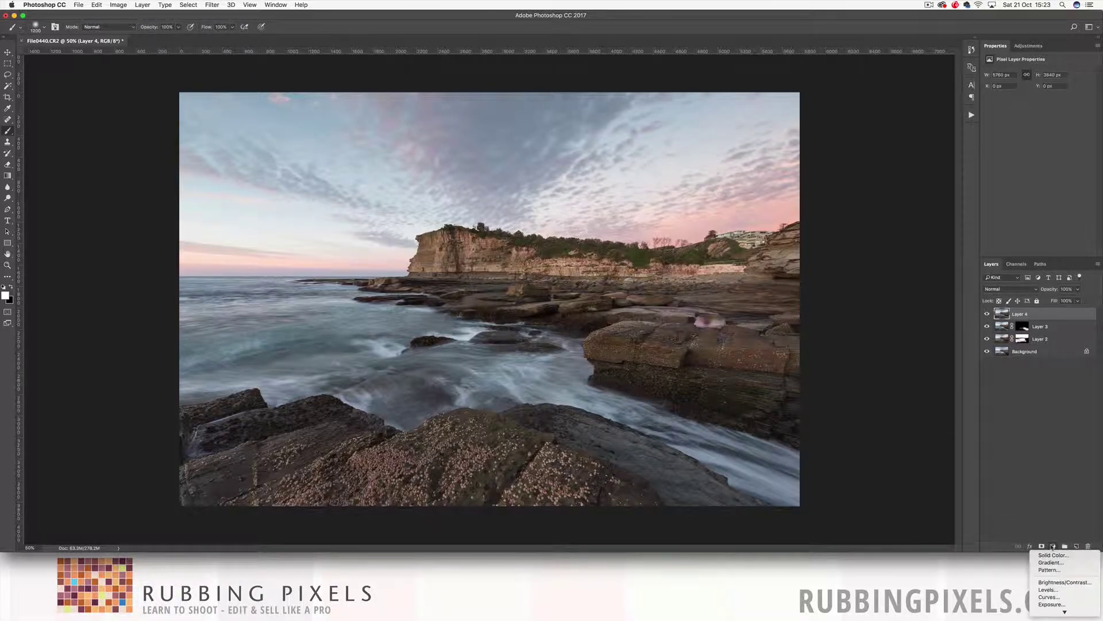
{"action": "left_click", "coordinate": [1050, 598]}
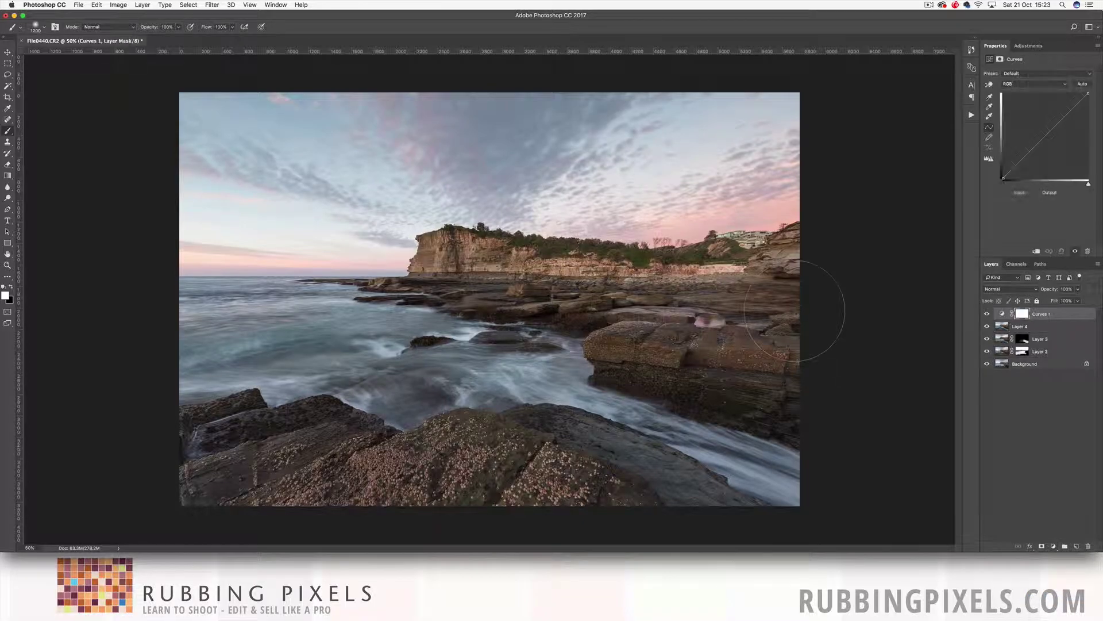
{"action": "left_click", "coordinate": [117, 4]}
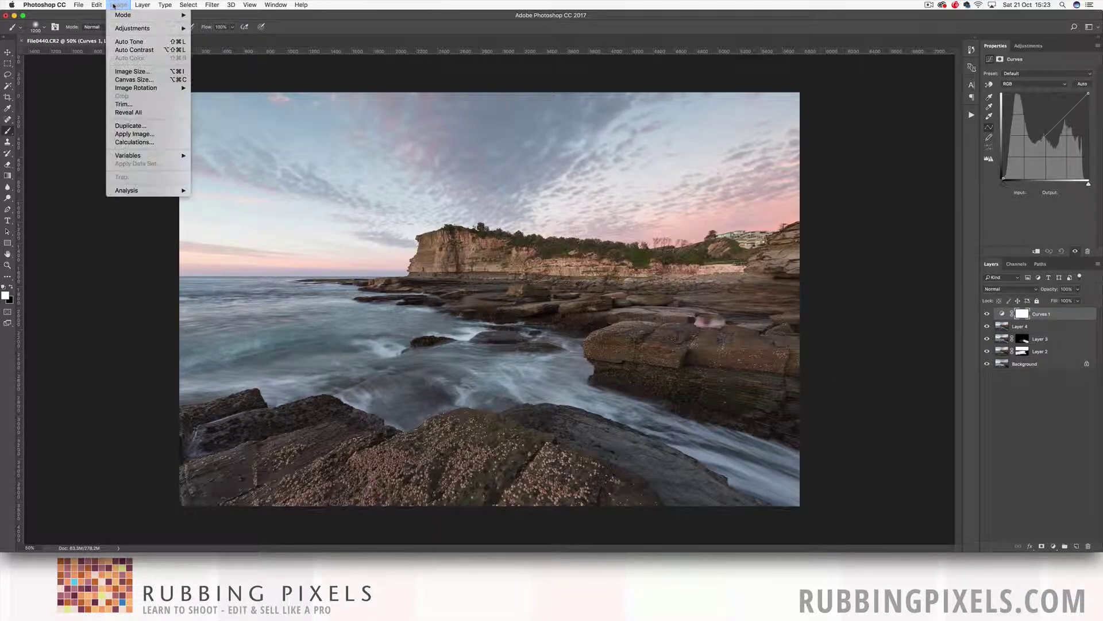
{"action": "left_click", "coordinate": [135, 134]}
{"action": "left_click", "coordinate": [363, 170]}
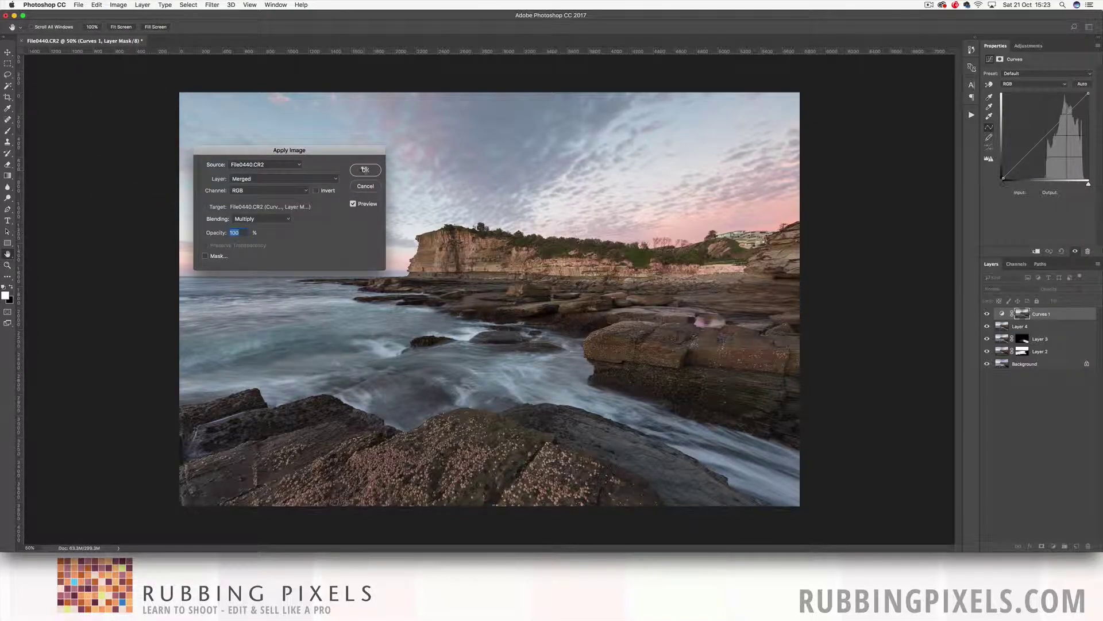
{"action": "key", "text": "b"}
{"action": "left_click", "coordinate": [1023, 314], "text": "alt"}
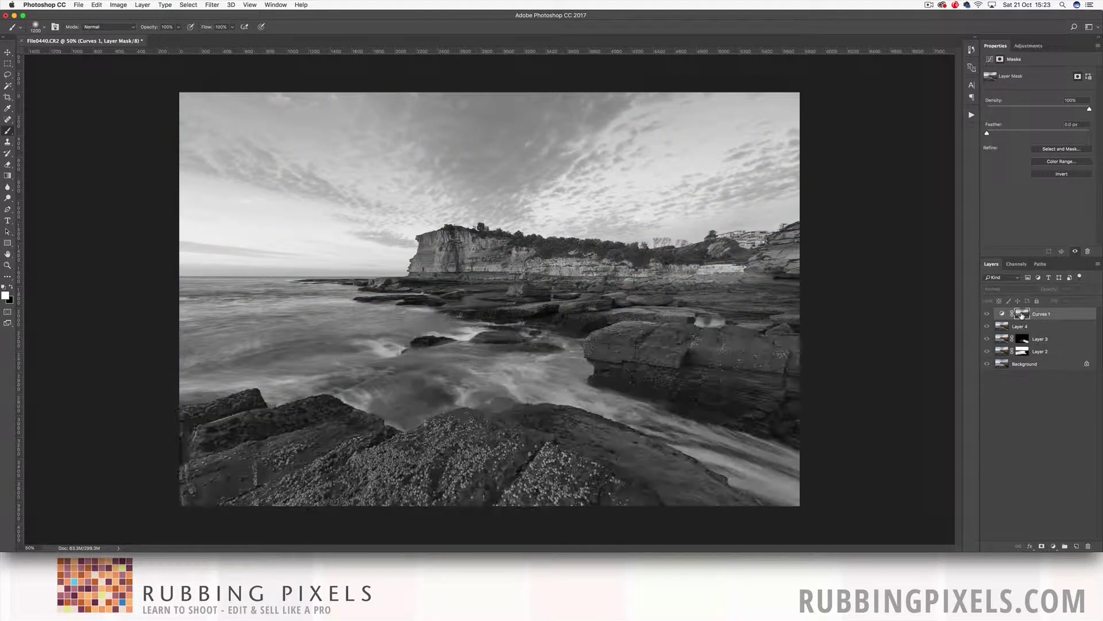
{"action": "left_click", "coordinate": [1024, 315], "text": "alt"}
Add a lower and an upper point on the Curves 1 RGB curve
{"action": "left_click", "coordinate": [989, 59]}
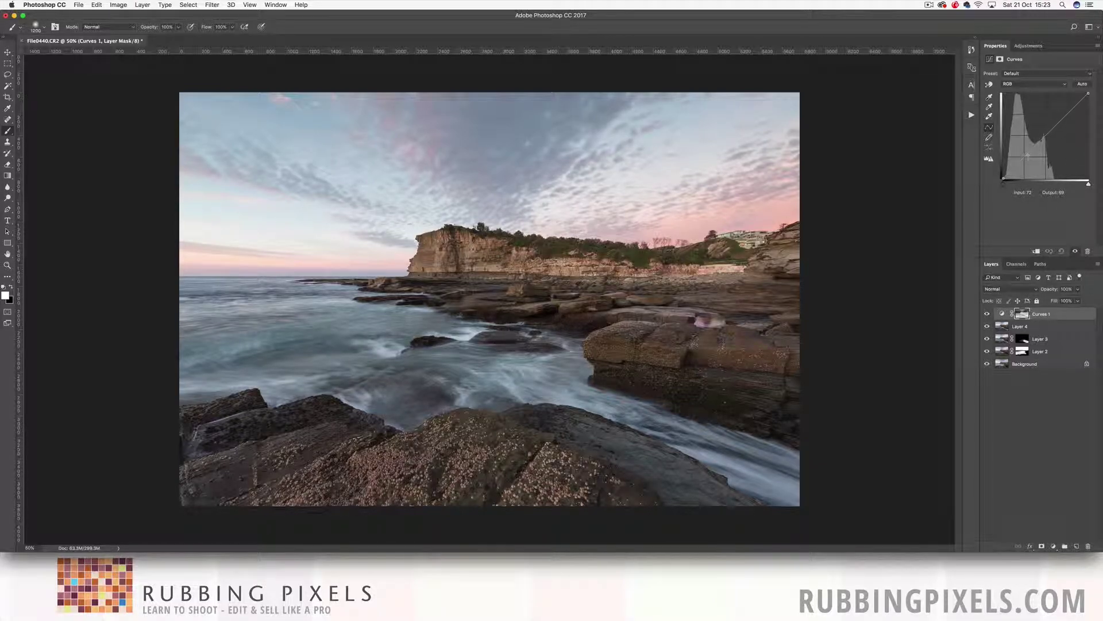
{"action": "left_click_drag", "start_coordinate": [1023, 156], "coordinate": [1021, 155]}
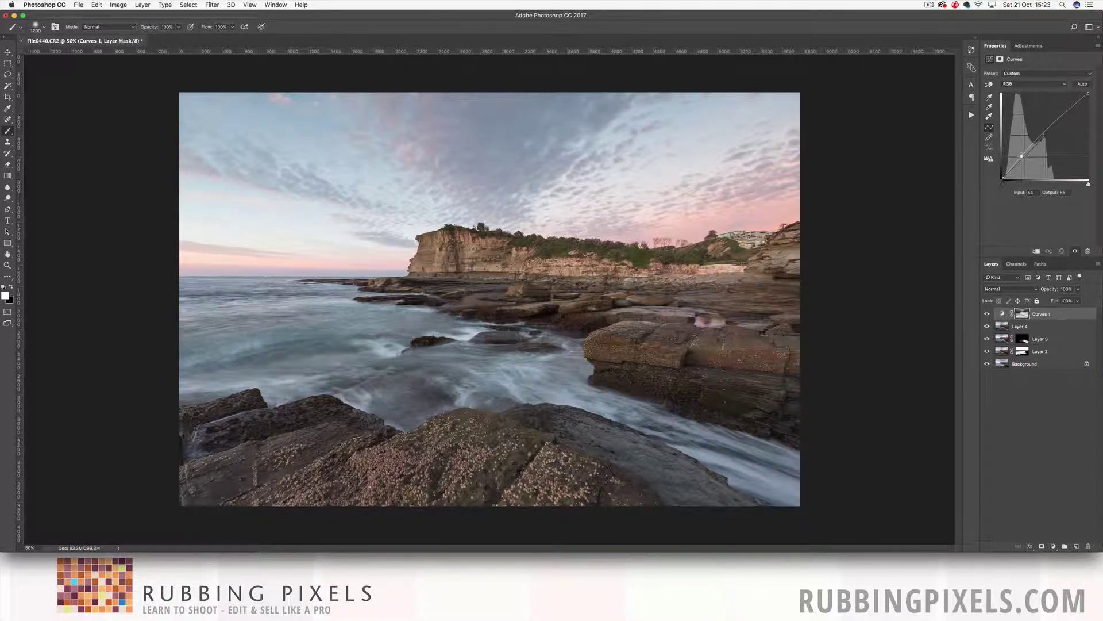
{"action": "left_click", "coordinate": [1056, 124]}
{"action": "left_click", "coordinate": [1022, 314], "text": "alt"}
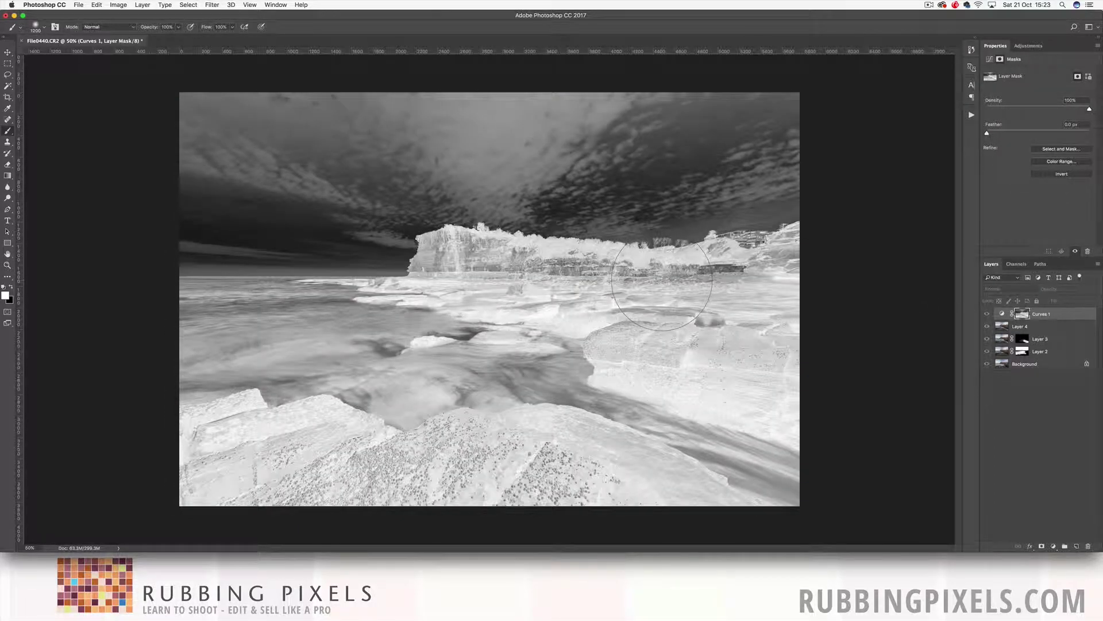
Boost the Curves 1 mask's contrast with Levels input values 66 / 1.16 / 255
{"action": "key", "text": "super+l"}
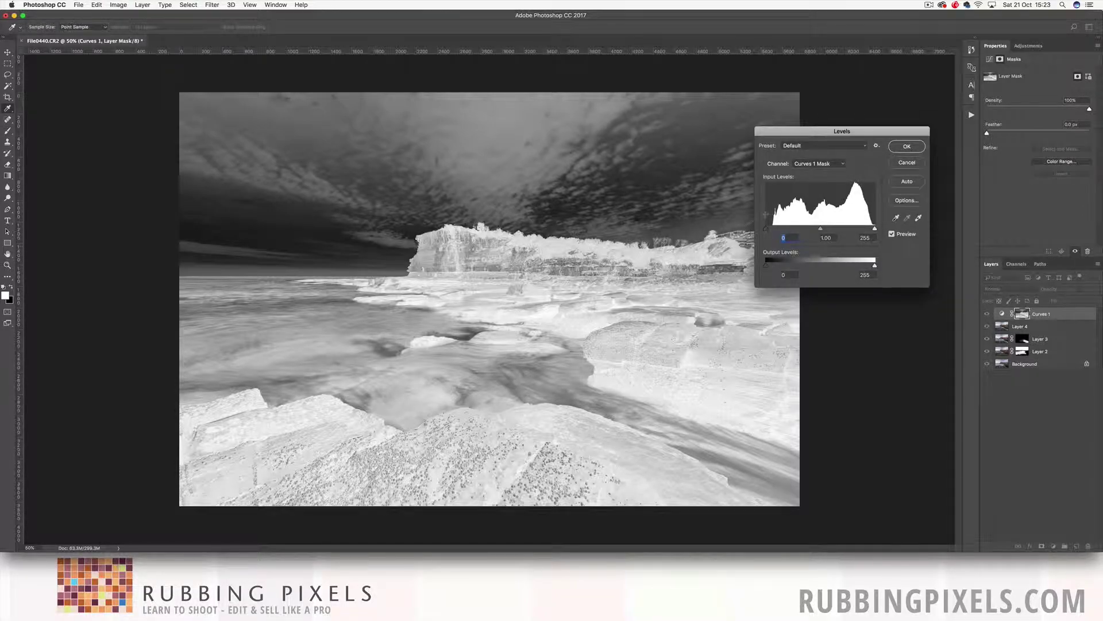
{"action": "left_click_drag", "start_coordinate": [833, 131], "coordinate": [704, 77]}
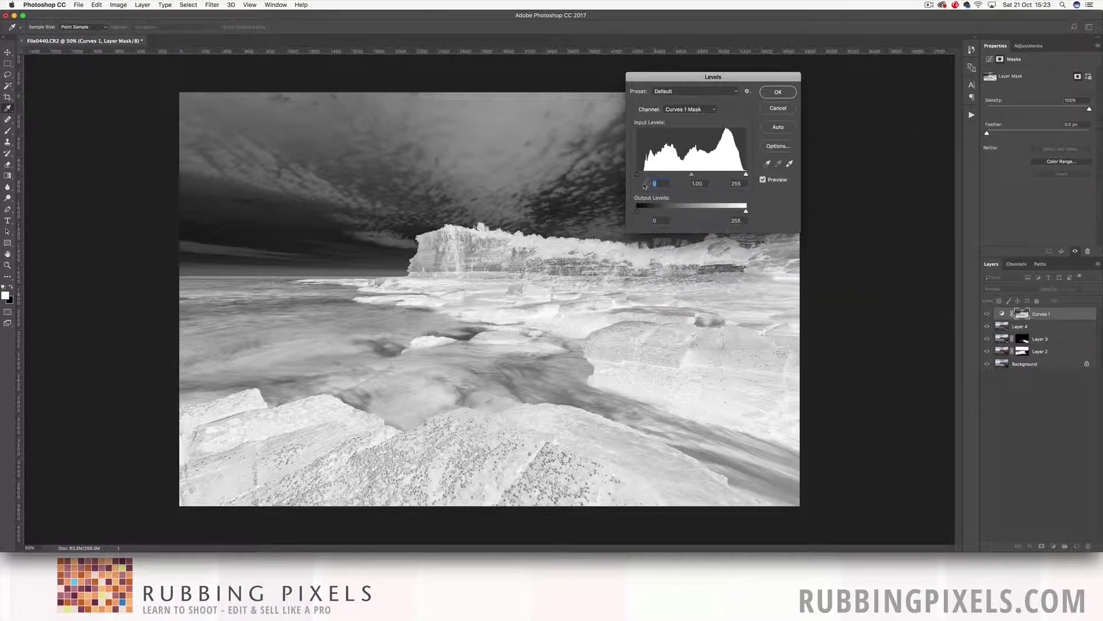
{"action": "left_click_drag", "start_coordinate": [637, 174], "coordinate": [636, 176]}
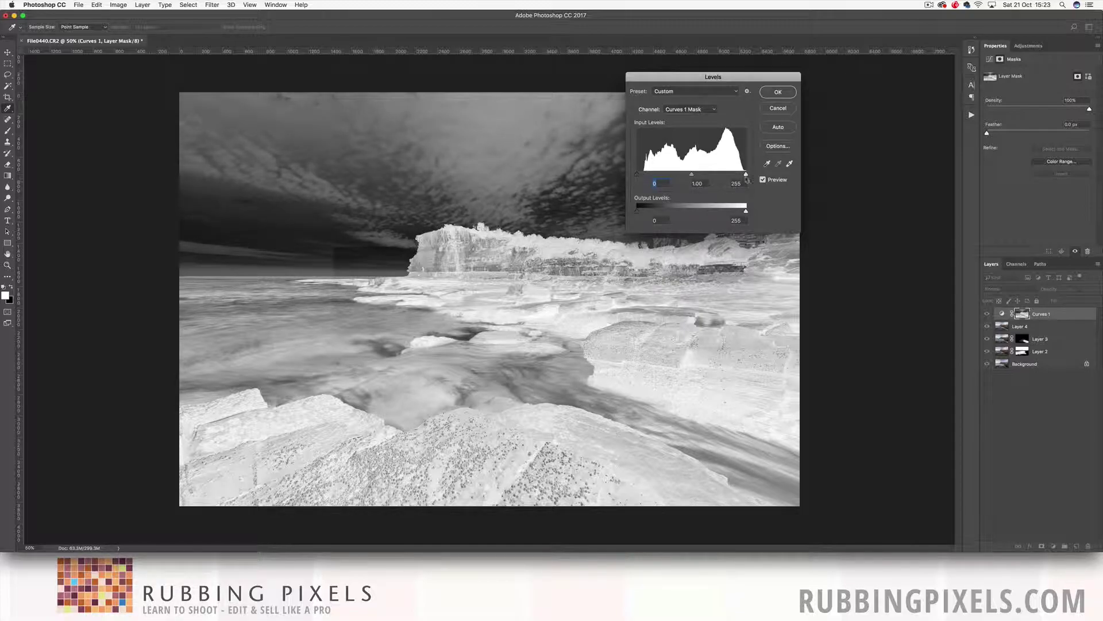
{"action": "left_click_drag", "start_coordinate": [747, 176], "coordinate": [746, 175]}
{"action": "left_click_drag", "start_coordinate": [637, 175], "coordinate": [701, 176]}
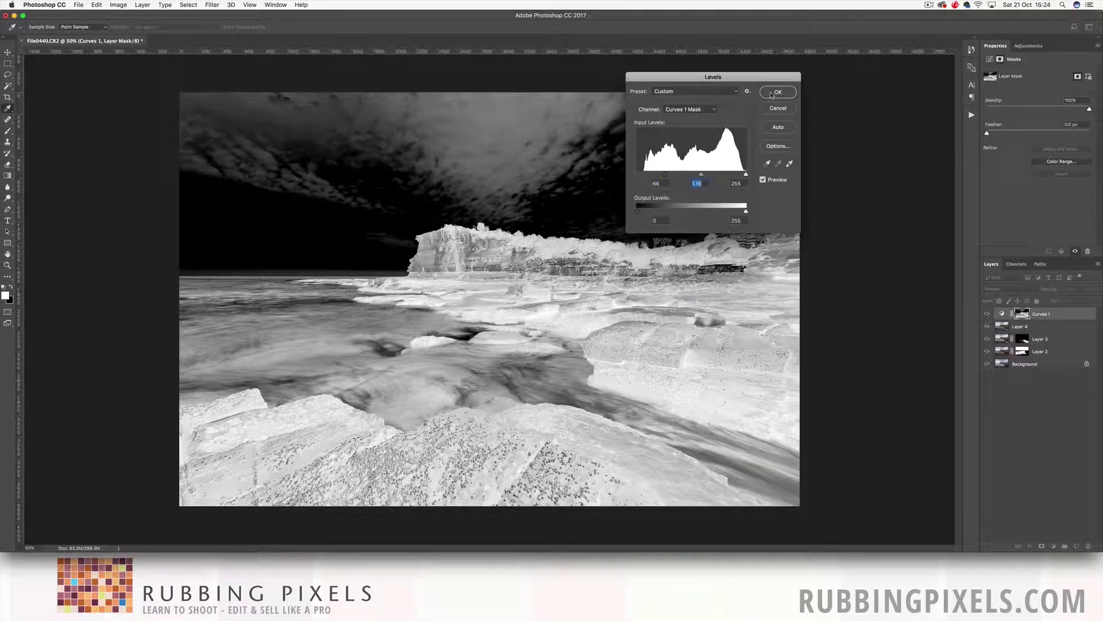
{"action": "left_click", "coordinate": [777, 92]}
{"action": "left_click", "coordinate": [1025, 315], "text": "alt"}
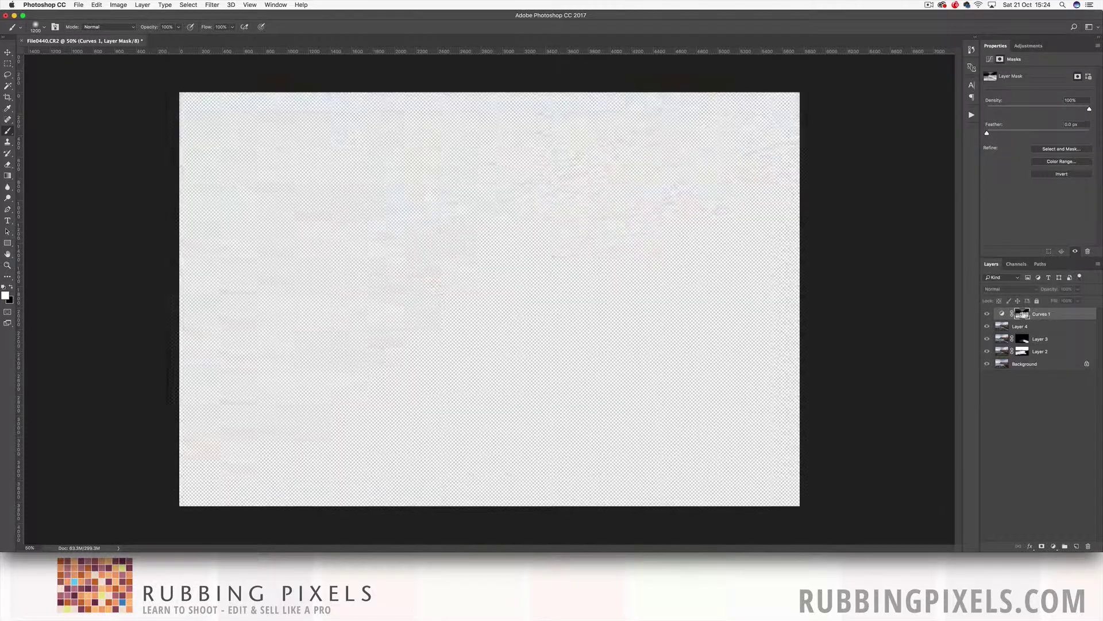
Pull the lower curve point down to deepen shadows and nudge the upper point up
{"action": "left_click", "coordinate": [990, 59]}
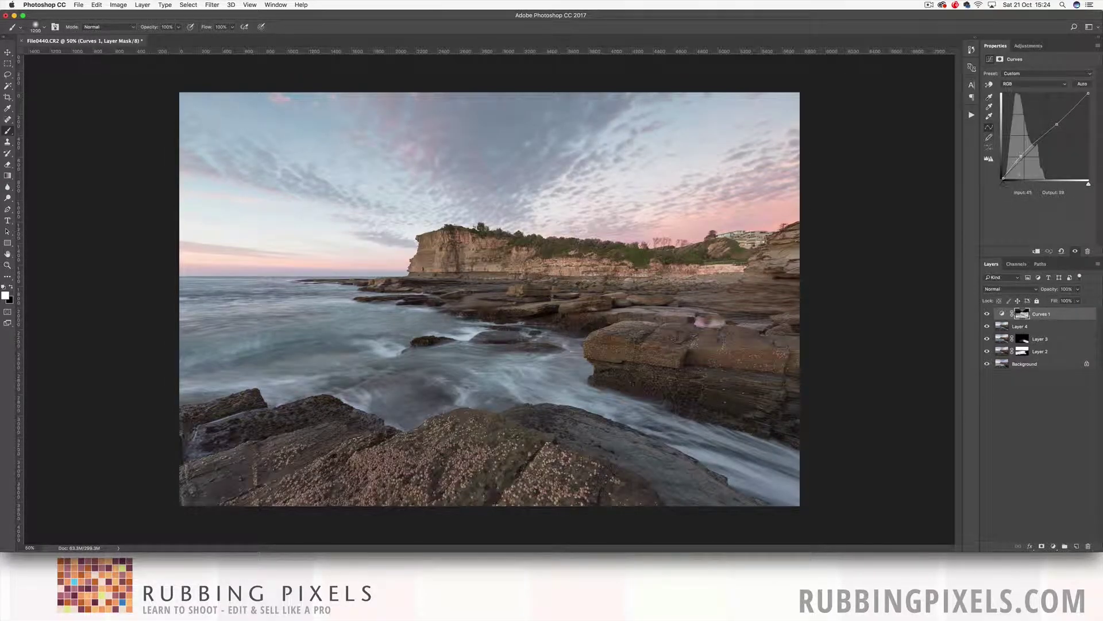
{"action": "left_click_drag", "start_coordinate": [1021, 156], "coordinate": [1020, 159]}
{"action": "left_click_drag", "start_coordinate": [1057, 124], "coordinate": [1059, 121]}
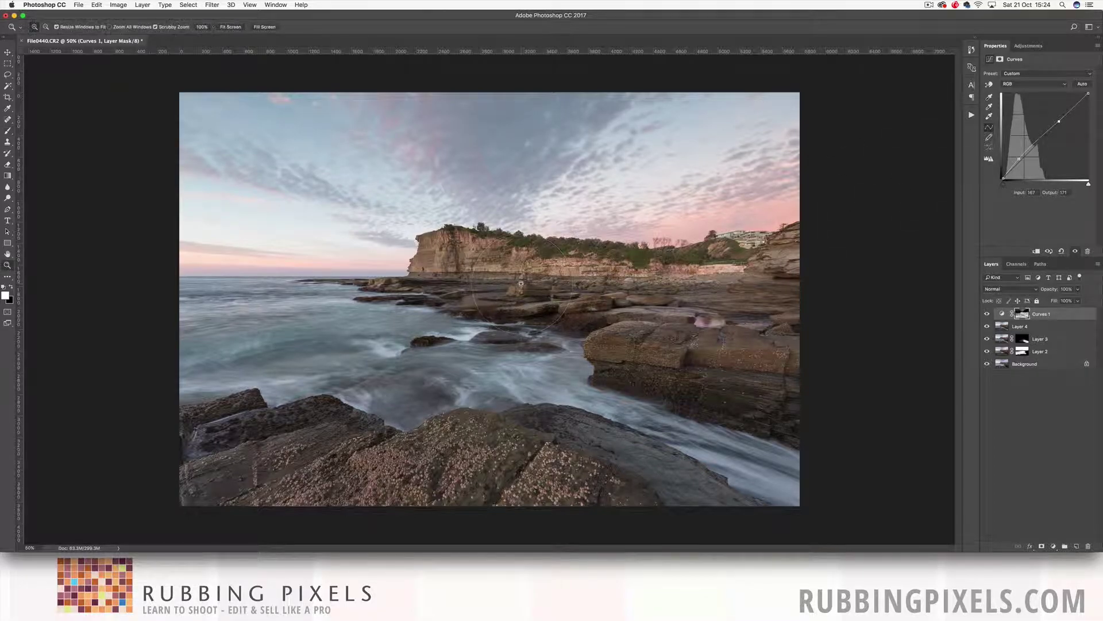
{"action": "left_click_drag", "start_coordinate": [431, 343], "coordinate": [431, 343]}
Select Layer 4 and run Filter > Nik Collection > Color Efex Pro 4 on it
{"action": "left_click", "coordinate": [213, 5]}
{"action": "mouse_move", "coordinate": [230, 173]}
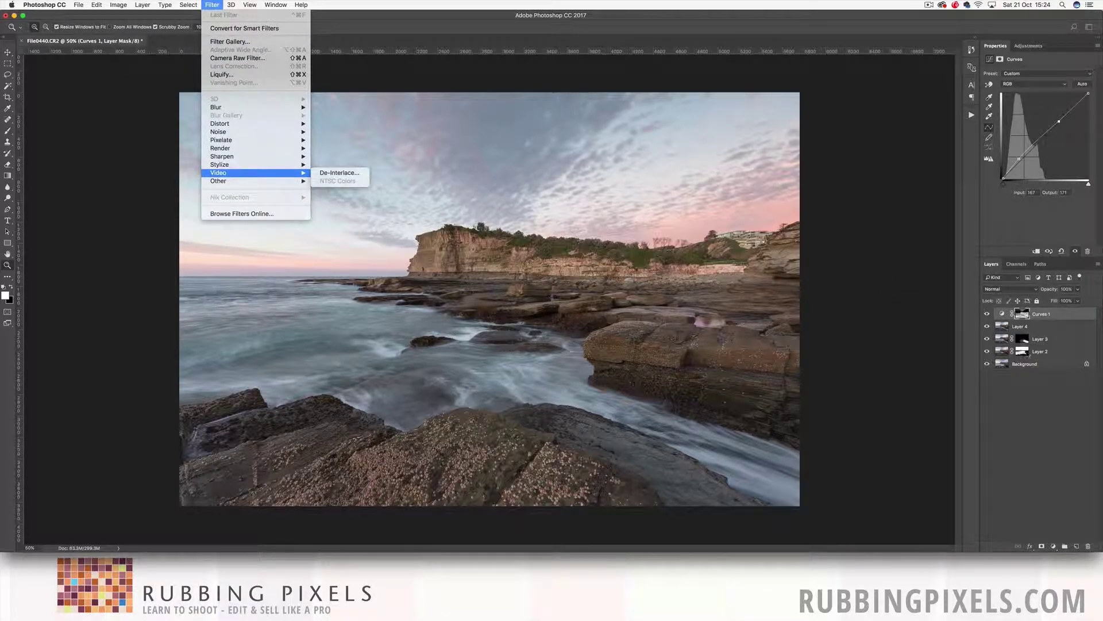
{"action": "left_click", "coordinate": [1016, 331]}
{"action": "left_click", "coordinate": [1017, 327]}
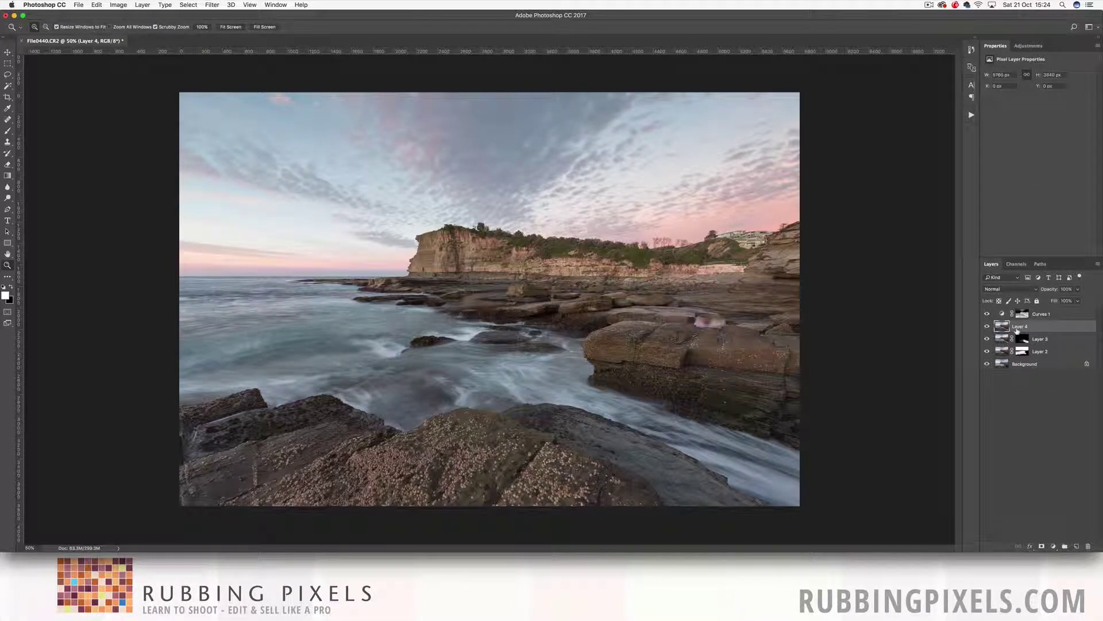
{"action": "left_click", "coordinate": [213, 5]}
{"action": "mouse_move", "coordinate": [240, 198]}
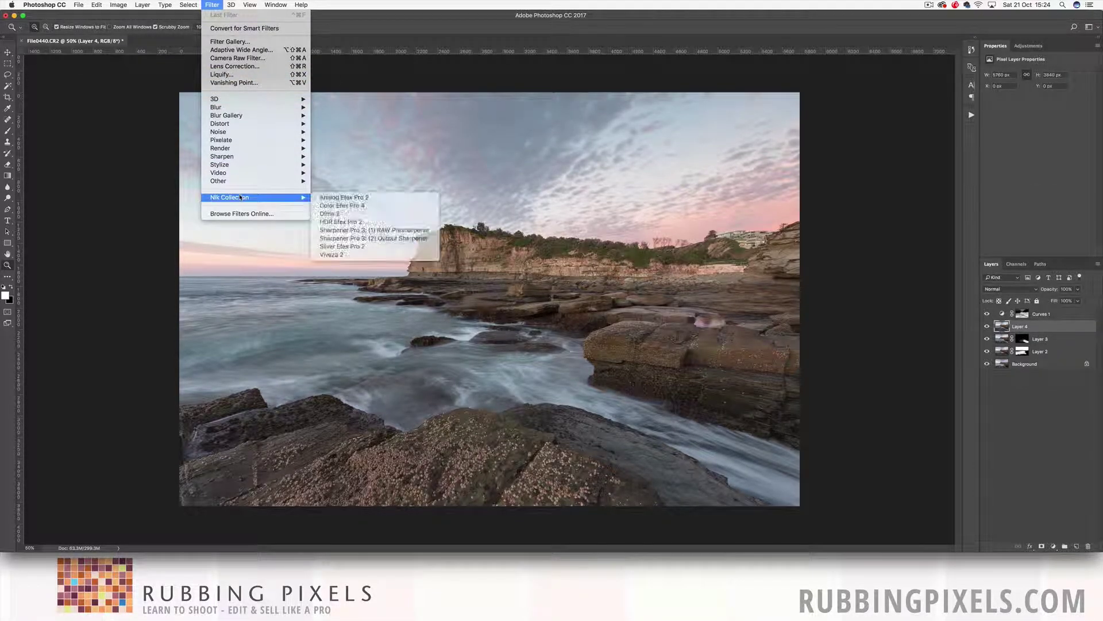
{"action": "left_click", "coordinate": [359, 206]}
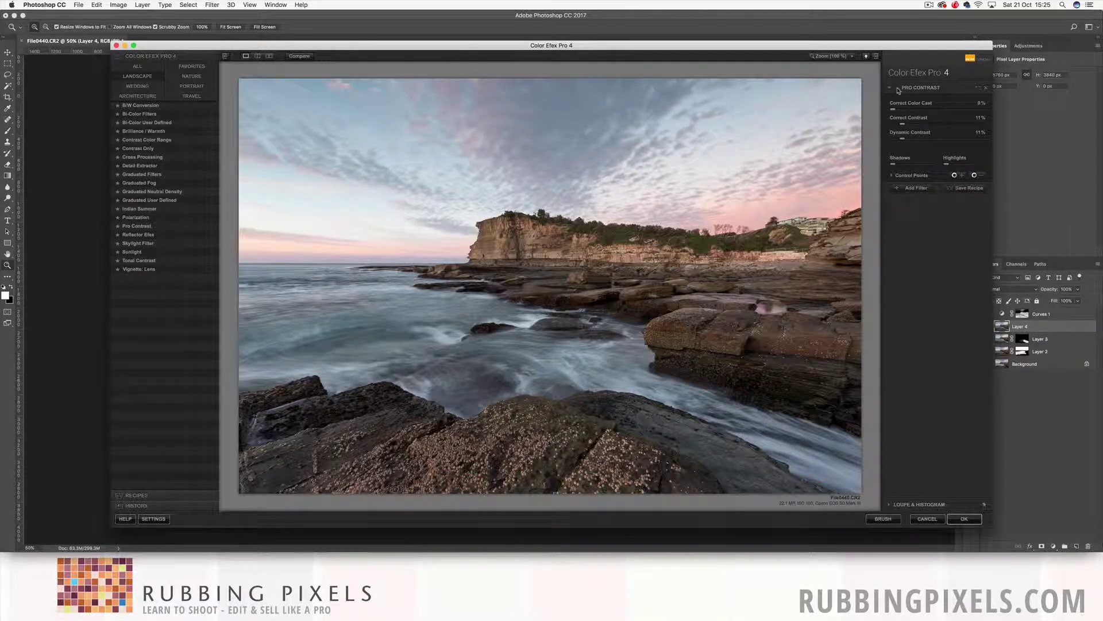
Raise Pro Contrast's Dynamic Contrast to about 24%, preview it on and off, and apply it
{"action": "left_click", "coordinate": [902, 140]}
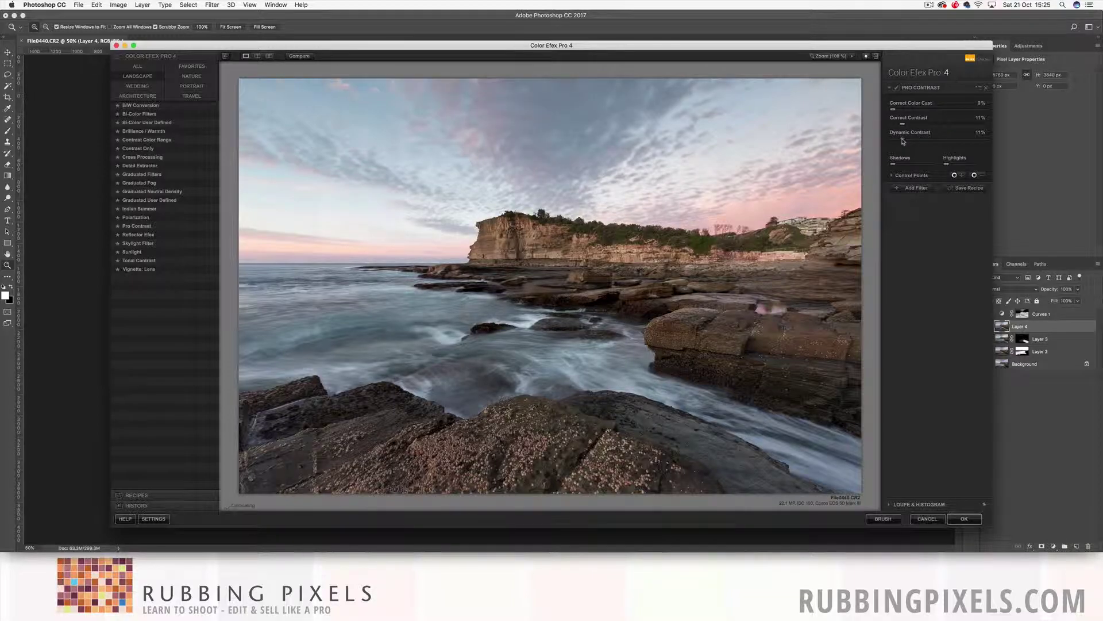
{"action": "mouse_move", "coordinate": [903, 142]}
{"action": "left_mouse_down"}
{"action": "mouse_move", "coordinate": [916, 142]}
{"action": "mouse_move", "coordinate": [914, 127]}
{"action": "left_mouse_up"}
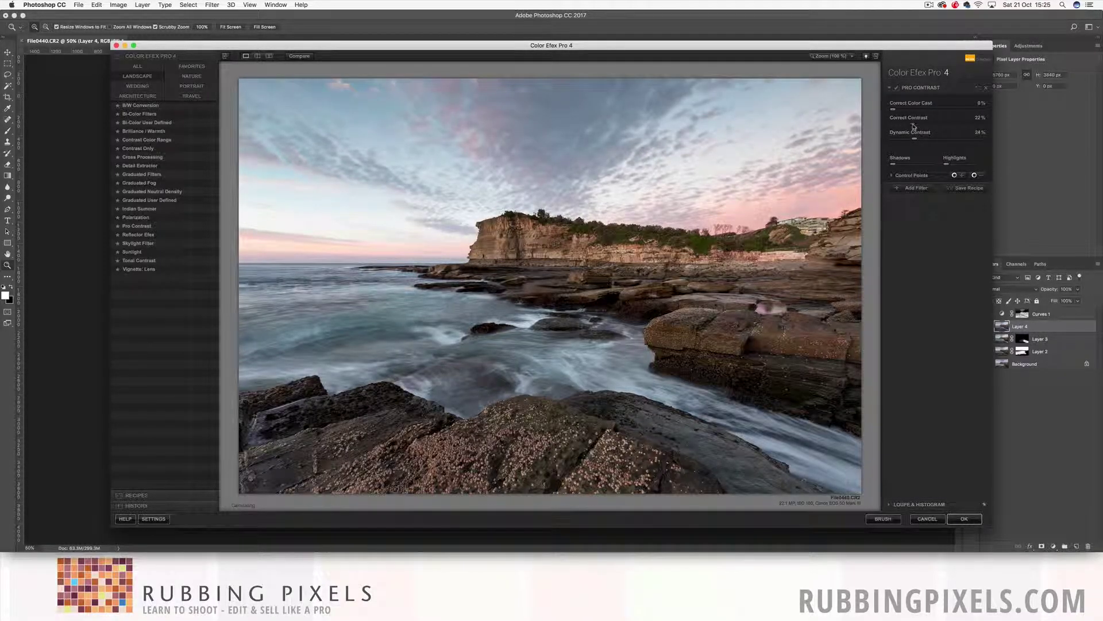
{"action": "left_click", "coordinate": [897, 88]}
{"action": "left_click", "coordinate": [897, 88]}
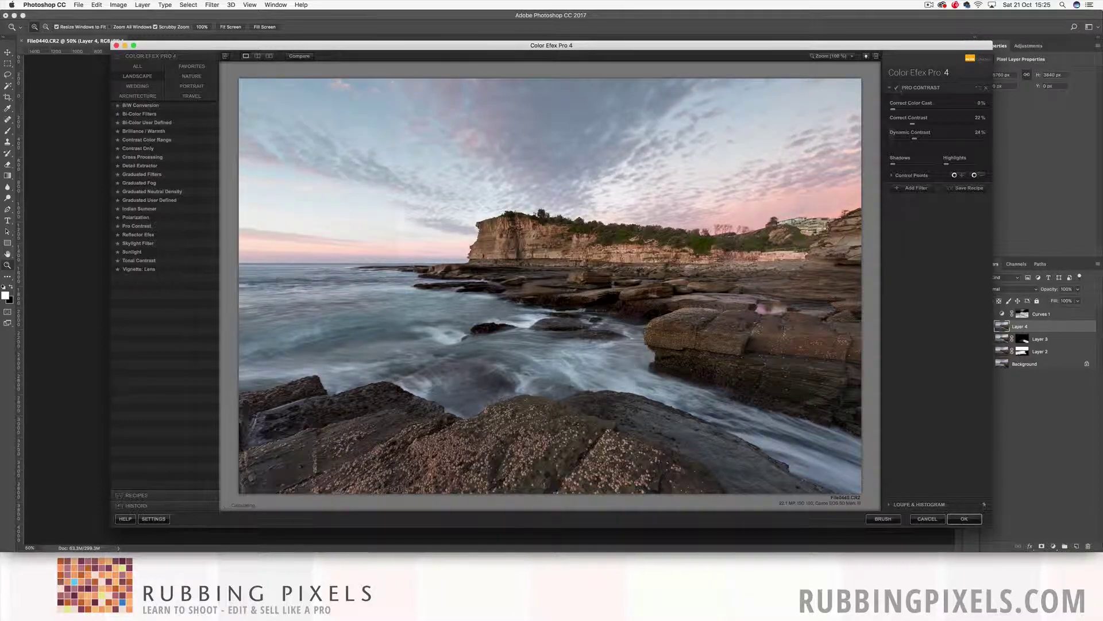
{"action": "left_click", "coordinate": [962, 519]}
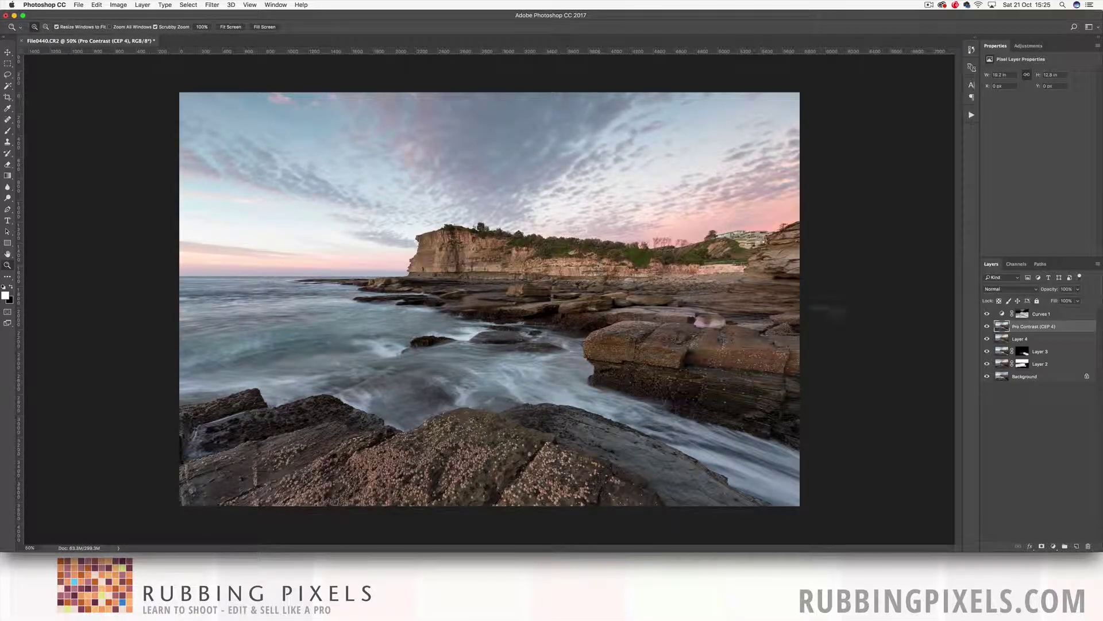
{"action": "left_click", "coordinate": [987, 326]}
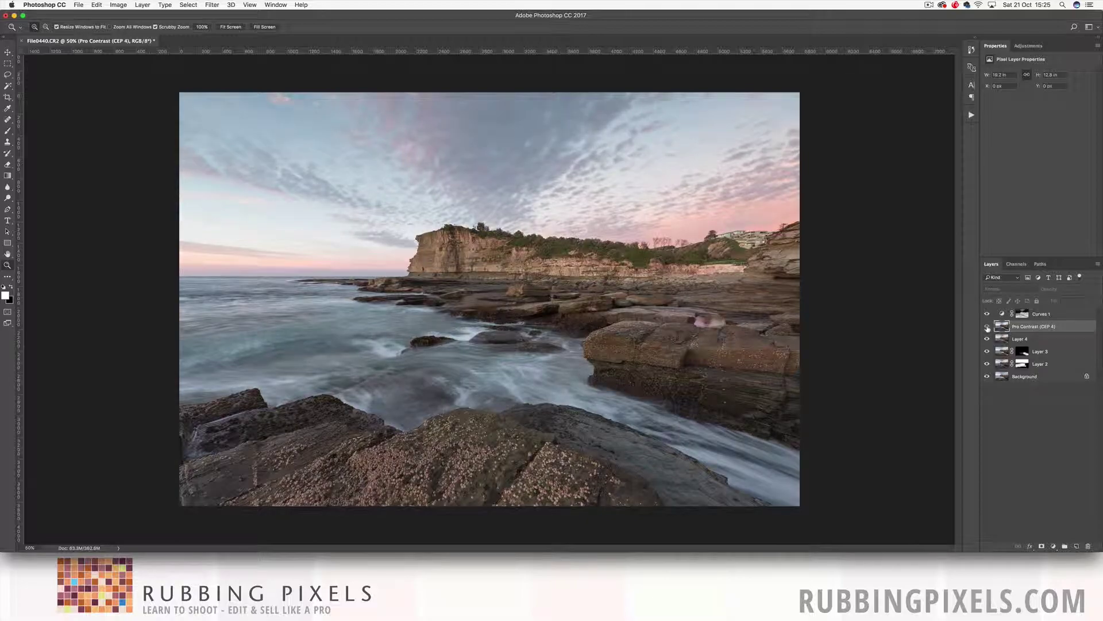
{"action": "left_click", "coordinate": [987, 326]}
{"action": "left_click", "coordinate": [987, 326]}
{"action": "left_click", "coordinate": [987, 326]}
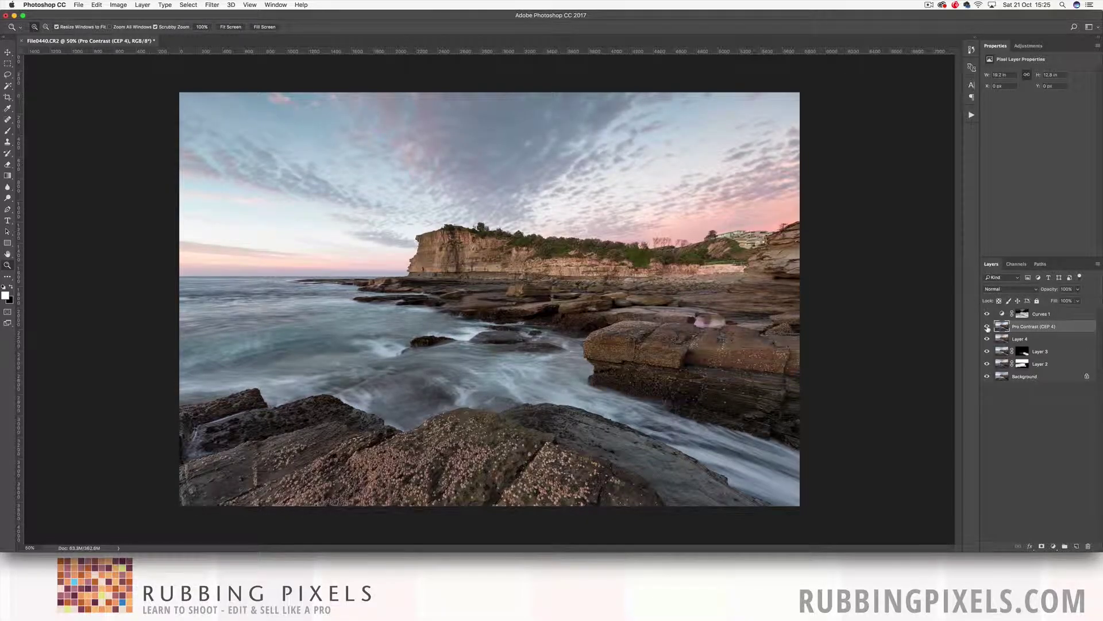
{"action": "left_click", "coordinate": [988, 327]}
{"action": "left_click", "coordinate": [987, 326]}
{"action": "left_click", "coordinate": [1052, 315]}
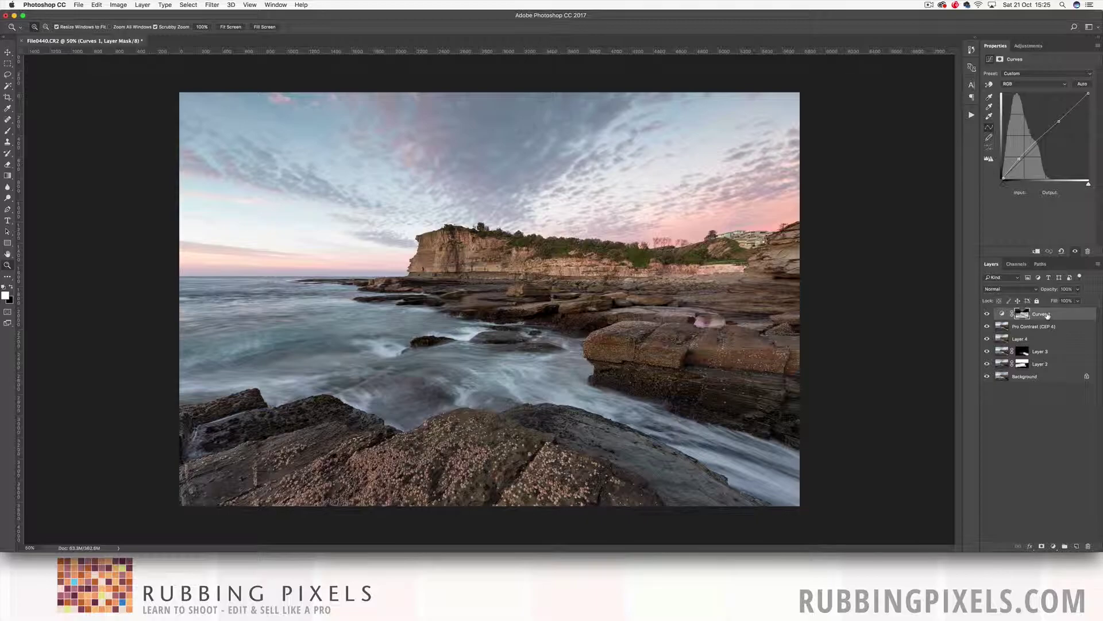
Stamp all visible layers into Layer 5 and convert it from RGB to HSB with the HSB/HSL filter
{"action": "key", "text": "super+alt+shift+e"}
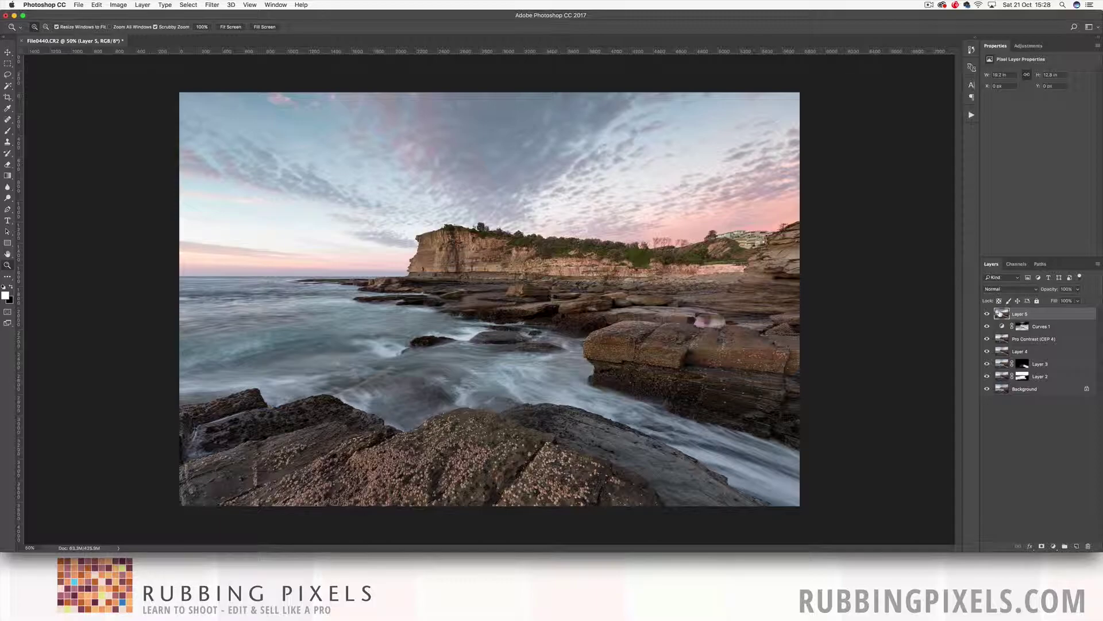
{"action": "left_click", "coordinate": [220, 7]}
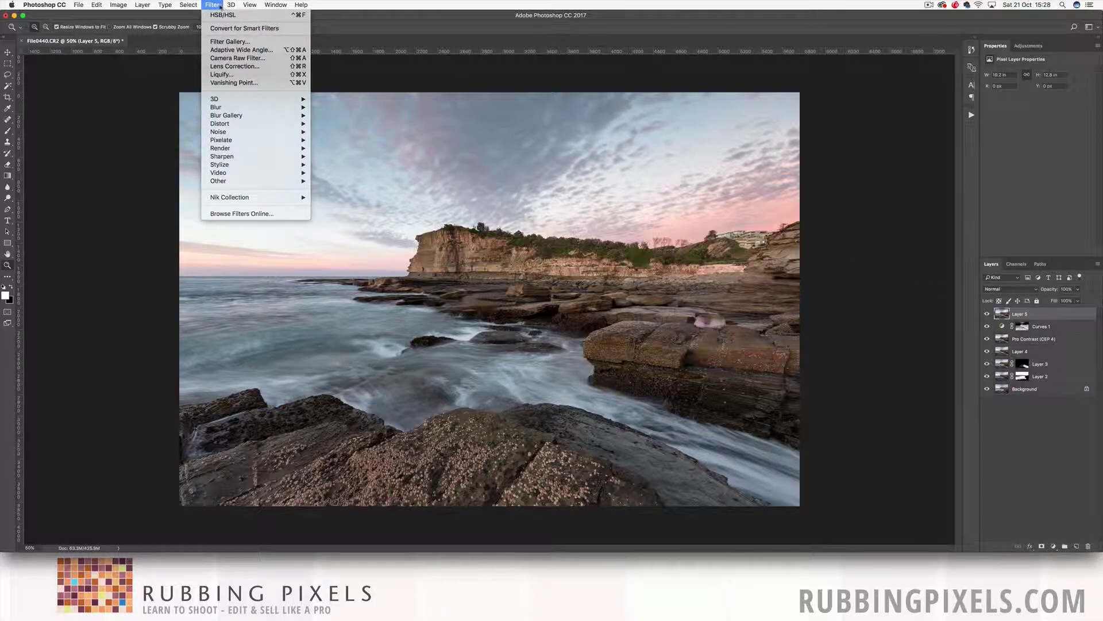
{"action": "mouse_move", "coordinate": [233, 183]}
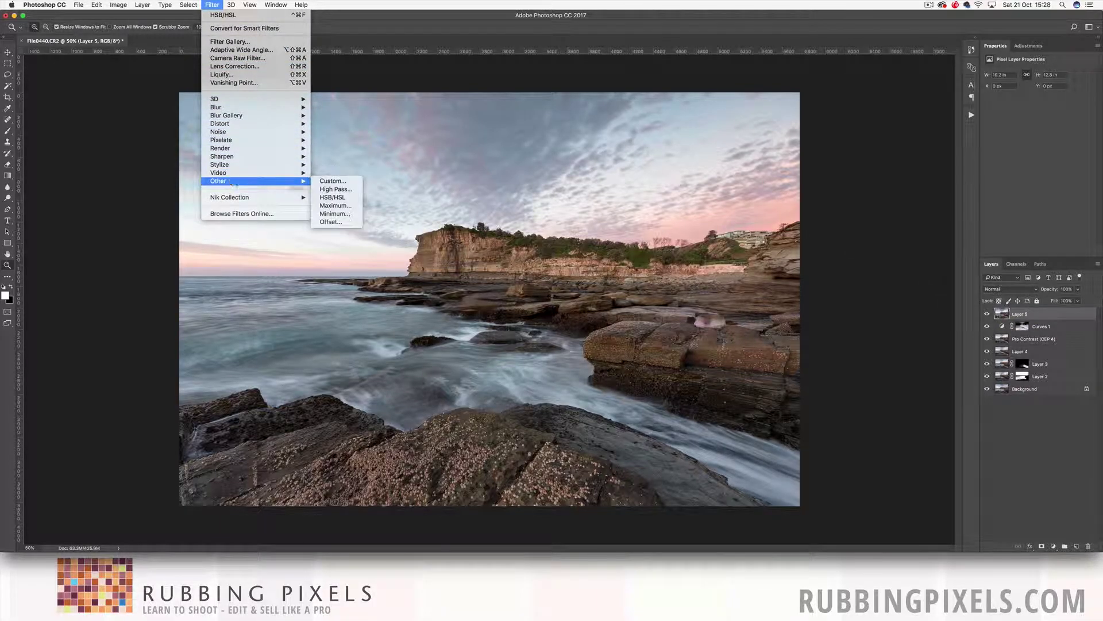
{"action": "left_click", "coordinate": [343, 198]}
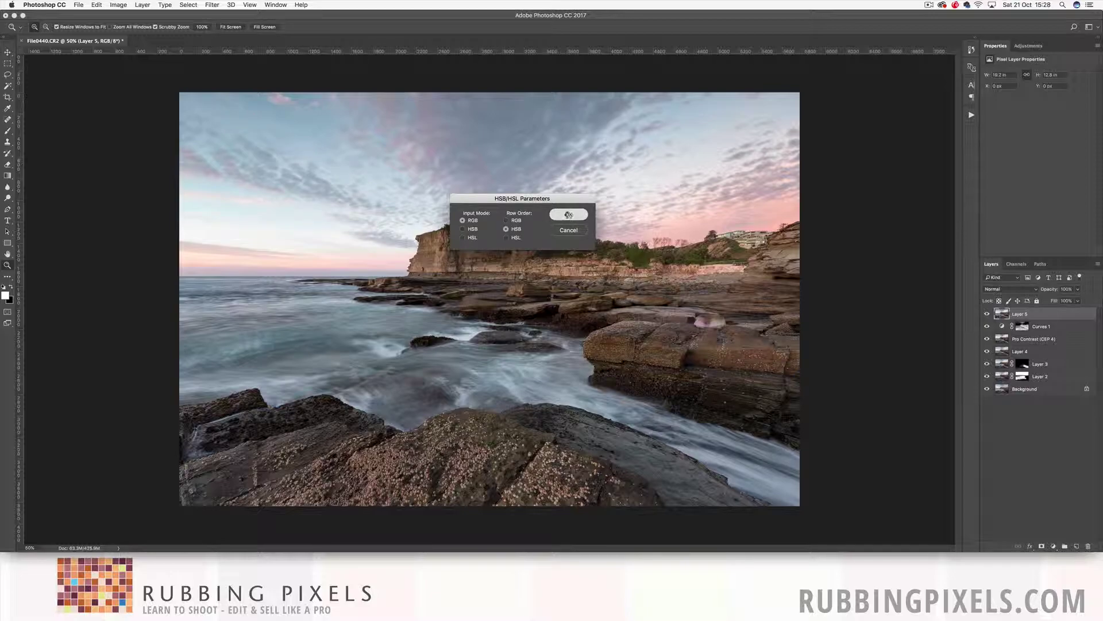
{"action": "left_click", "coordinate": [569, 215]}
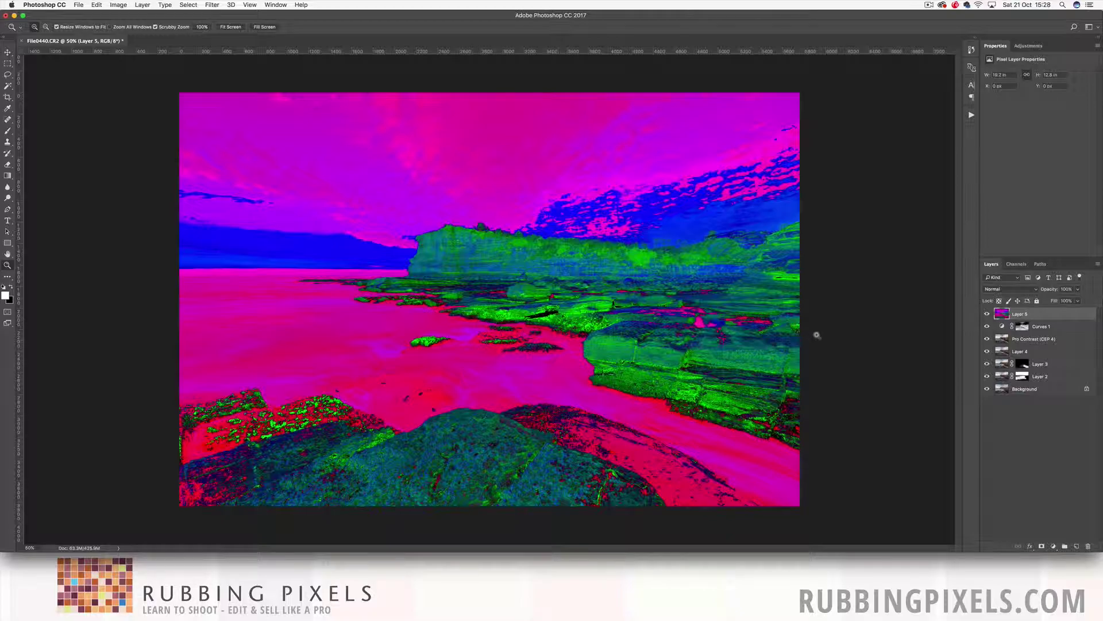
Save the Green channel selection as Alpha 1, then duplicate it and invert the Alpha 1 copy
{"action": "left_click", "coordinate": [1017, 264]}
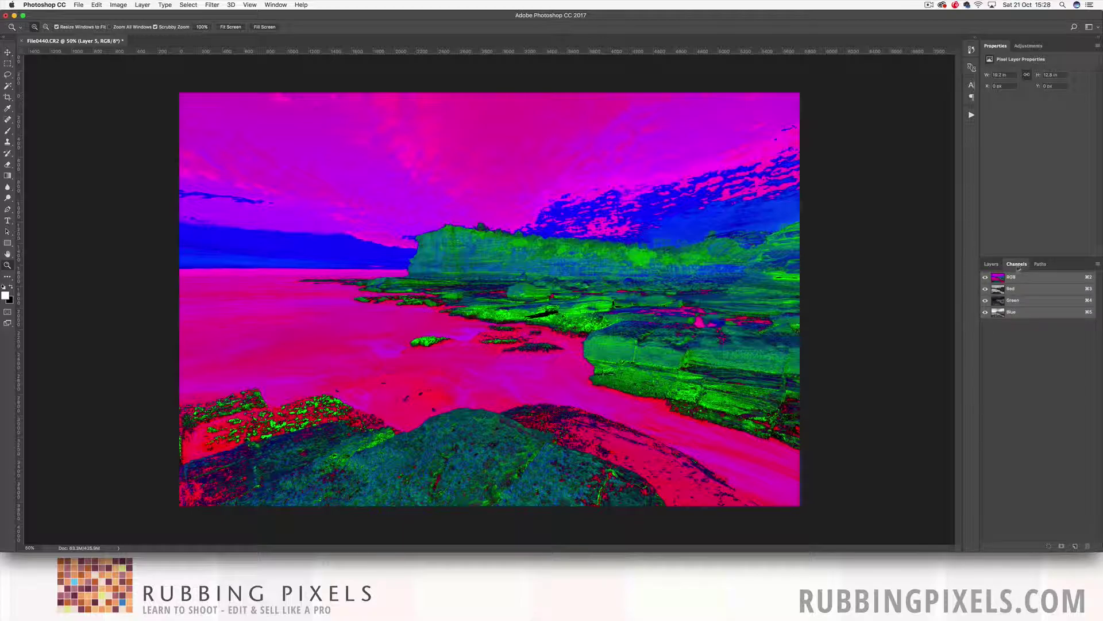
{"action": "left_click", "coordinate": [1014, 301]}
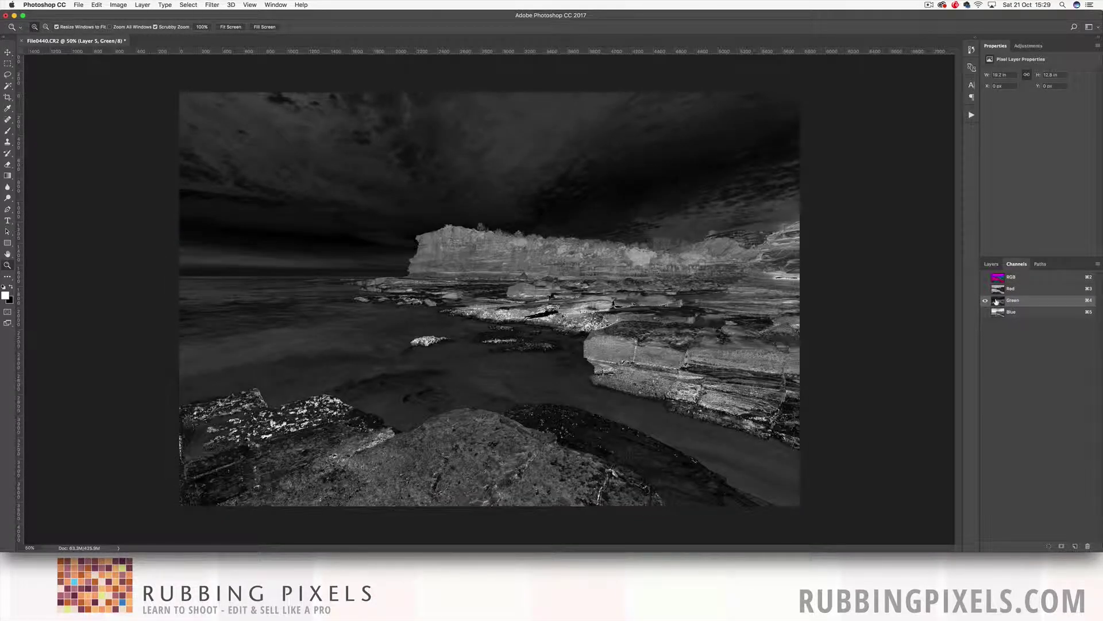
{"action": "left_click", "coordinate": [1047, 546]}
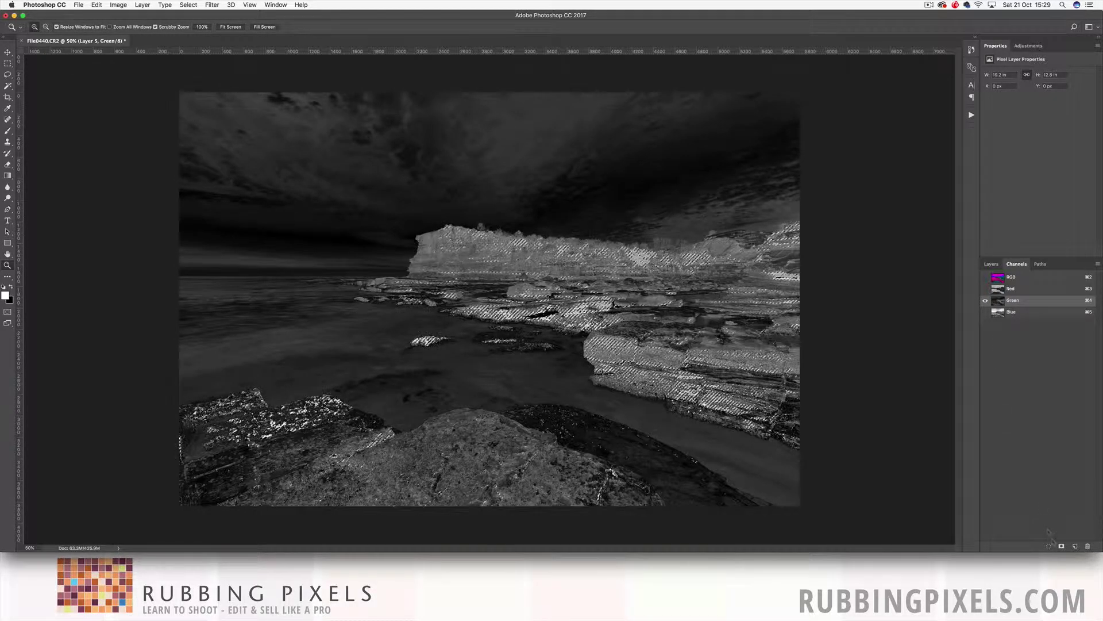
{"action": "left_click", "coordinate": [1061, 546]}
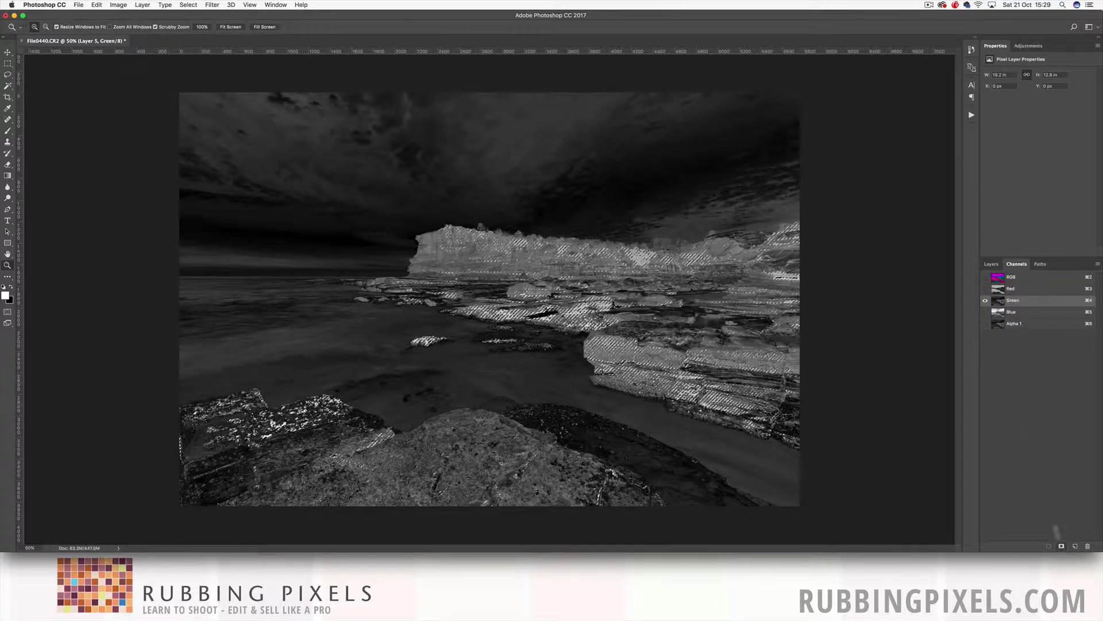
{"action": "double_click", "coordinate": [1014, 323]}
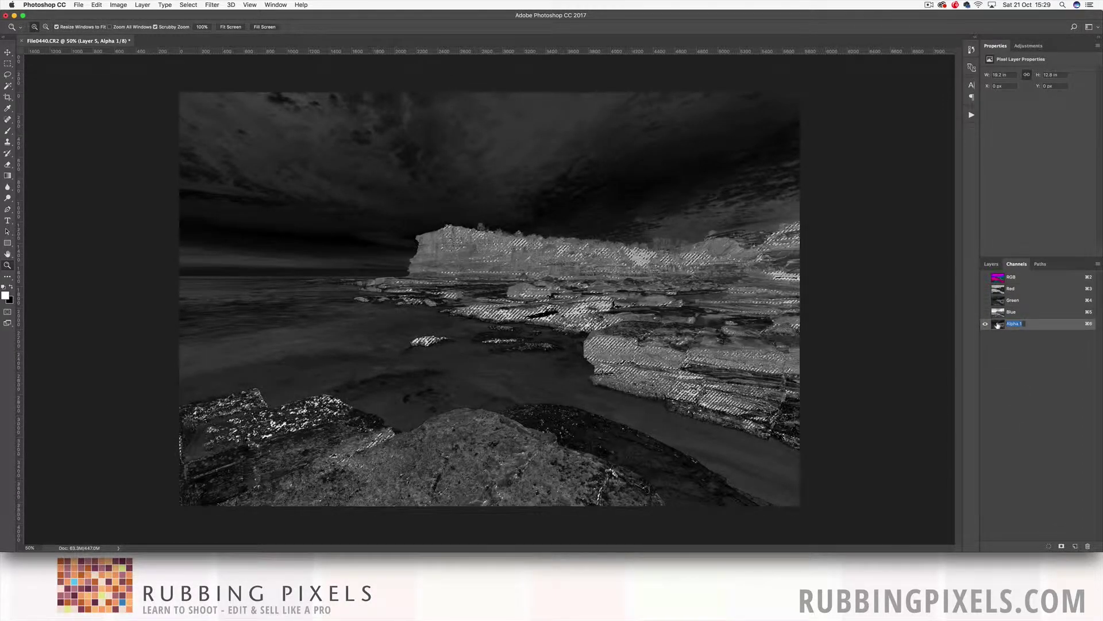
{"action": "key", "text": "Return"}
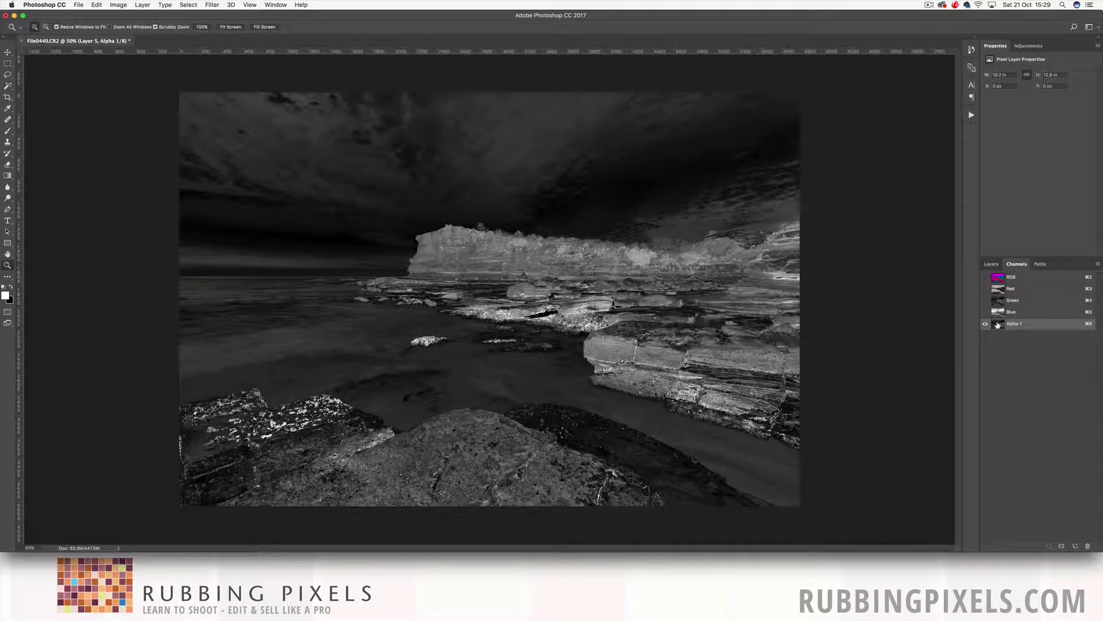
{"action": "left_click_drag", "start_coordinate": [998, 324], "coordinate": [1074, 545]}
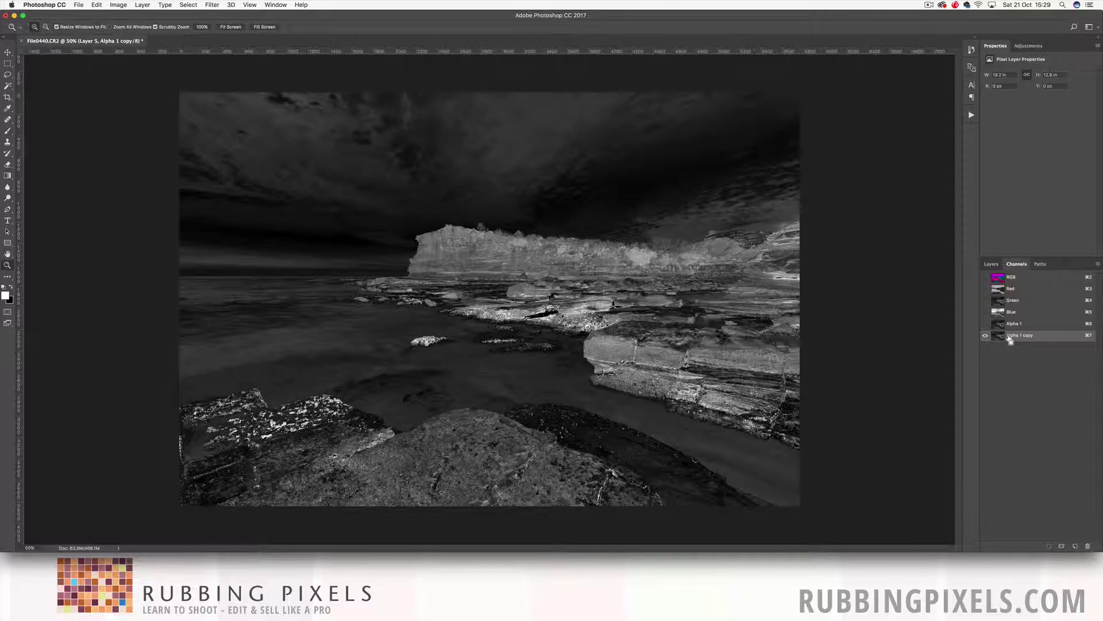
{"action": "key", "text": "super+i"}
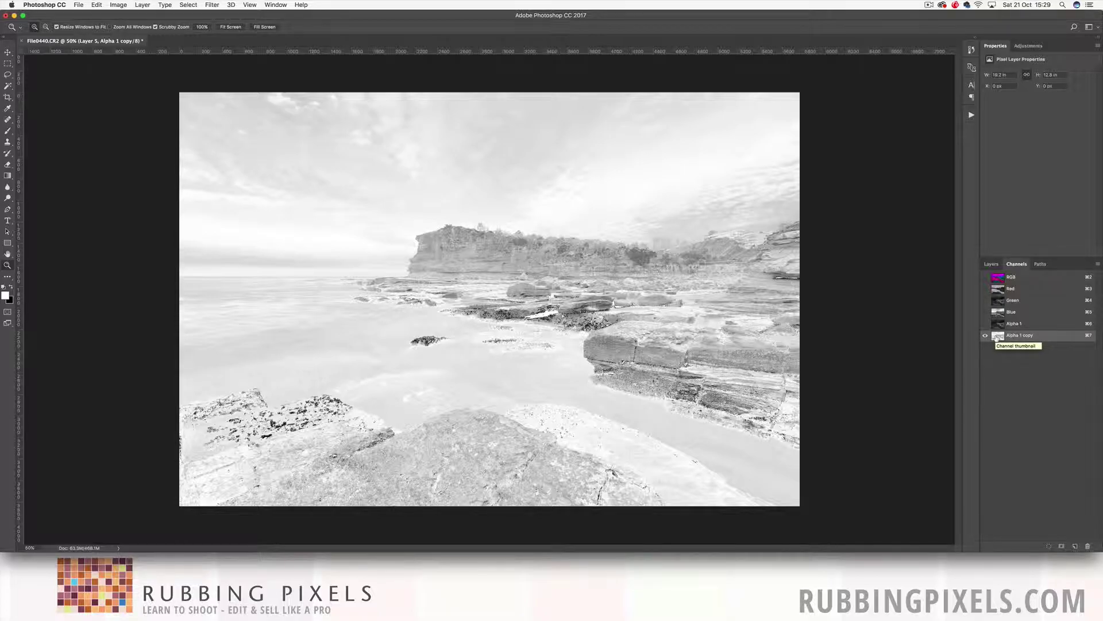
Load the inverted Alpha 1 copy as a selection and delete the HSB Layer 5
{"action": "left_click", "coordinate": [992, 264]}
{"action": "left_click", "coordinate": [1017, 264]}
{"action": "left_click", "coordinate": [1049, 546]}
{"action": "left_click", "coordinate": [992, 264]}
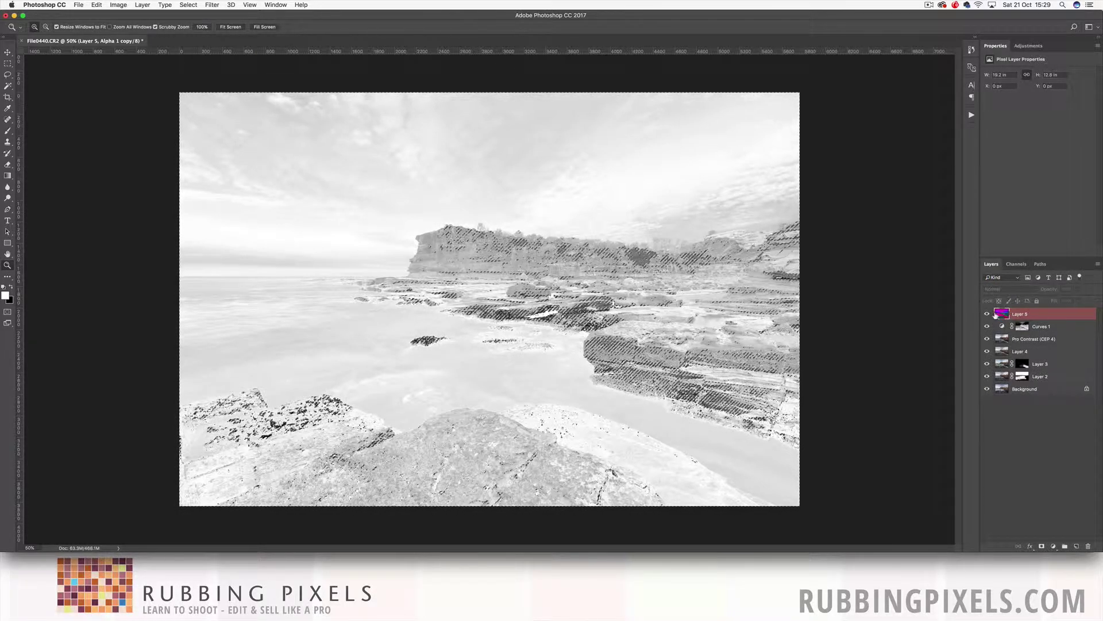
{"action": "left_click_drag", "start_coordinate": [997, 314], "coordinate": [1089, 546]}
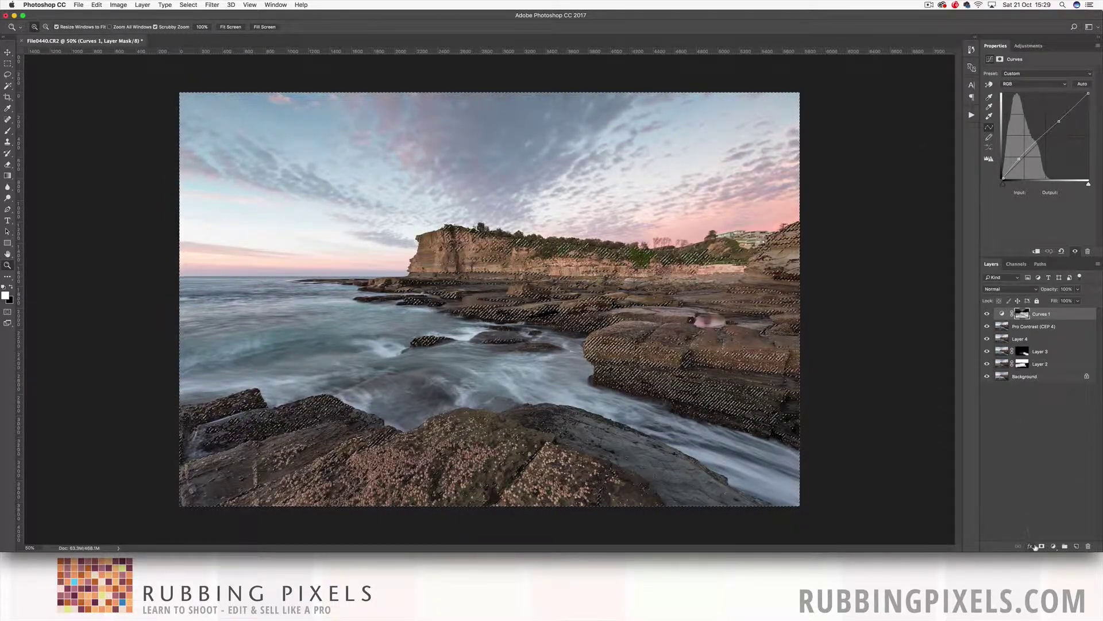
{"action": "left_click", "coordinate": [1054, 546]}
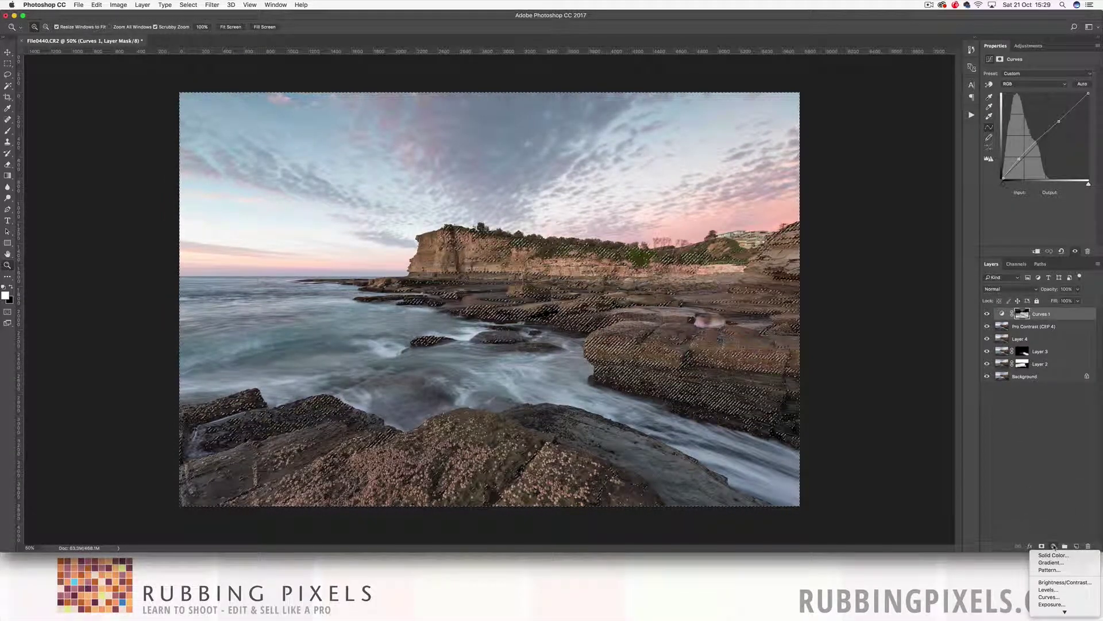
{"action": "scroll", "coordinate": [1058, 561], "scroll_direction": "down", "scroll_amount": 5}
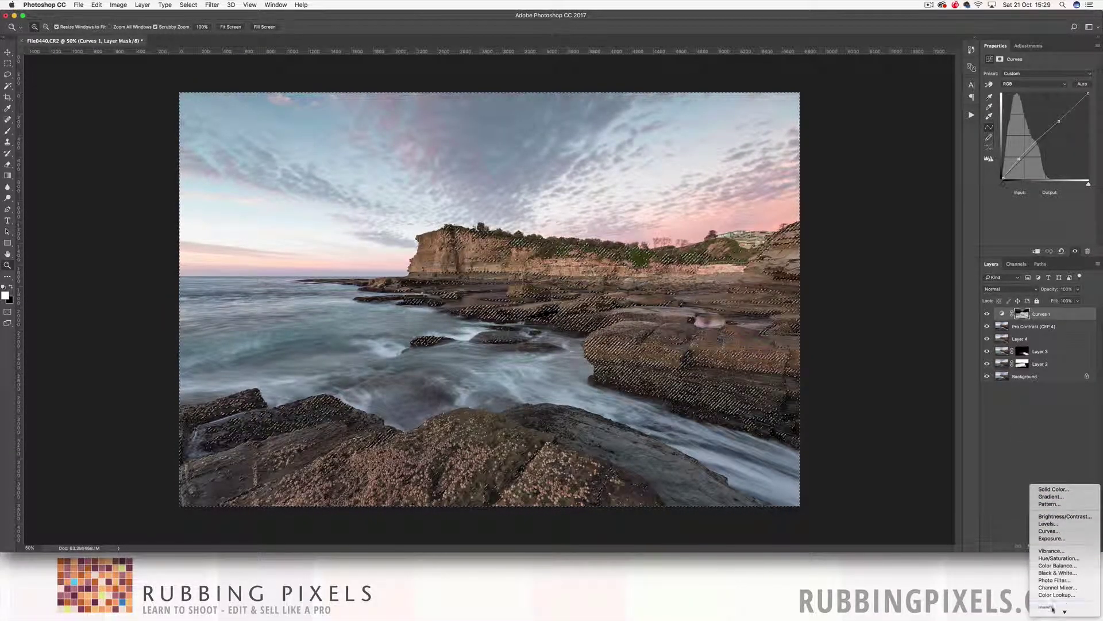
Add a selection-masked Hue/Saturation adjustment and raise its Saturation to +25
{"action": "left_click", "coordinate": [1059, 558]}
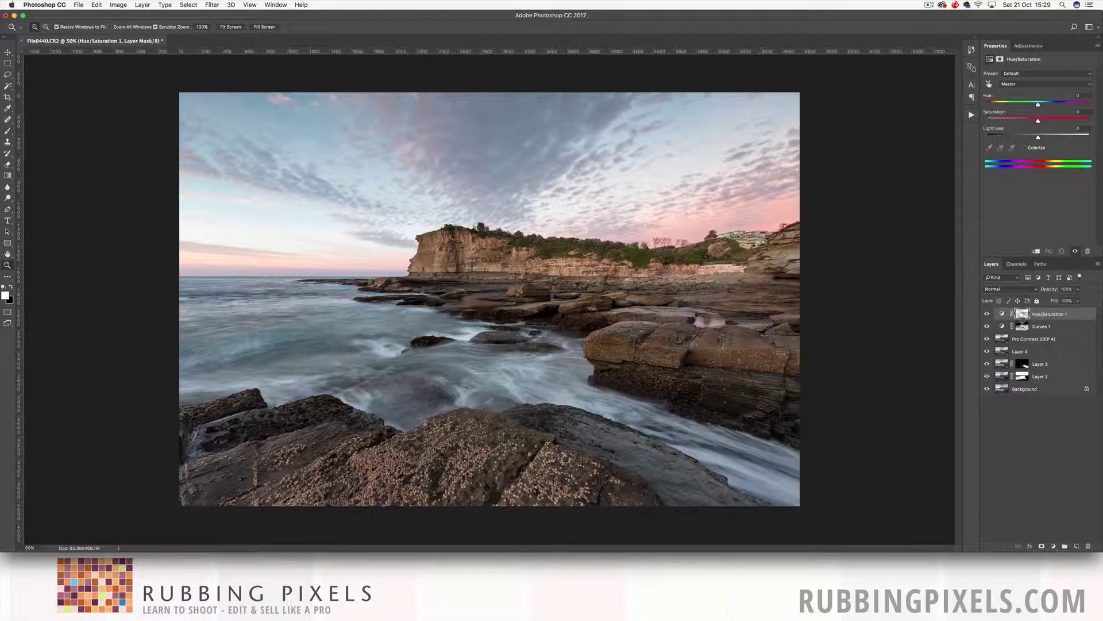
{"action": "left_click", "coordinate": [1024, 316], "text": "alt"}
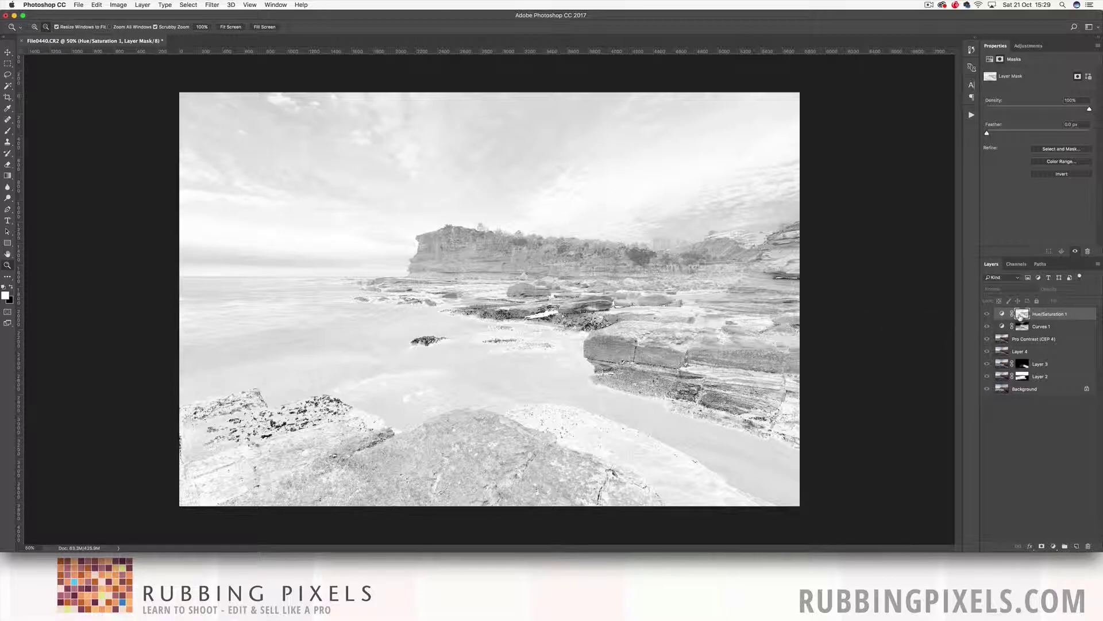
{"action": "left_click", "coordinate": [1021, 315], "text": "alt"}
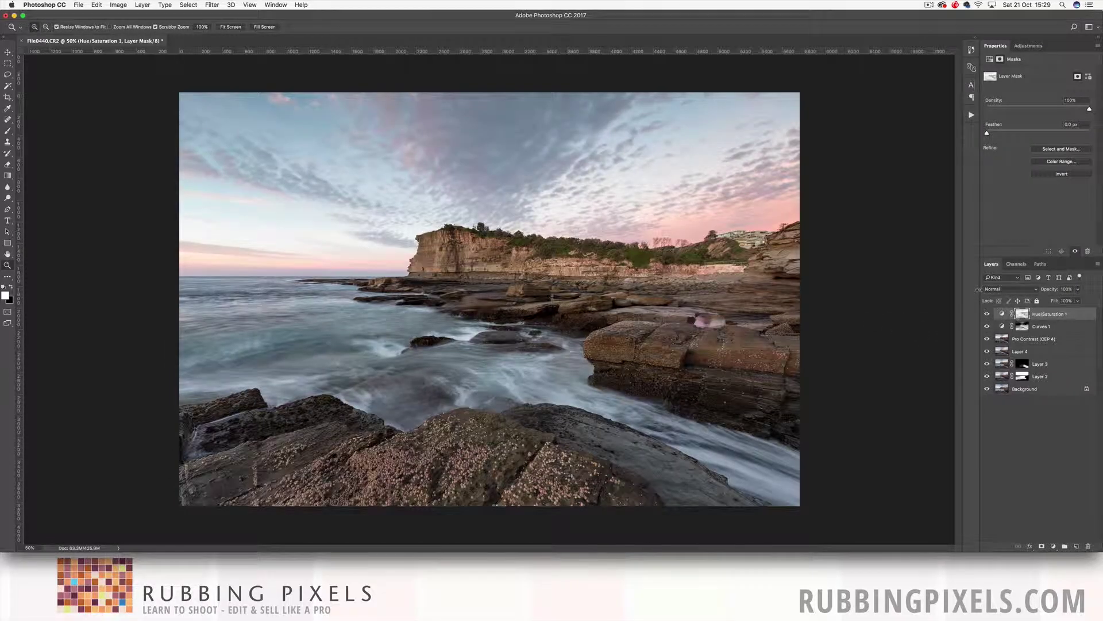
{"action": "left_click", "coordinate": [1003, 315]}
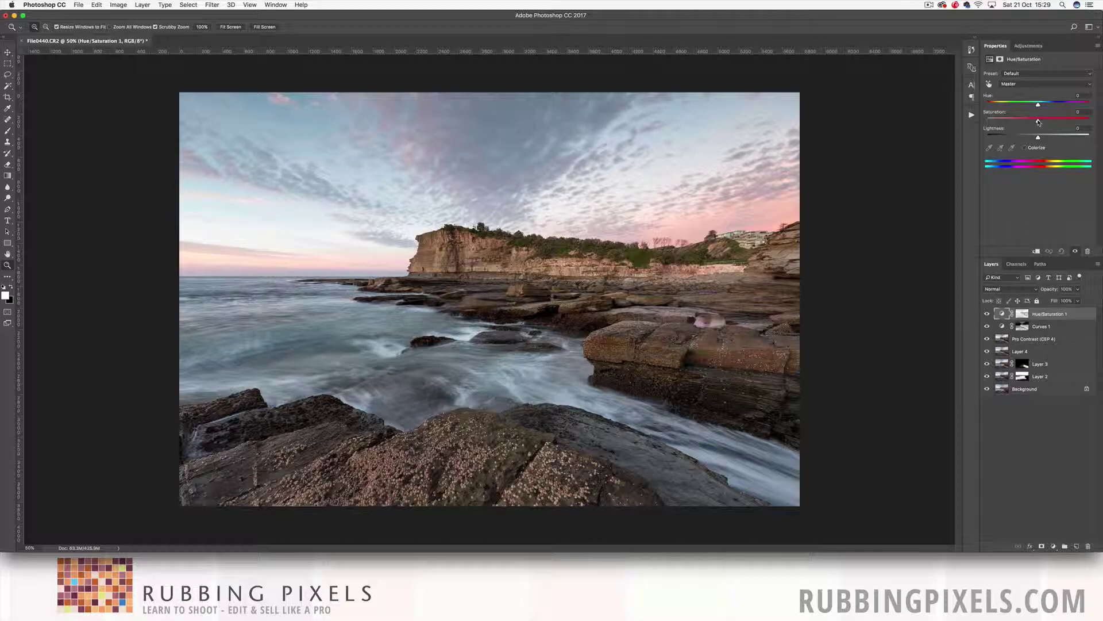
{"action": "left_click_drag", "start_coordinate": [1039, 122], "coordinate": [1048, 121]}
Toggle between the original Background alone and the fully edited image to compare
{"action": "left_click", "coordinate": [988, 389], "text": "alt"}
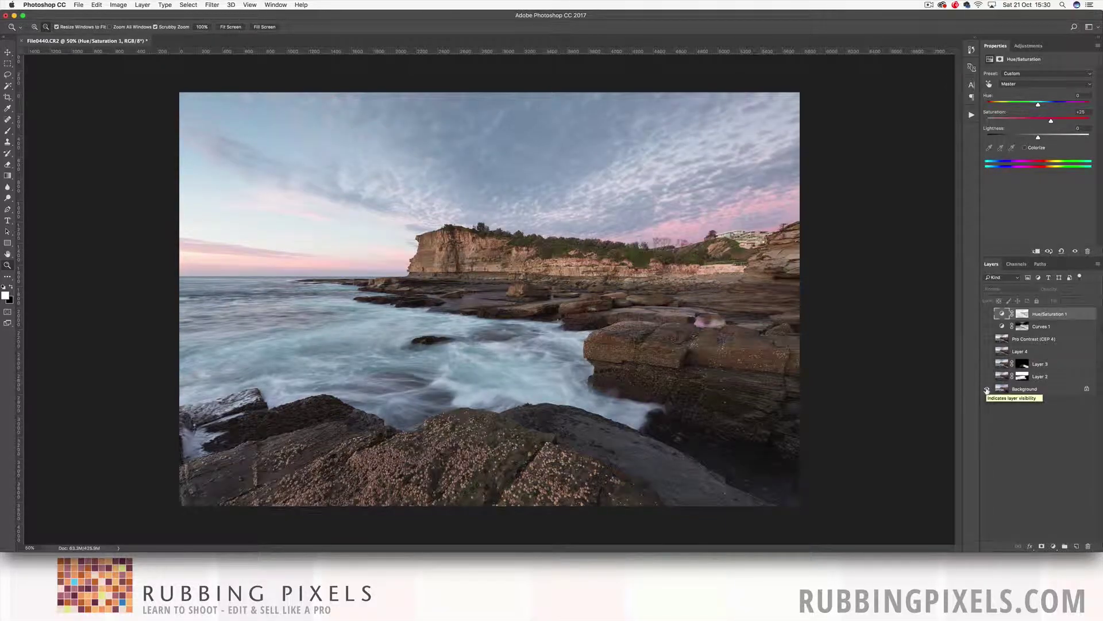
{"action": "left_click", "coordinate": [986, 390], "text": "alt"}
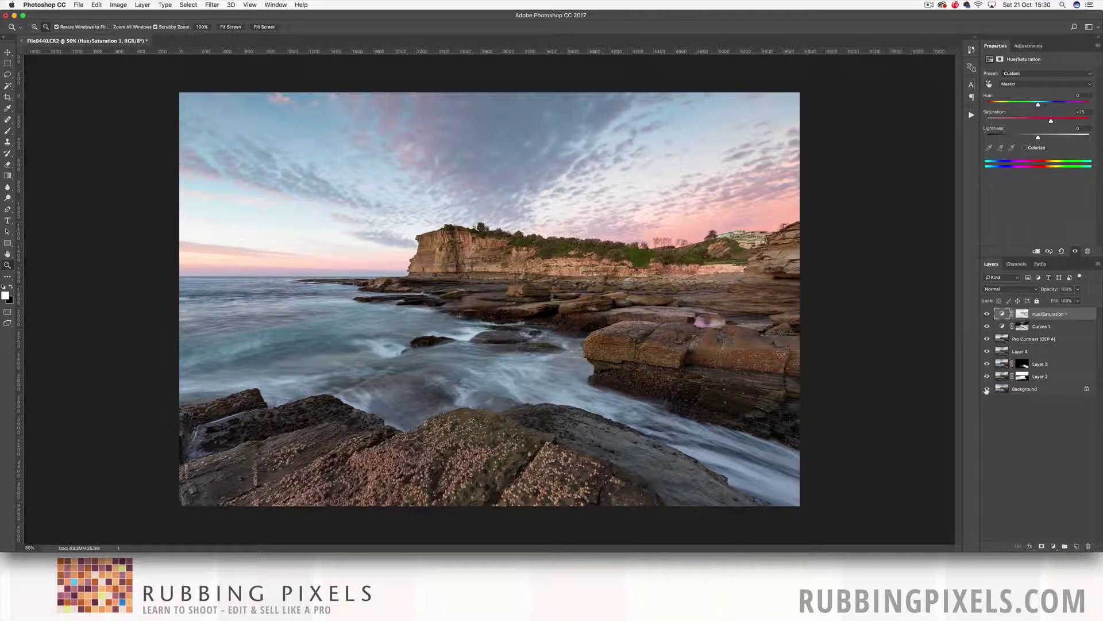
{"action": "left_click", "coordinate": [986, 391], "text": "alt"}
{"action": "left_click", "coordinate": [987, 391], "text": "alt"}
{"action": "left_click", "coordinate": [987, 391], "text": "alt"}
{"action": "left_click", "coordinate": [987, 390], "text": "alt"}
Add a Curves 2 layer with a brightening curve and invert its mask to black
{"action": "left_click", "coordinate": [1054, 546]}
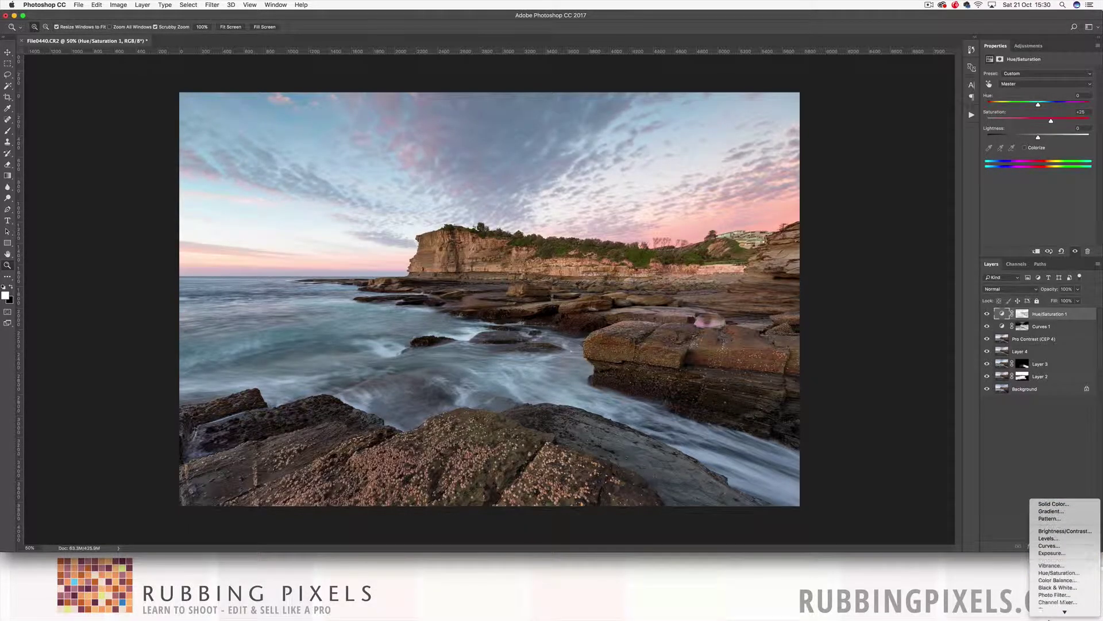
{"action": "left_click", "coordinate": [1050, 517]}
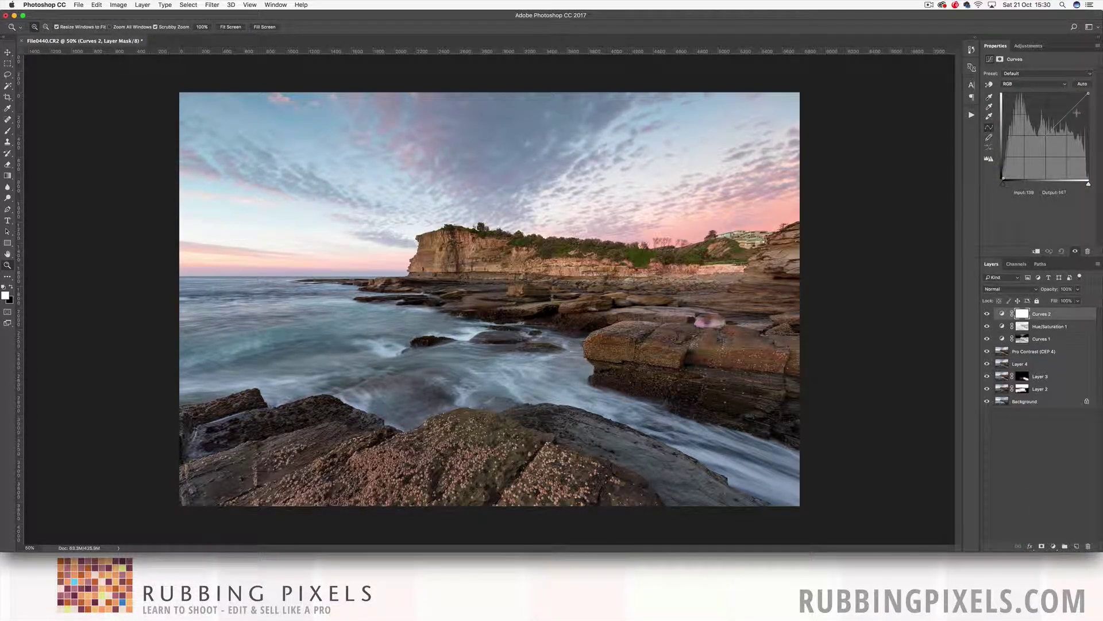
{"action": "left_click_drag", "start_coordinate": [1067, 113], "coordinate": [1067, 112]}
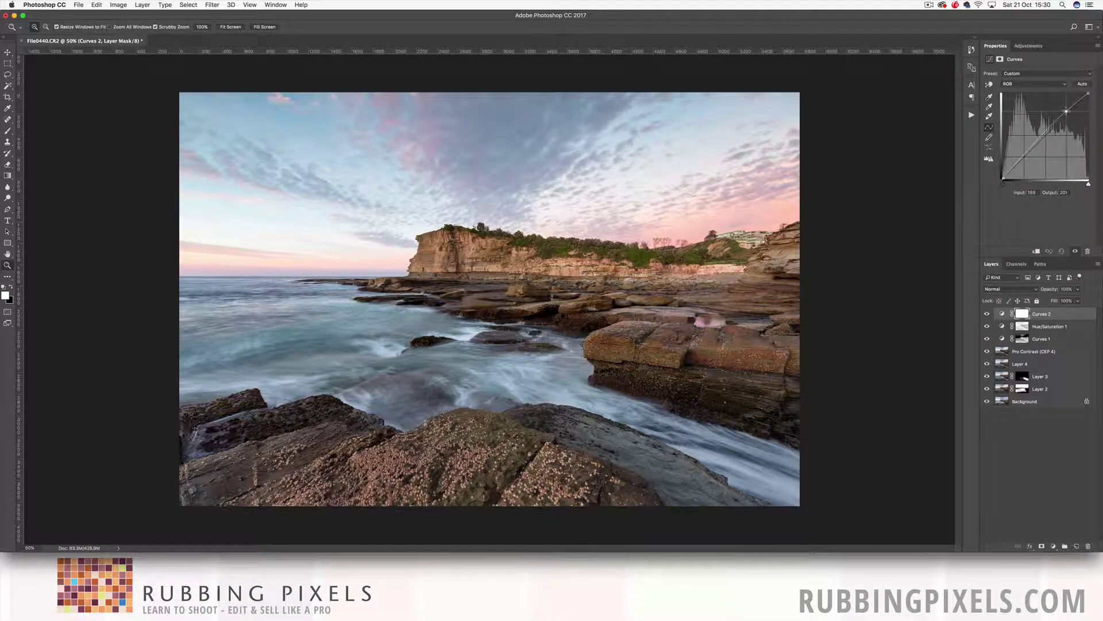
{"action": "left_click_drag", "start_coordinate": [1066, 111], "coordinate": [1064, 108]}
{"action": "left_click", "coordinate": [1023, 154]}
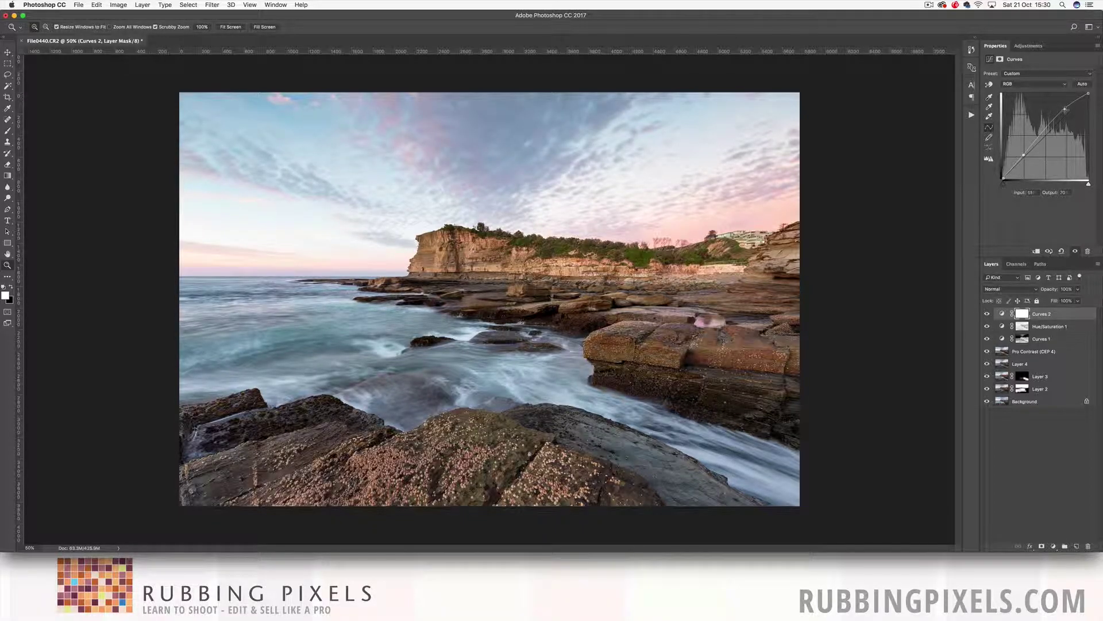
{"action": "left_click_drag", "start_coordinate": [1065, 108], "coordinate": [1059, 107]}
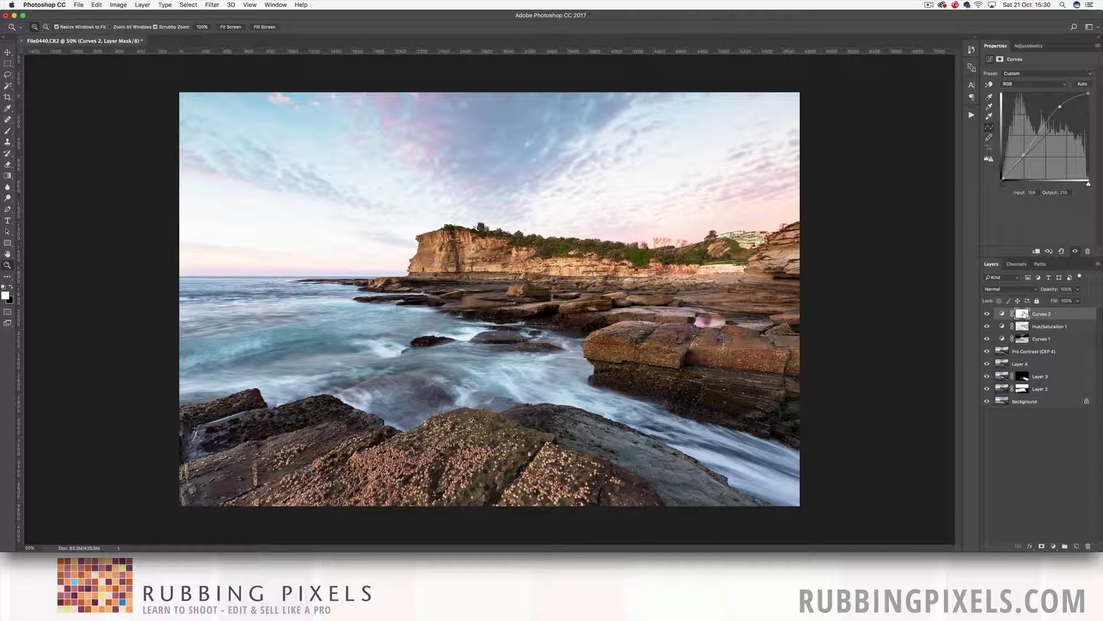
{"action": "key", "text": "super+i"}
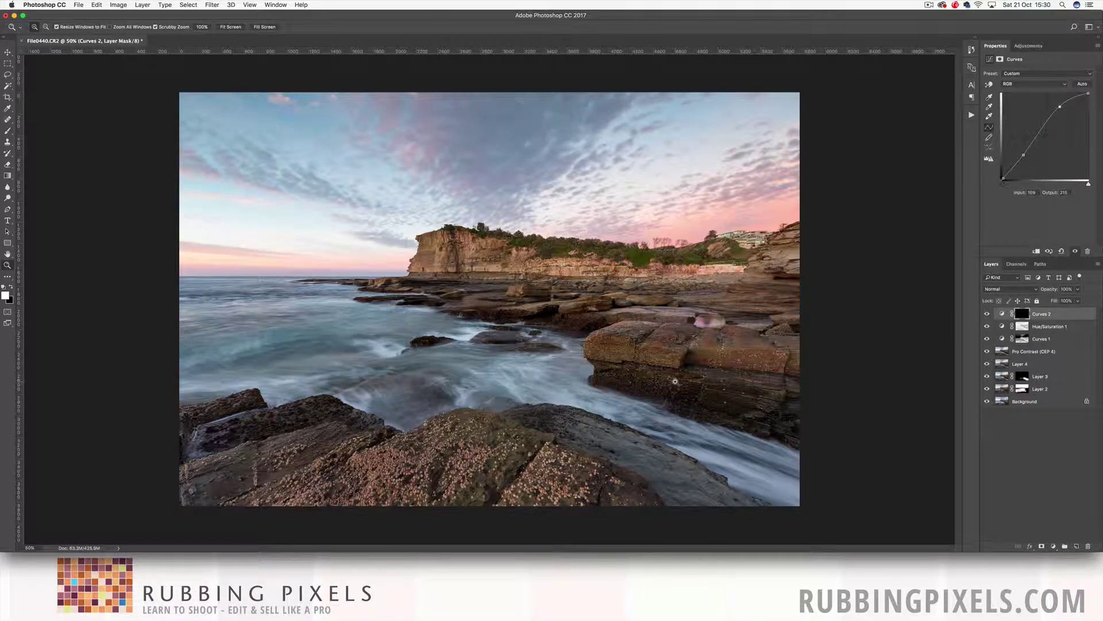
Switch to a slightly smaller brush at about 83% opacity
{"action": "key", "text": "b"}
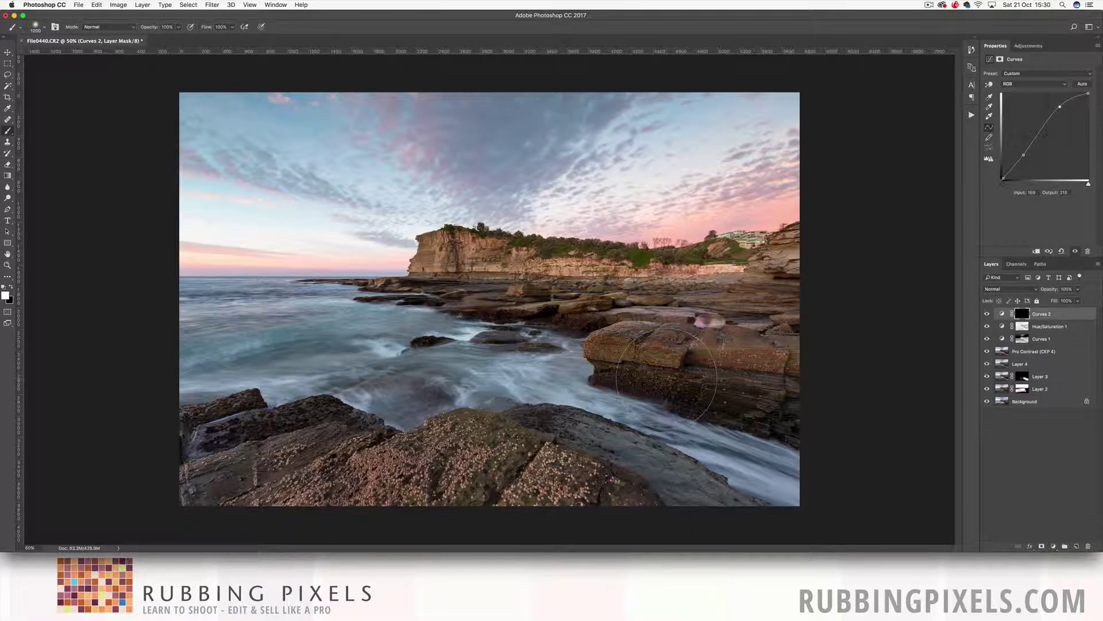
{"action": "key", "text": "bracketleft"}
{"action": "left_click", "coordinate": [179, 27]}
{"action": "left_click_drag", "start_coordinate": [179, 39], "coordinate": [172, 40]}
Paint the Curves 2 brightening onto the lower-right and foreground rocks
{"action": "left_click_drag", "start_coordinate": [661, 356], "coordinate": [810, 362]}
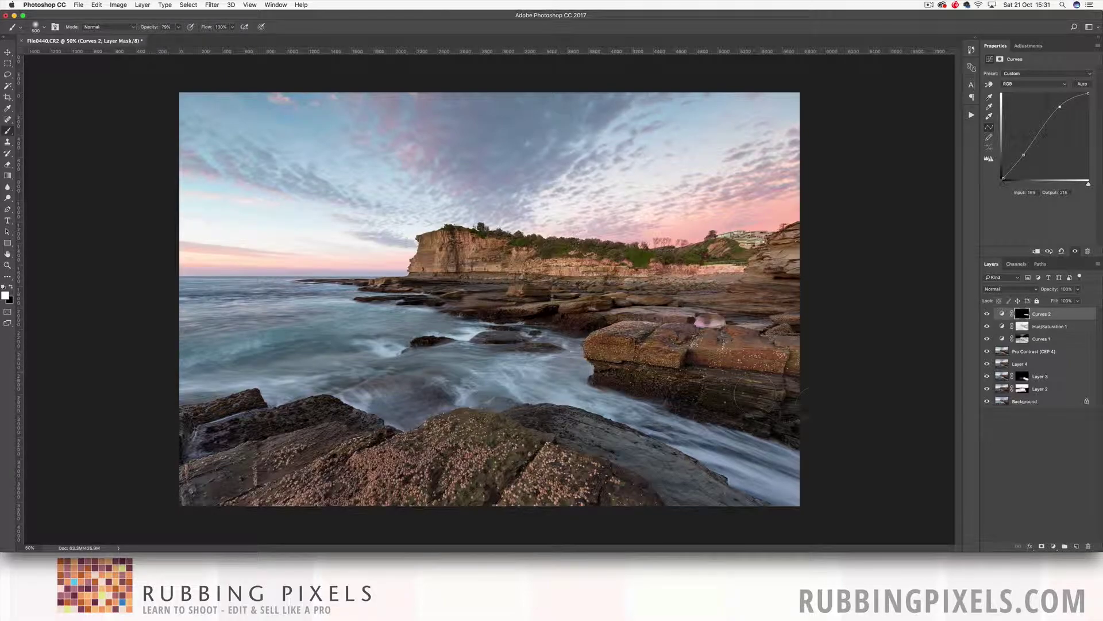
{"action": "mouse_move", "coordinate": [526, 420]}
{"action": "left_mouse_down"}
{"action": "mouse_move", "coordinate": [450, 419]}
{"action": "mouse_move", "coordinate": [322, 495]}
{"action": "mouse_move", "coordinate": [471, 457]}
{"action": "mouse_move", "coordinate": [457, 491]}
{"action": "left_mouse_up"}
{"action": "mouse_move", "coordinate": [531, 469]}
{"action": "left_mouse_down"}
{"action": "mouse_move", "coordinate": [575, 477]}
{"action": "mouse_move", "coordinate": [580, 431]}
{"action": "mouse_move", "coordinate": [615, 440]}
{"action": "mouse_move", "coordinate": [738, 517]}
{"action": "left_mouse_up"}
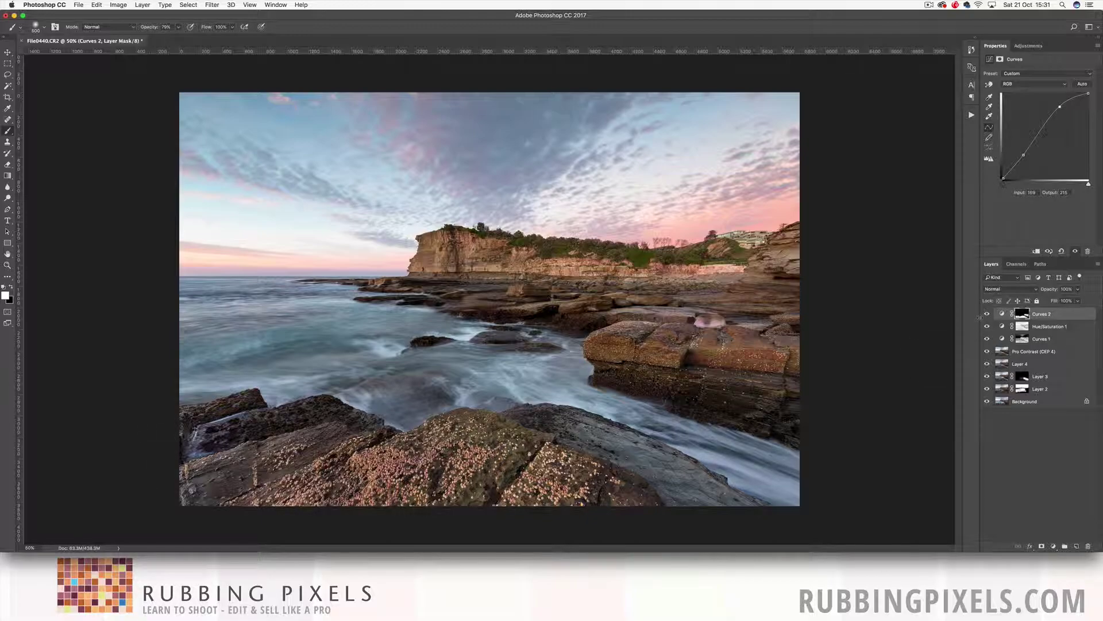
Compare Curves 2 on and off and with its mask disabled, shrinking the brush to 250
{"action": "left_click", "coordinate": [987, 313]}
{"action": "left_click", "coordinate": [987, 314]}
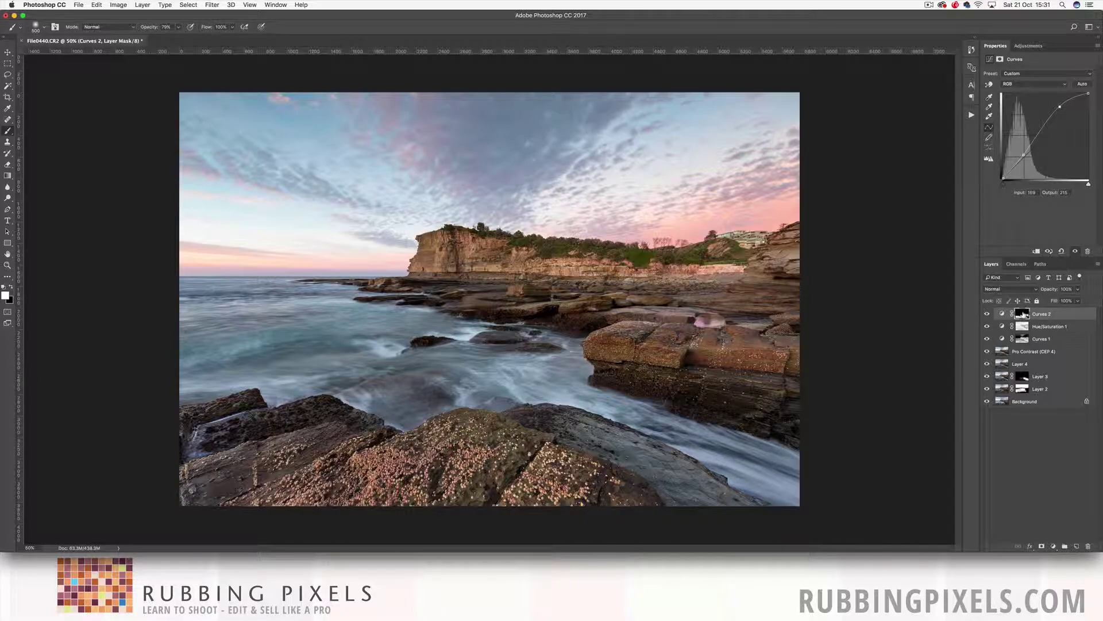
{"action": "left_click", "coordinate": [1023, 313], "text": "shift"}
{"action": "left_click", "coordinate": [1023, 314], "text": "shift"}
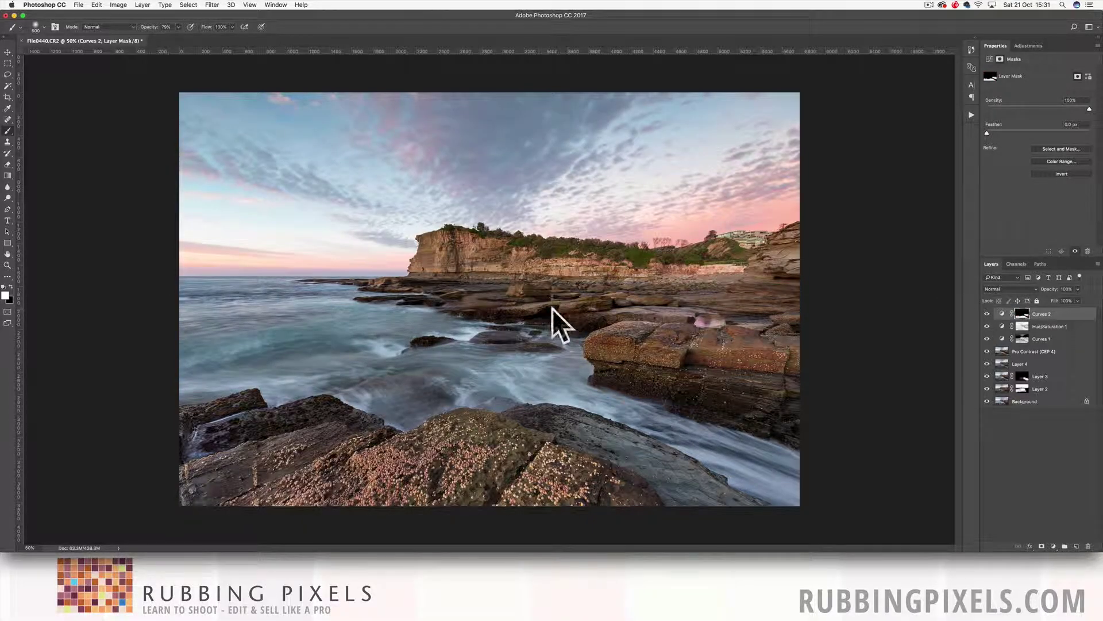
{"action": "key", "text": "bracketleft"}
{"action": "key", "text": "bracketleft"}
{"action": "key", "text": "bracketleft"}
{"action": "key", "text": "bracketleft"}
{"action": "key", "text": "bracketleft"}
{"action": "key", "text": "bracketleft"}
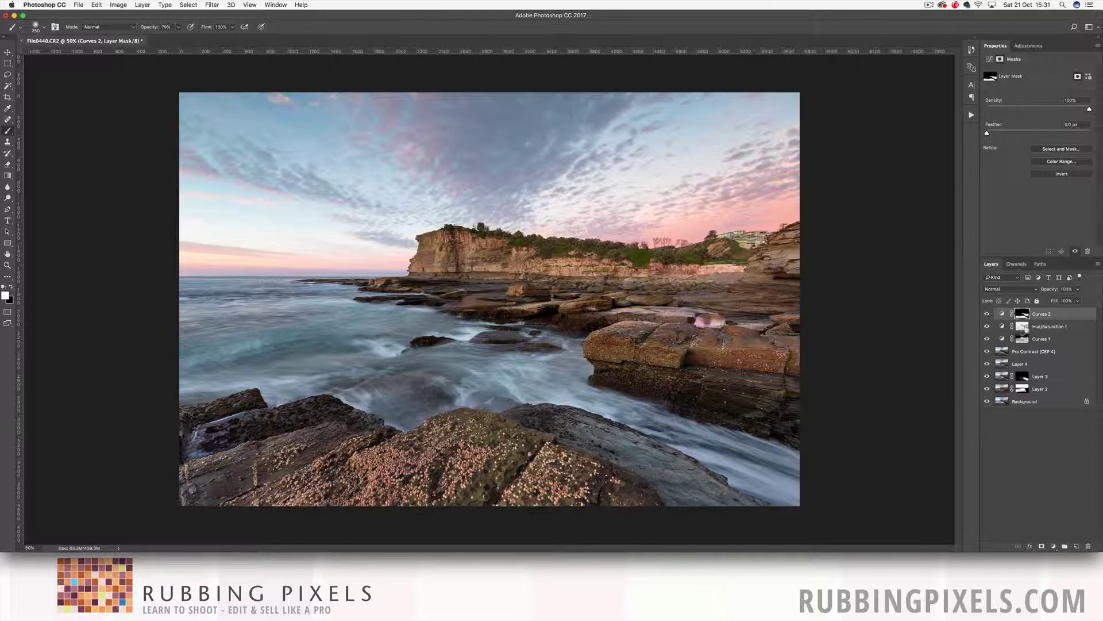
{"action": "left_click", "coordinate": [1025, 315], "text": "shift"}
{"action": "left_click", "coordinate": [1025, 315], "text": "shift"}
{"action": "left_click", "coordinate": [1024, 315], "text": "shift"}
{"action": "left_click", "coordinate": [1025, 315], "text": "shift"}
{"action": "left_click", "coordinate": [1024, 315], "text": "shift"}
{"action": "left_click", "coordinate": [1025, 315], "text": "shift"}
Lower the brush opacity slightly and enlarge the brush to 700
{"action": "left_click", "coordinate": [178, 27]}
{"action": "left_click_drag", "start_coordinate": [182, 38], "coordinate": [164, 41]}
{"action": "key", "text": "bracketright"}
{"action": "key", "text": "bracketright"}
{"action": "key", "text": "bracketright"}
{"action": "key", "text": "bracketright"}
{"action": "key", "text": "bracketright"}
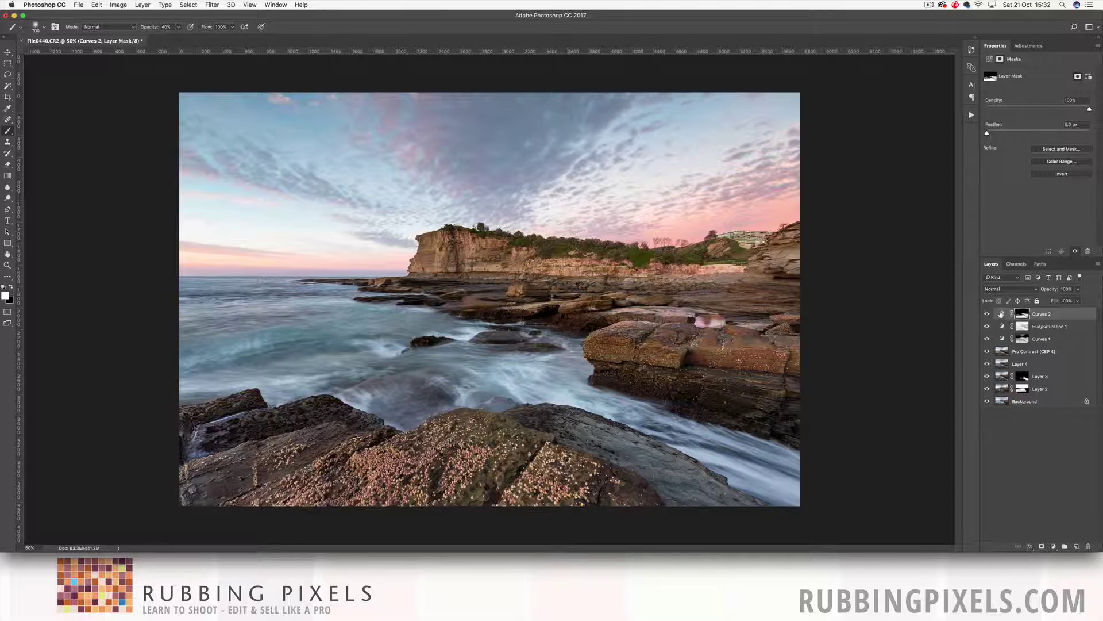
Add a Curves 3 S-curve, brightening highlights and darkening shadows for contrast
{"action": "left_click", "coordinate": [1053, 546]}
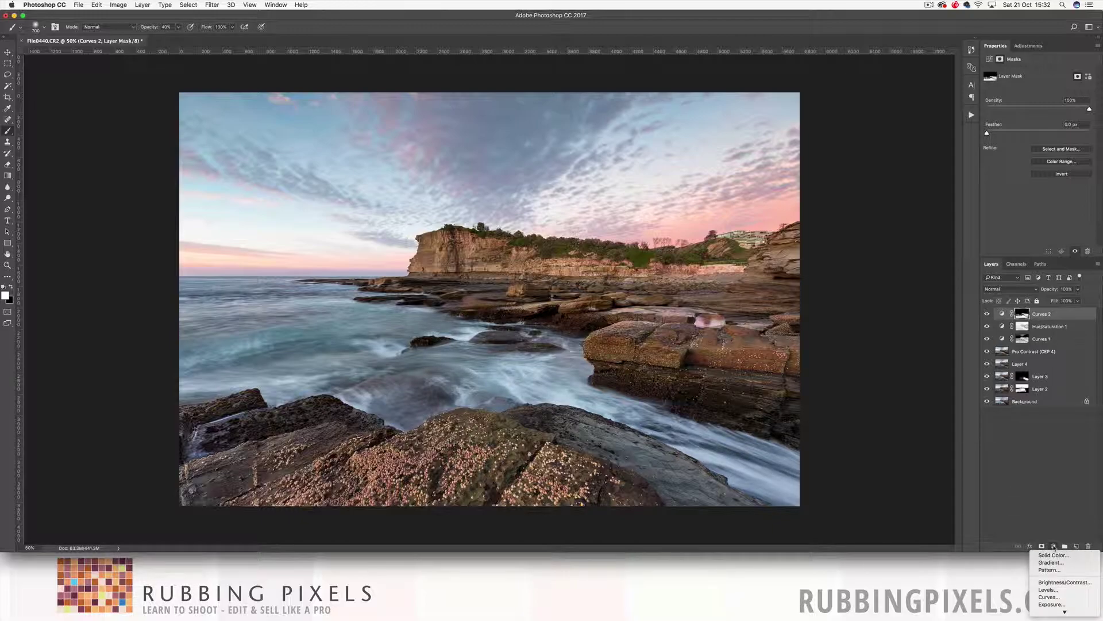
{"action": "left_click", "coordinate": [1049, 597]}
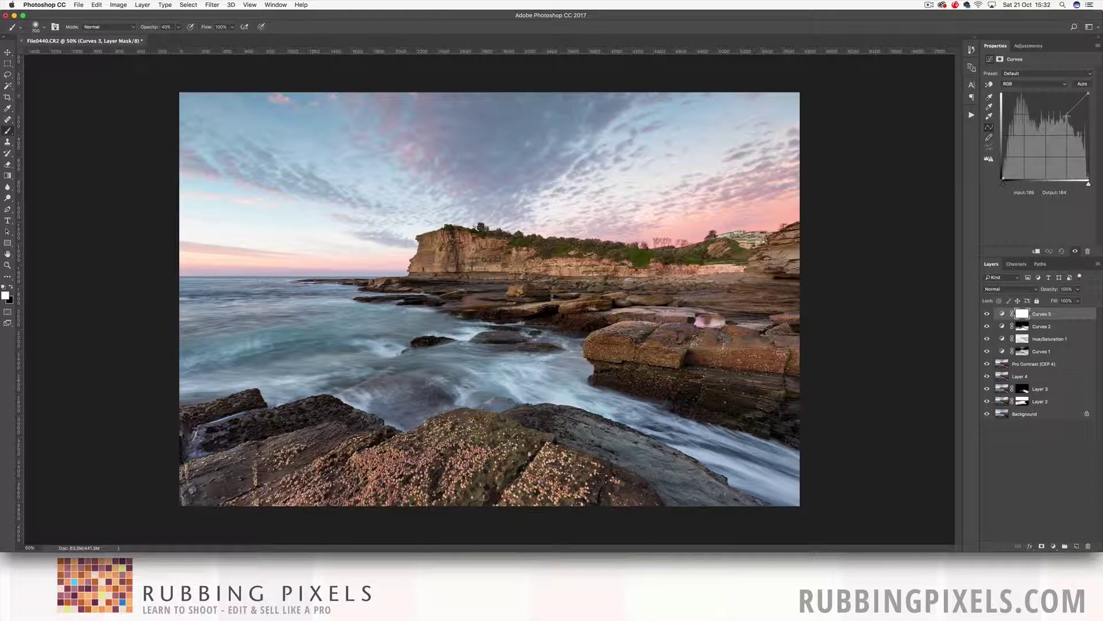
{"action": "left_click_drag", "start_coordinate": [1066, 116], "coordinate": [1064, 110]}
{"action": "left_click_drag", "start_coordinate": [1024, 153], "coordinate": [1027, 154]}
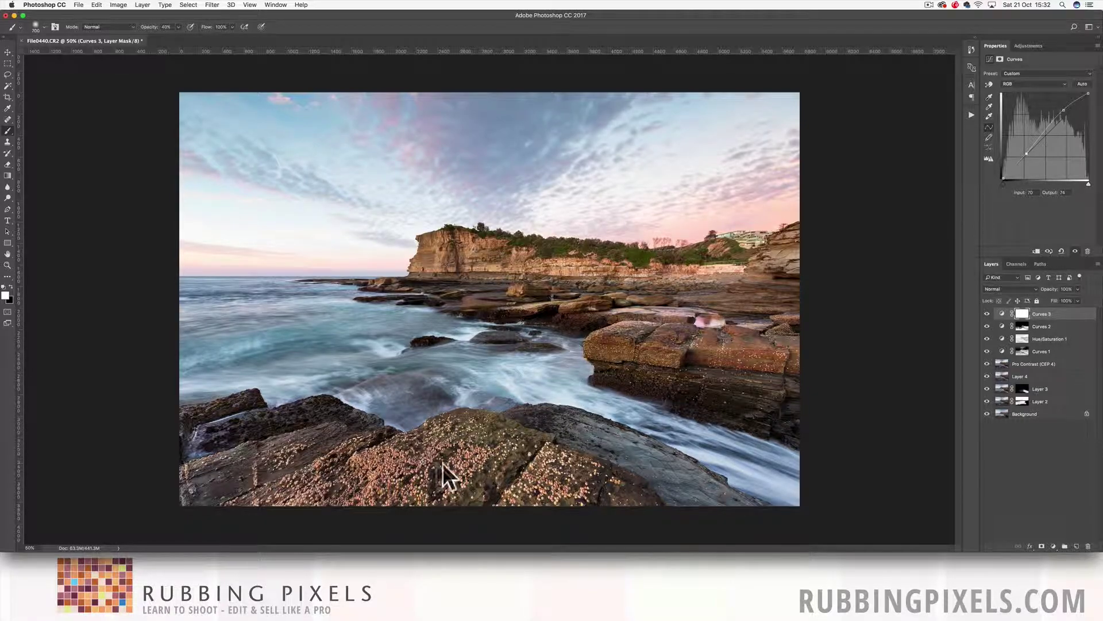
{"action": "left_click", "coordinate": [987, 313]}
{"action": "left_click", "coordinate": [987, 314]}
Invert the Curves 3 mask to black and set brush opacity to 71%
{"action": "left_click", "coordinate": [1023, 313]}
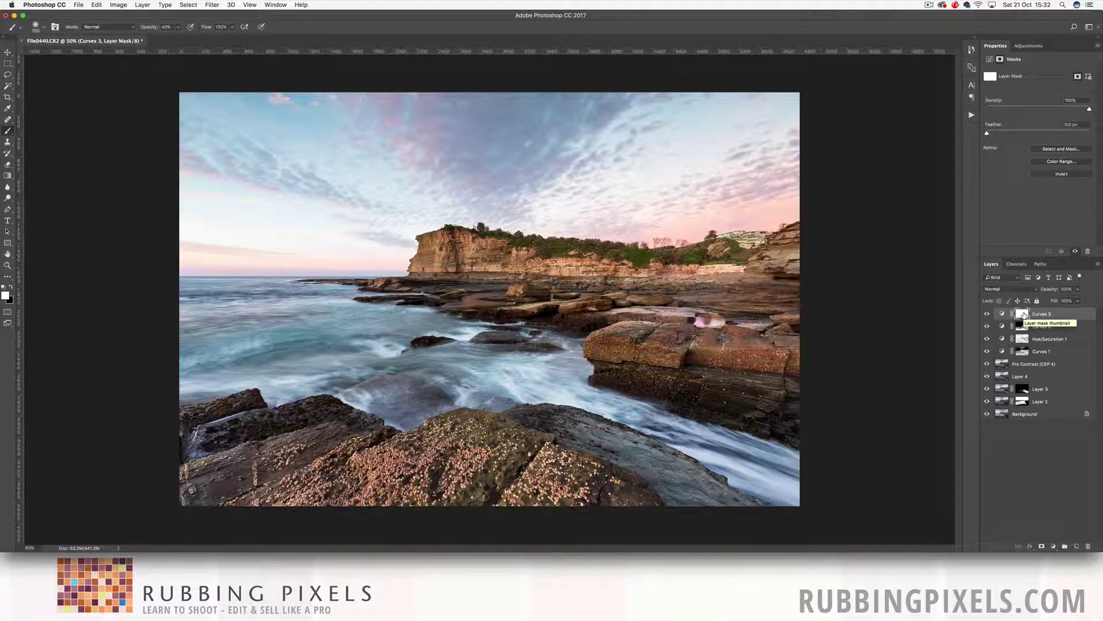
{"action": "key", "text": "super+i"}
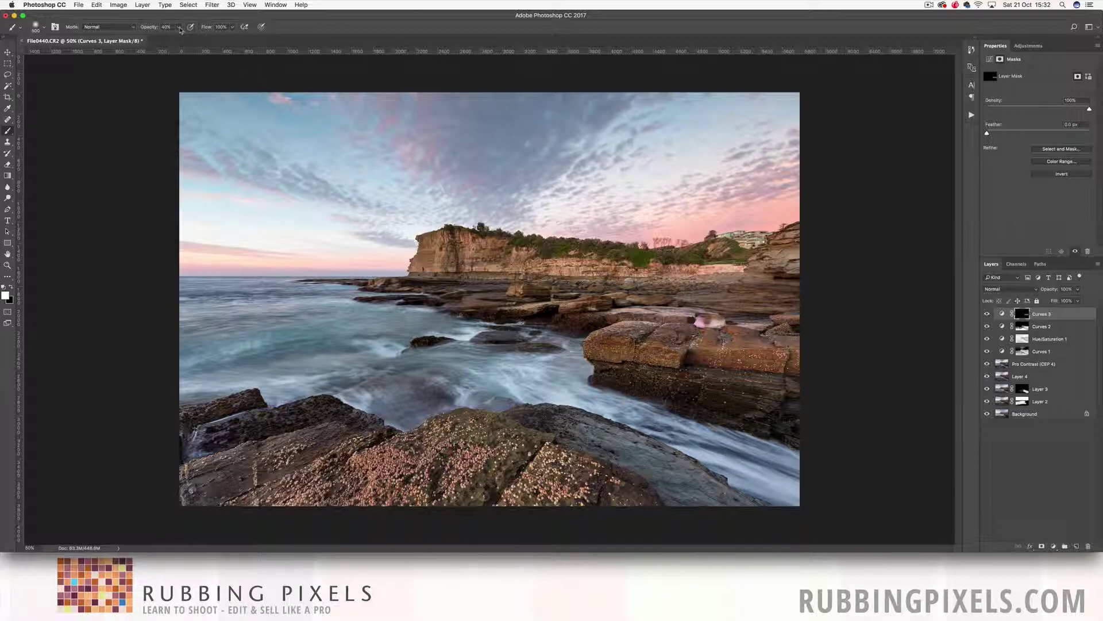
{"action": "left_click", "coordinate": [178, 27]}
{"action": "left_click_drag", "start_coordinate": [178, 39], "coordinate": [190, 40]}
{"action": "left_click", "coordinate": [621, 359]}
Paint the Curves 3 contrast onto the foreground rock and compare with the mask disabled
{"action": "mouse_move", "coordinate": [403, 454]}
{"action": "left_mouse_down"}
{"action": "mouse_move", "coordinate": [506, 453]}
{"action": "mouse_move", "coordinate": [690, 506]}
{"action": "left_mouse_up"}
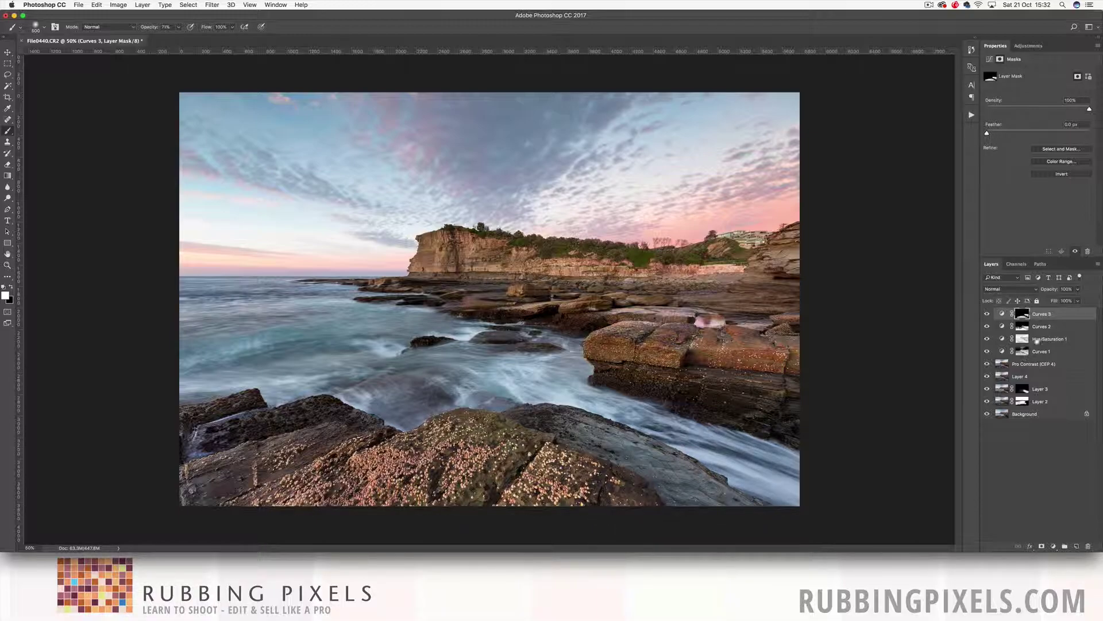
{"action": "left_click", "coordinate": [1022, 314], "text": "shift"}
{"action": "left_click", "coordinate": [1022, 313], "text": "shift"}
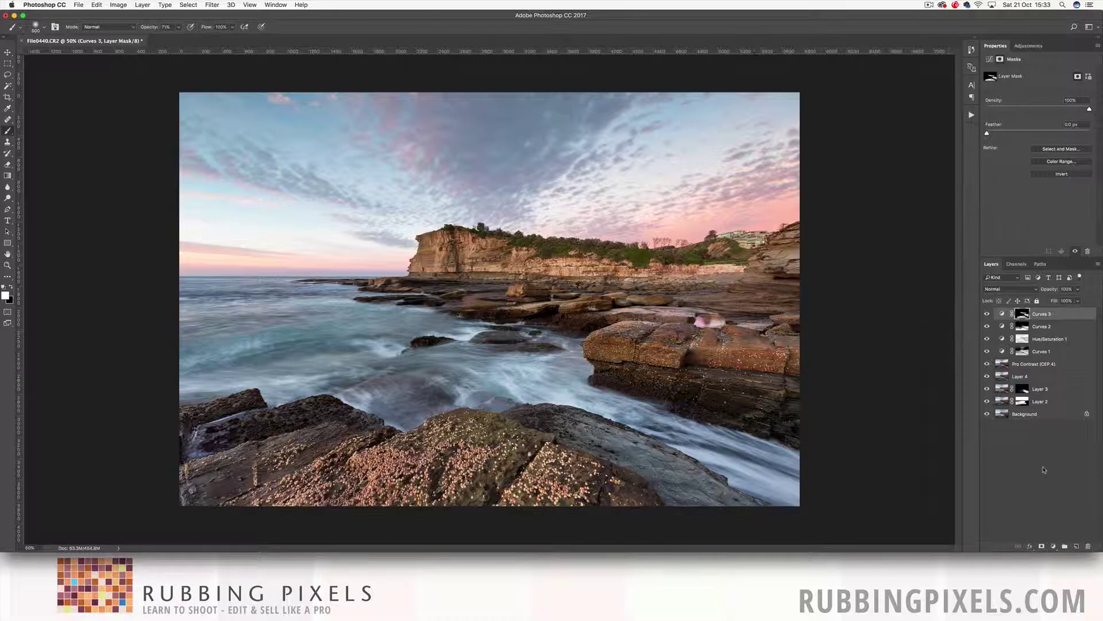
{"action": "left_click", "coordinate": [1053, 546]}
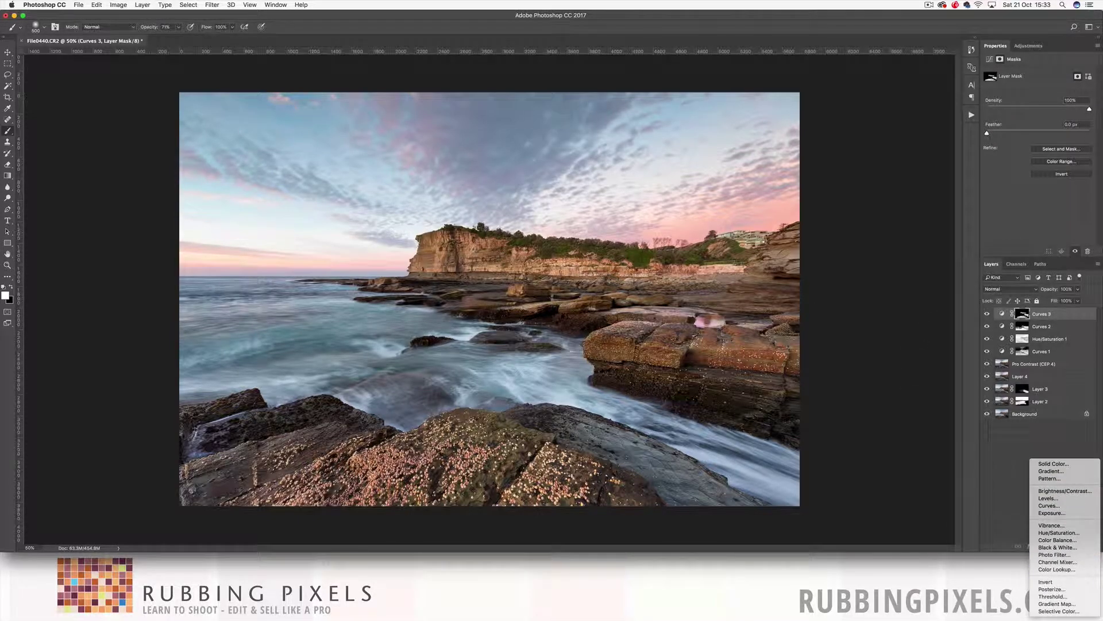
Add a Selective Color layer and reduce Black and Cyan in the Reds
{"action": "left_click", "coordinate": [1058, 610]}
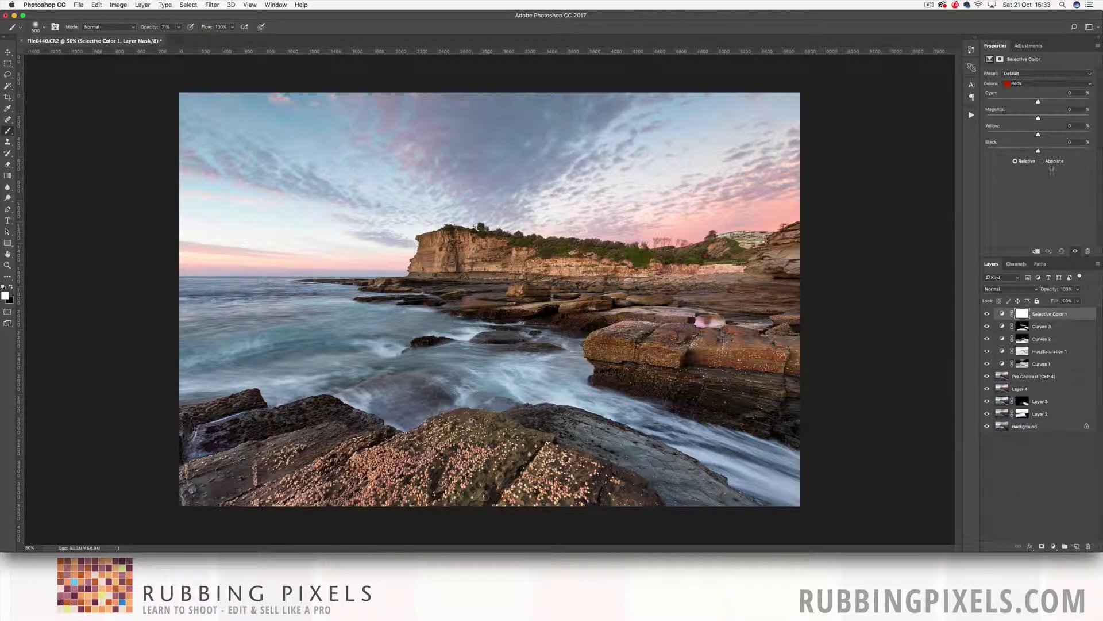
{"action": "mouse_move", "coordinate": [1037, 150]}
{"action": "left_mouse_down"}
{"action": "mouse_move", "coordinate": [990, 152]}
{"action": "mouse_move", "coordinate": [1040, 152]}
{"action": "left_mouse_up"}
{"action": "left_click_drag", "start_coordinate": [1038, 102], "coordinate": [1033, 106]}
Set the Yellows' Black near +4 and reduce their Cyan slightly
{"action": "left_click", "coordinate": [1023, 84]}
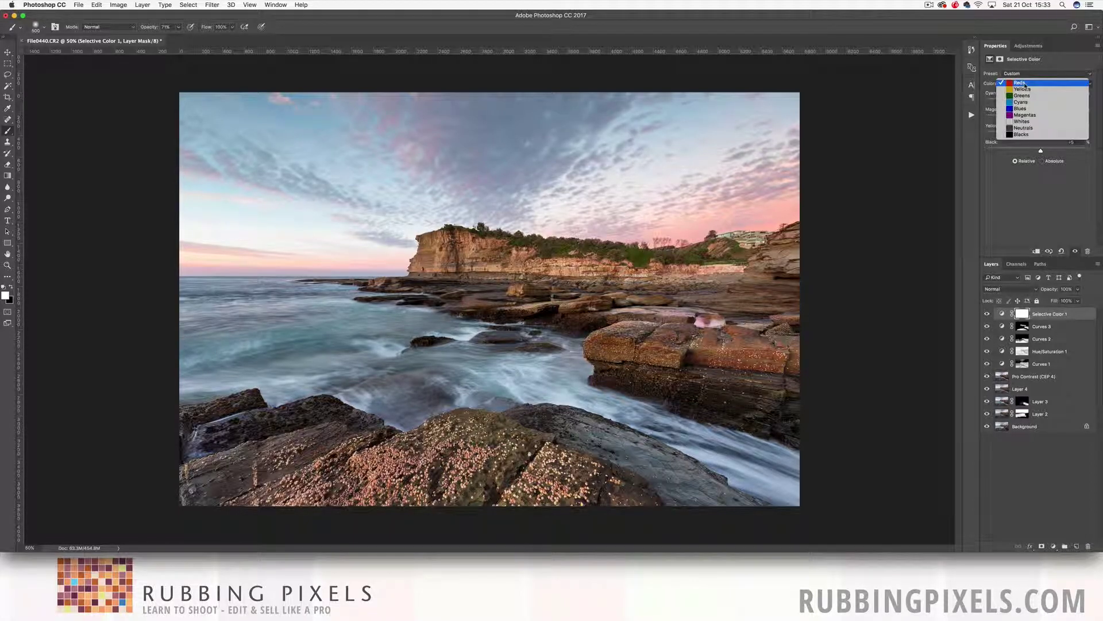
{"action": "left_click", "coordinate": [1023, 90]}
{"action": "left_click_drag", "start_coordinate": [1039, 151], "coordinate": [1091, 151]}
{"action": "left_click_drag", "start_coordinate": [975, 154], "coordinate": [1041, 151]}
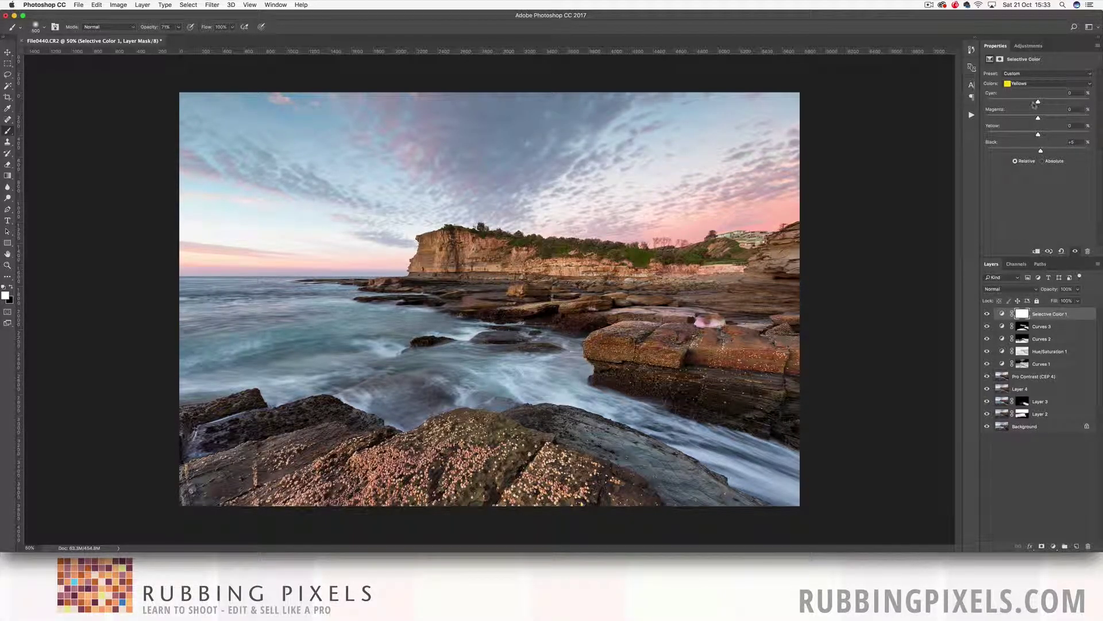
{"action": "left_click", "coordinate": [1023, 84]}
{"action": "left_click", "coordinate": [1023, 85]}
{"action": "left_click_drag", "start_coordinate": [1039, 104], "coordinate": [1035, 104]}
Add a little Black to the Whites range
{"action": "left_click", "coordinate": [1023, 86]}
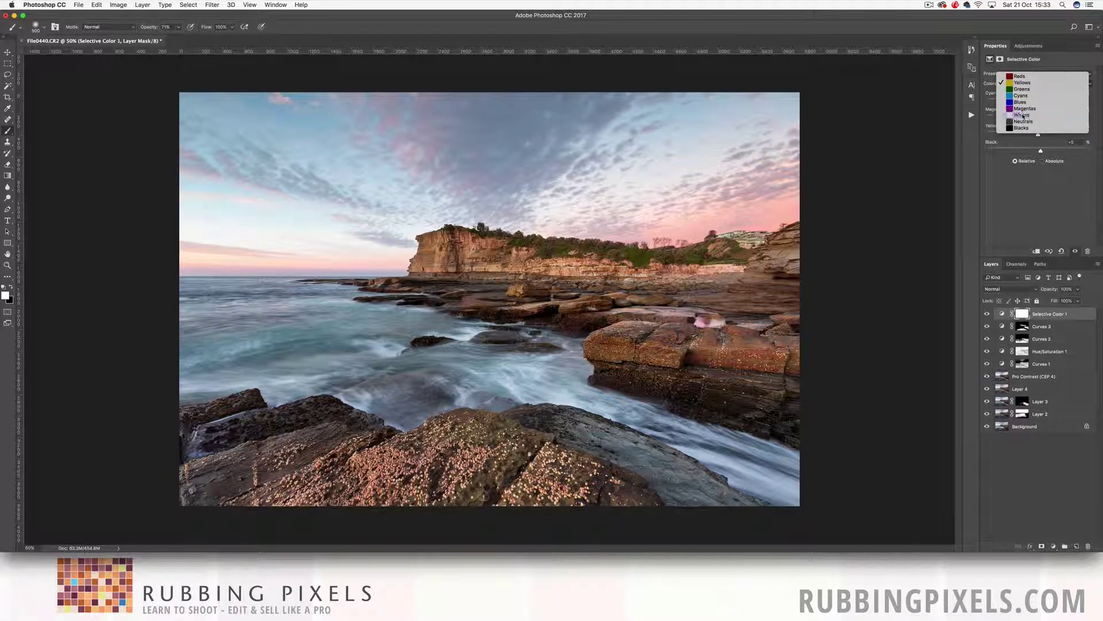
{"action": "left_click", "coordinate": [1028, 116]}
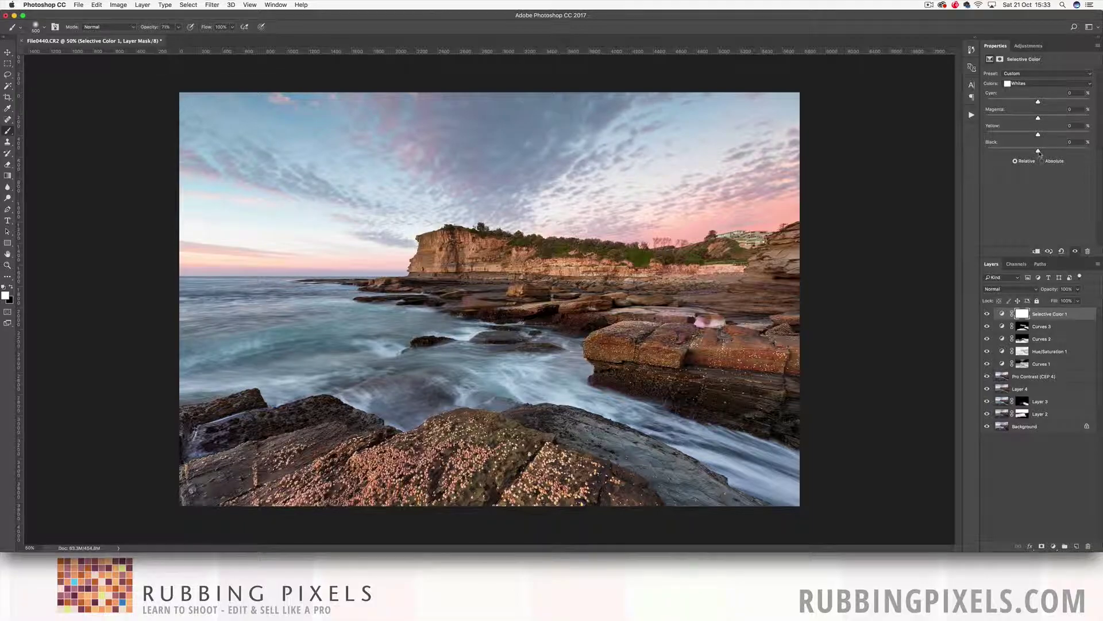
{"action": "left_click_drag", "start_coordinate": [1038, 153], "coordinate": [1042, 152]}
{"action": "mouse_move", "coordinate": [1027, 152]}
{"action": "left_mouse_down"}
{"action": "mouse_move", "coordinate": [1053, 153]}
{"action": "mouse_move", "coordinate": [1039, 152]}
{"action": "left_mouse_up"}
Move through the Blues range to Magentas and adjust the Magentas' Black slider
{"action": "left_click", "coordinate": [1025, 87]}
{"action": "left_click", "coordinate": [1026, 69]}
{"action": "left_click", "coordinate": [1025, 84]}
{"action": "left_click", "coordinate": [1021, 91]}
{"action": "mouse_move", "coordinate": [1038, 151]}
{"action": "left_mouse_down"}
{"action": "mouse_move", "coordinate": [1061, 152]}
{"action": "mouse_move", "coordinate": [1043, 151]}
{"action": "left_mouse_up"}
Add a Selective Color 2 layer with Whites Black raised to +27
{"action": "left_click", "coordinate": [1053, 546]}
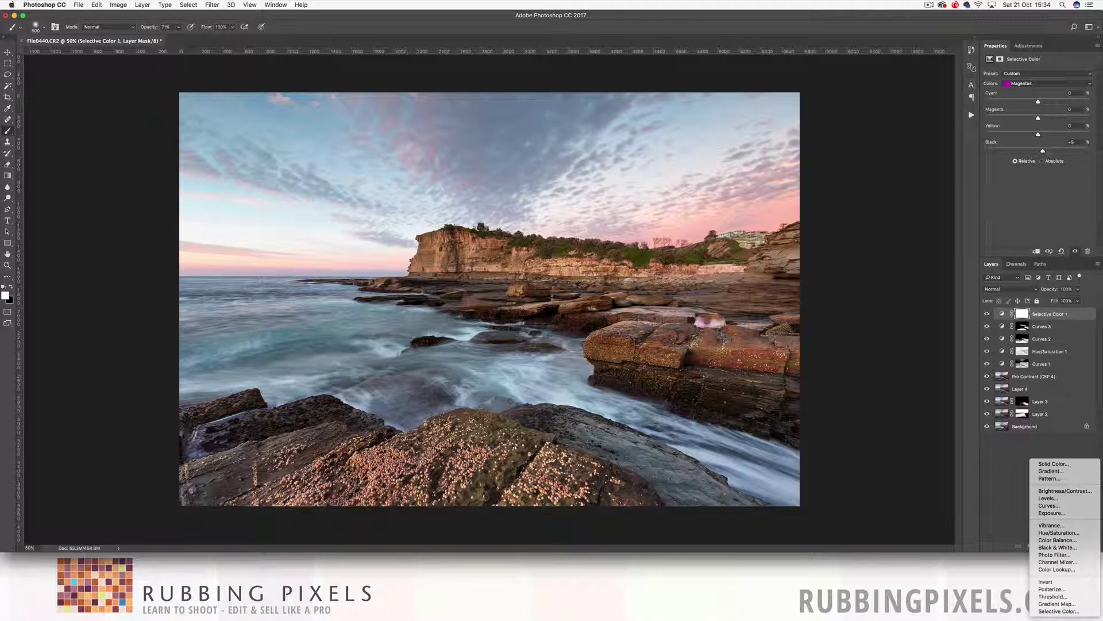
{"action": "left_click", "coordinate": [1054, 610]}
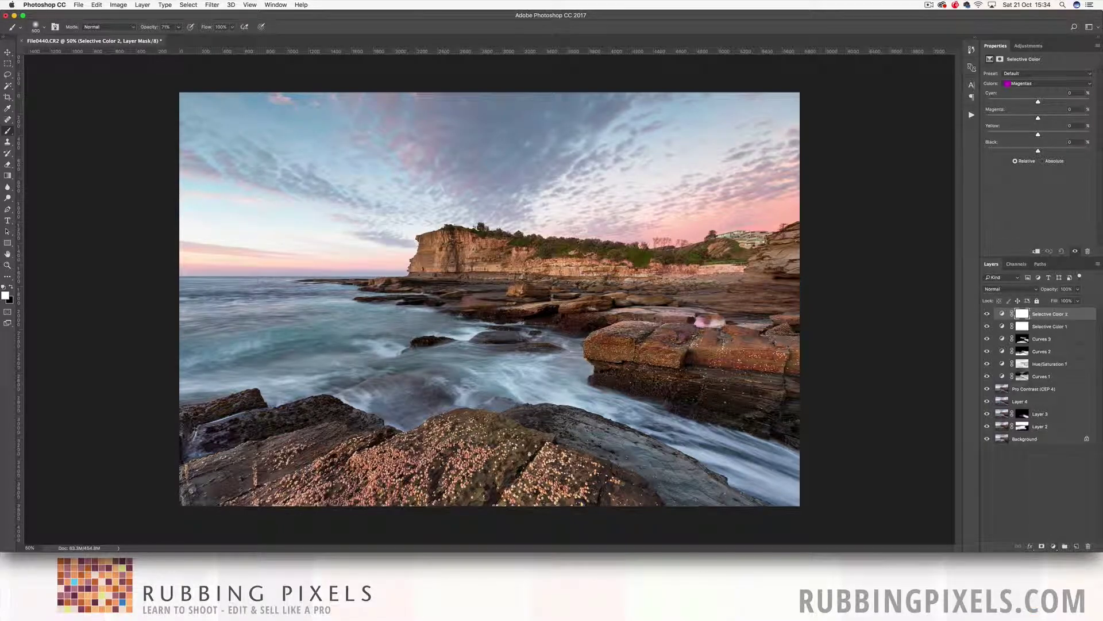
{"action": "left_click", "coordinate": [1023, 84]}
{"action": "left_click", "coordinate": [1022, 89]}
{"action": "left_click_drag", "start_coordinate": [1037, 151], "coordinate": [1053, 153]}
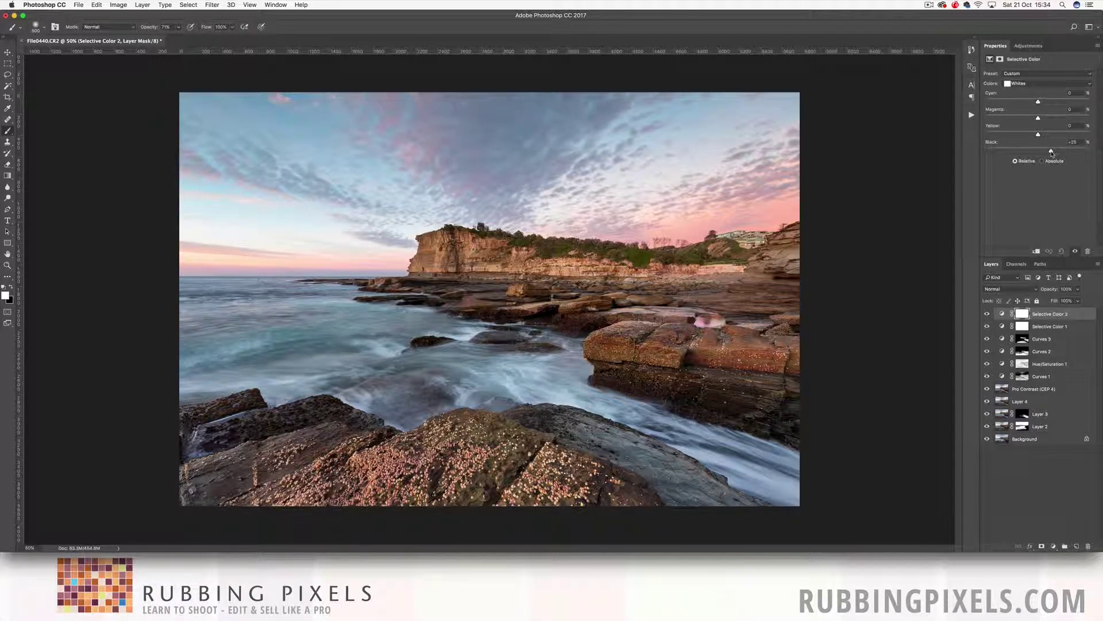
Invert its mask and paint it back over the sky with a 1000px brush
{"action": "left_click", "coordinate": [1023, 315]}
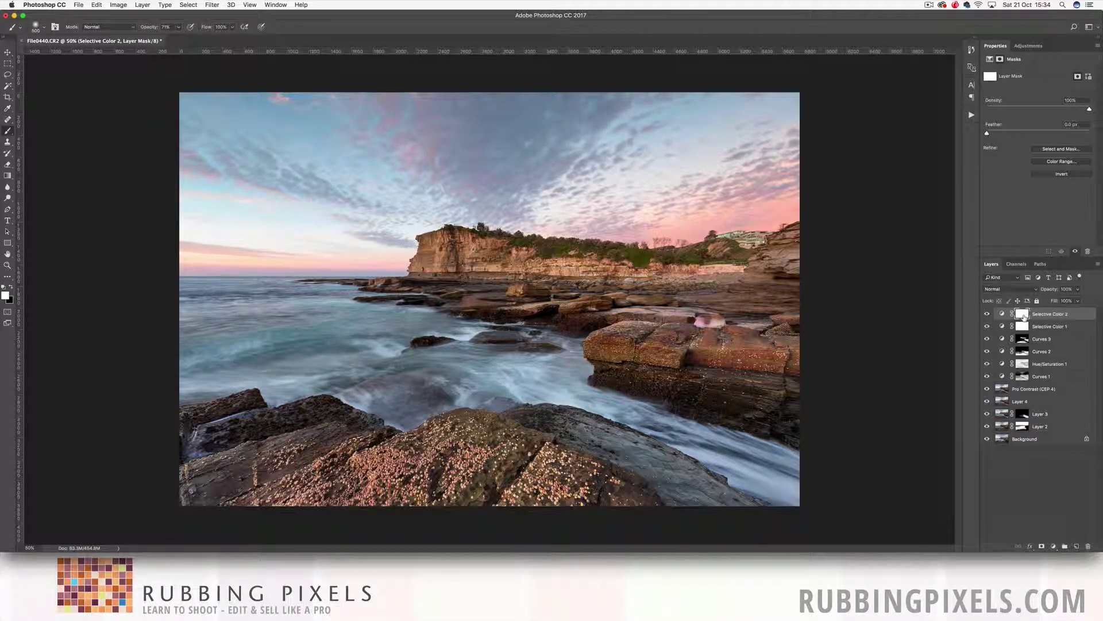
{"action": "key", "text": "super+i"}
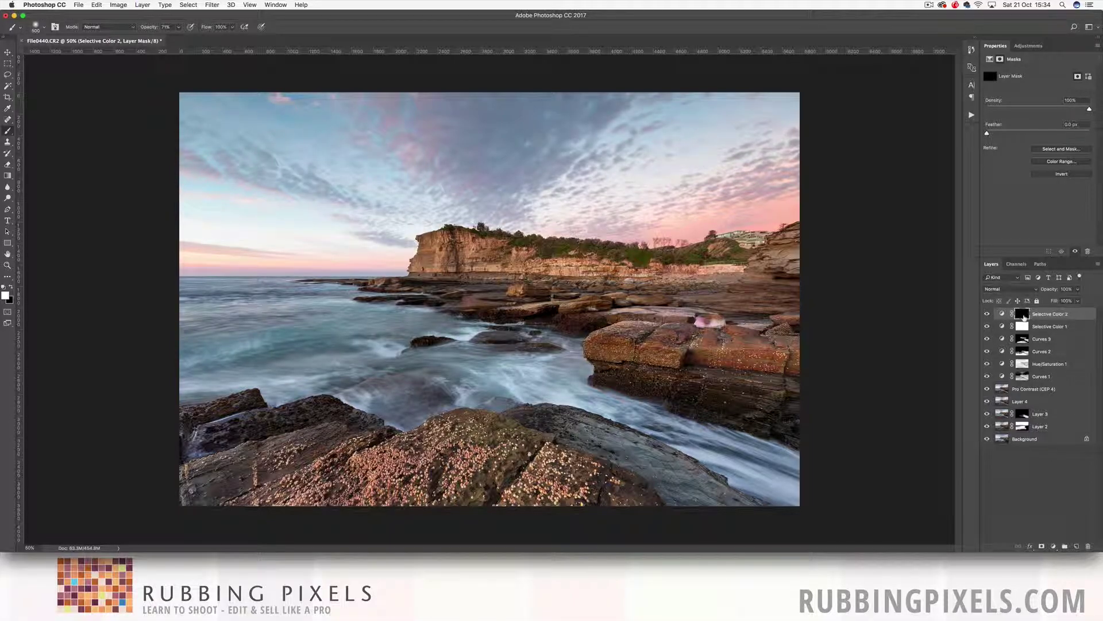
{"action": "key", "text": "bracketright"}
{"action": "key", "text": "bracketright"}
{"action": "key", "text": "bracketright"}
{"action": "key", "text": "bracketright"}
{"action": "key", "text": "bracketright"}
{"action": "mouse_move", "coordinate": [709, 167]}
{"action": "left_mouse_down"}
{"action": "mouse_move", "coordinate": [584, 191]}
{"action": "mouse_move", "coordinate": [549, 186]}
{"action": "mouse_move", "coordinate": [327, 230]}
{"action": "mouse_move", "coordinate": [206, 226]}
{"action": "left_mouse_up"}
{"action": "mouse_move", "coordinate": [259, 189]}
{"action": "left_mouse_down"}
{"action": "mouse_move", "coordinate": [270, 229]}
{"action": "mouse_move", "coordinate": [303, 234]}
{"action": "mouse_move", "coordinate": [563, 198]}
{"action": "left_mouse_up"}
Stamp all visible layers into a new Layer 5 and apply Unsharp Mask to it
{"action": "key", "text": "super+alt+shift+e"}
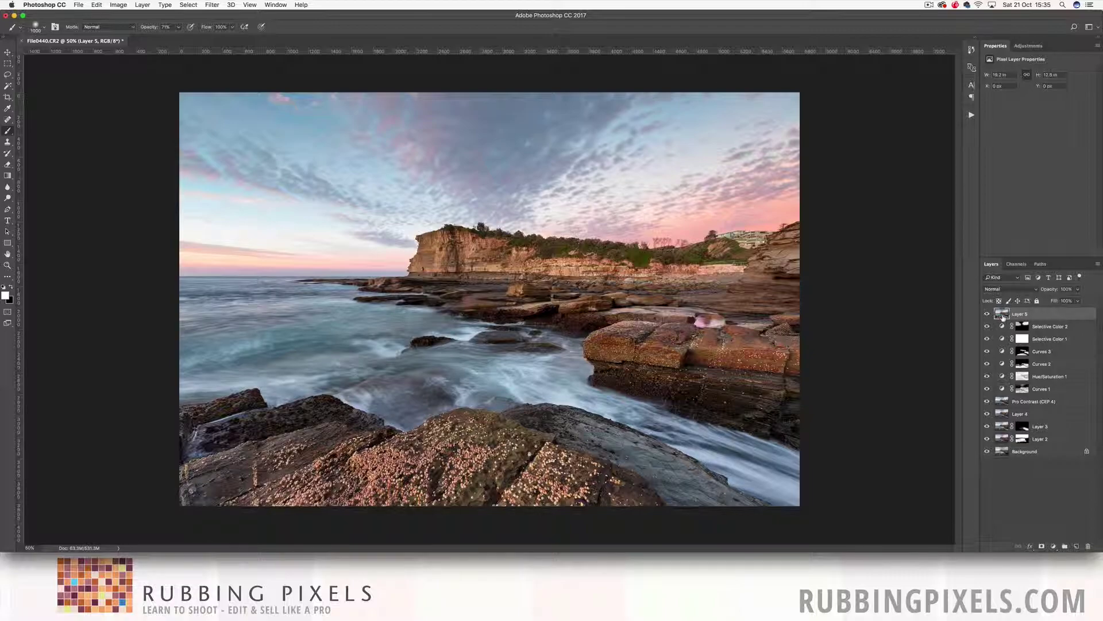
{"action": "left_click", "coordinate": [212, 5]}
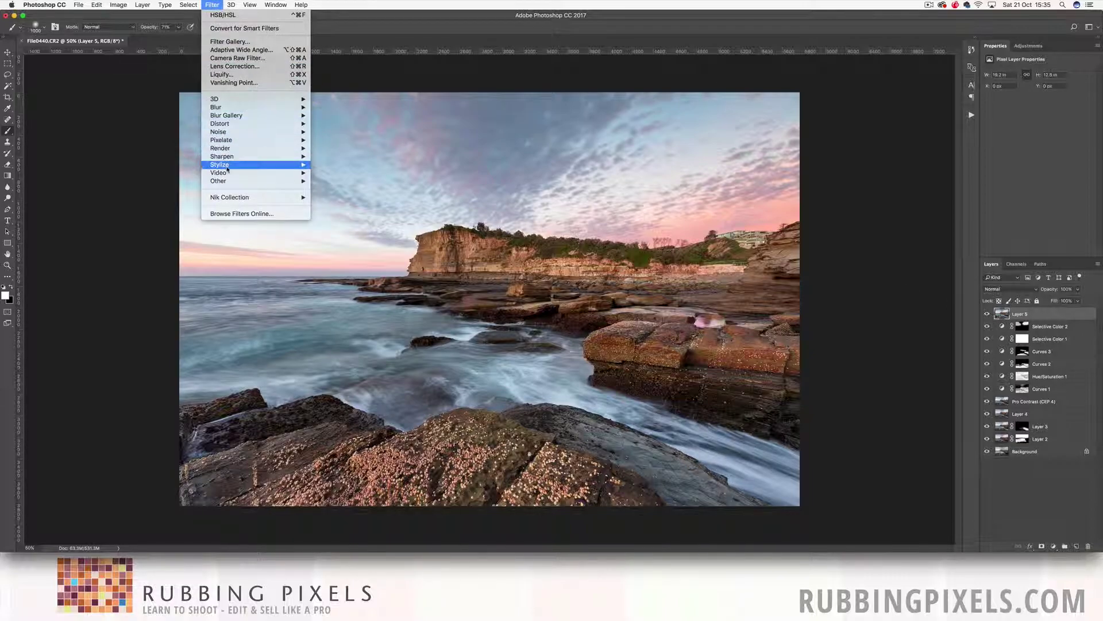
{"action": "mouse_move", "coordinate": [230, 157]}
{"action": "left_click", "coordinate": [349, 198]}
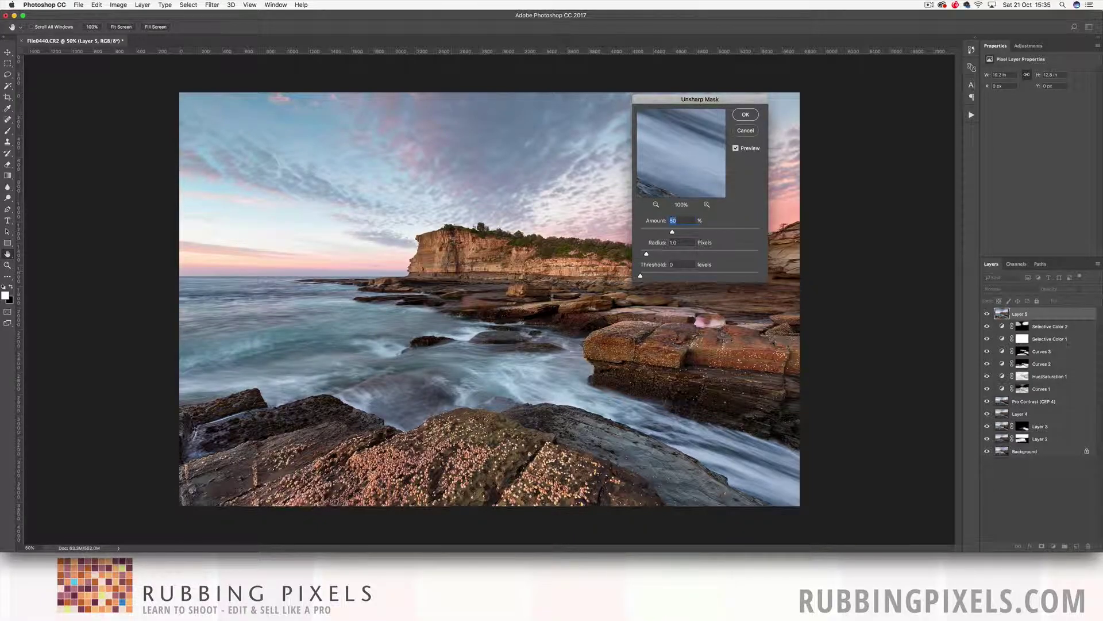
Preview the sharpening on the cliff and set Unsharp Mask to amount 25, radius 4.8
{"action": "left_click", "coordinate": [452, 242]}
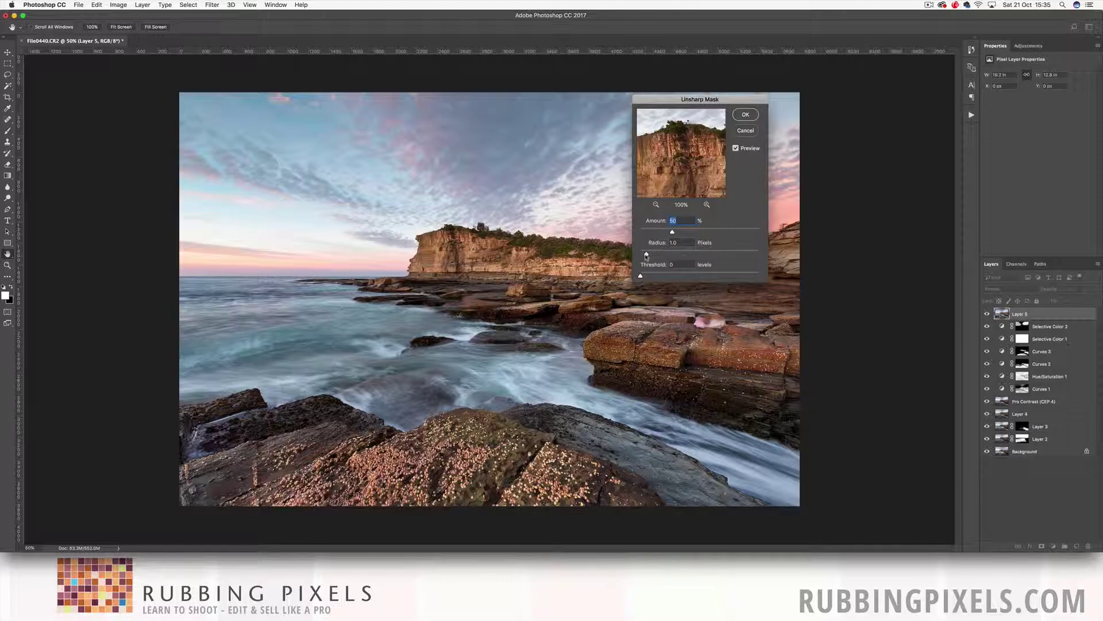
{"action": "left_click_drag", "start_coordinate": [646, 255], "coordinate": [657, 234]}
{"action": "left_click", "coordinate": [671, 255]}
{"action": "left_click_drag", "start_coordinate": [676, 100], "coordinate": [637, 99]}
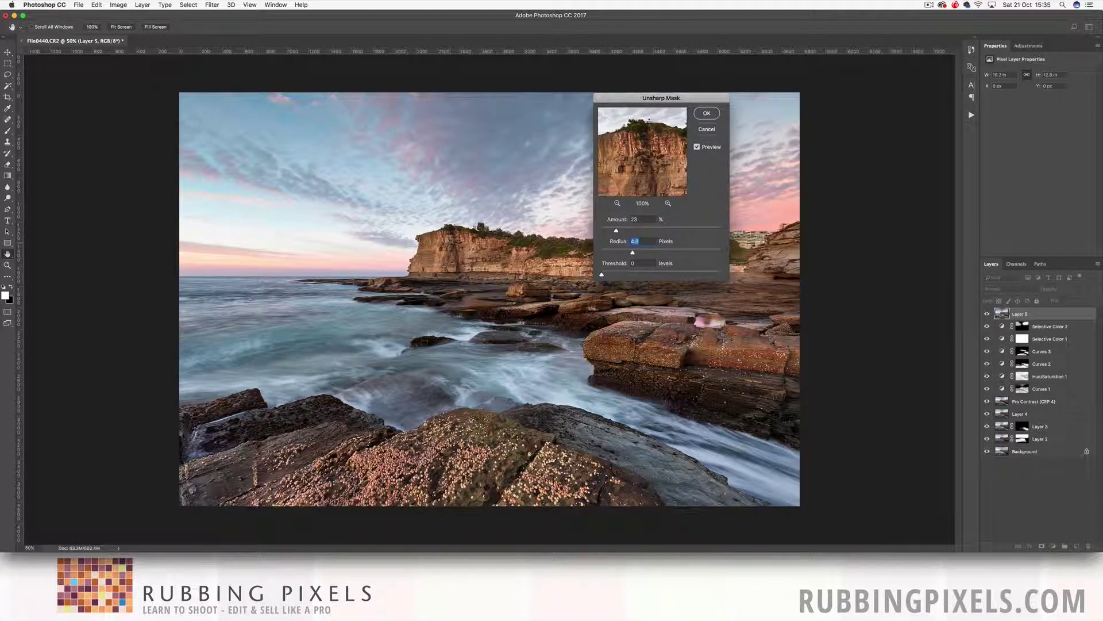
{"action": "left_click", "coordinate": [479, 236]}
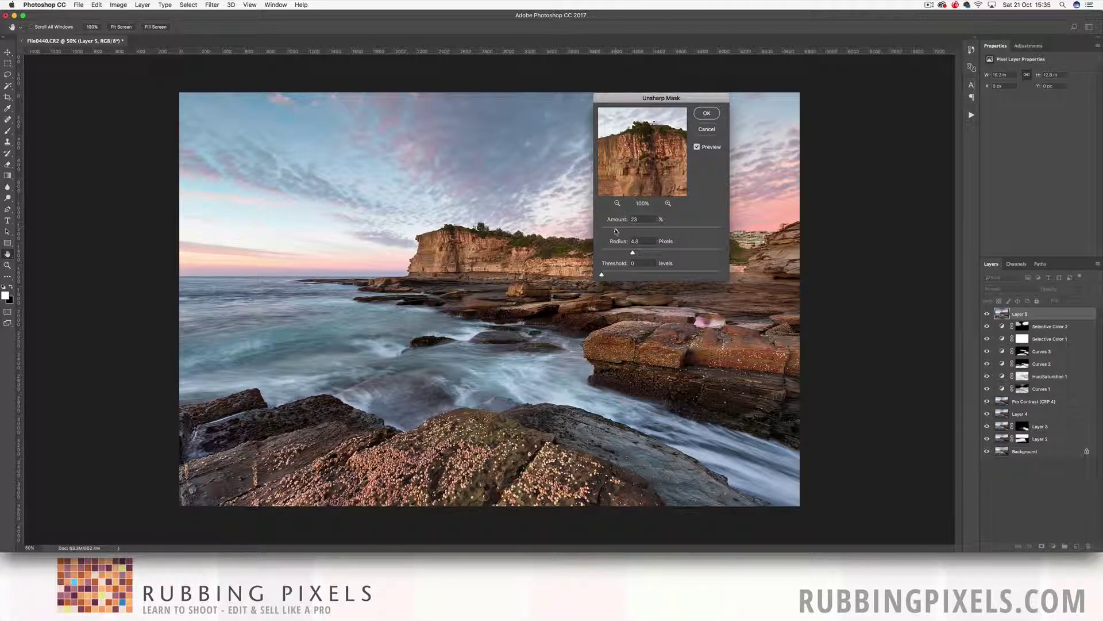
{"action": "left_click_drag", "start_coordinate": [616, 230], "coordinate": [640, 253]}
{"action": "left_click_drag", "start_coordinate": [640, 252], "coordinate": [637, 253]}
{"action": "left_click_drag", "start_coordinate": [620, 232], "coordinate": [633, 254]}
{"action": "left_click", "coordinate": [707, 112]}
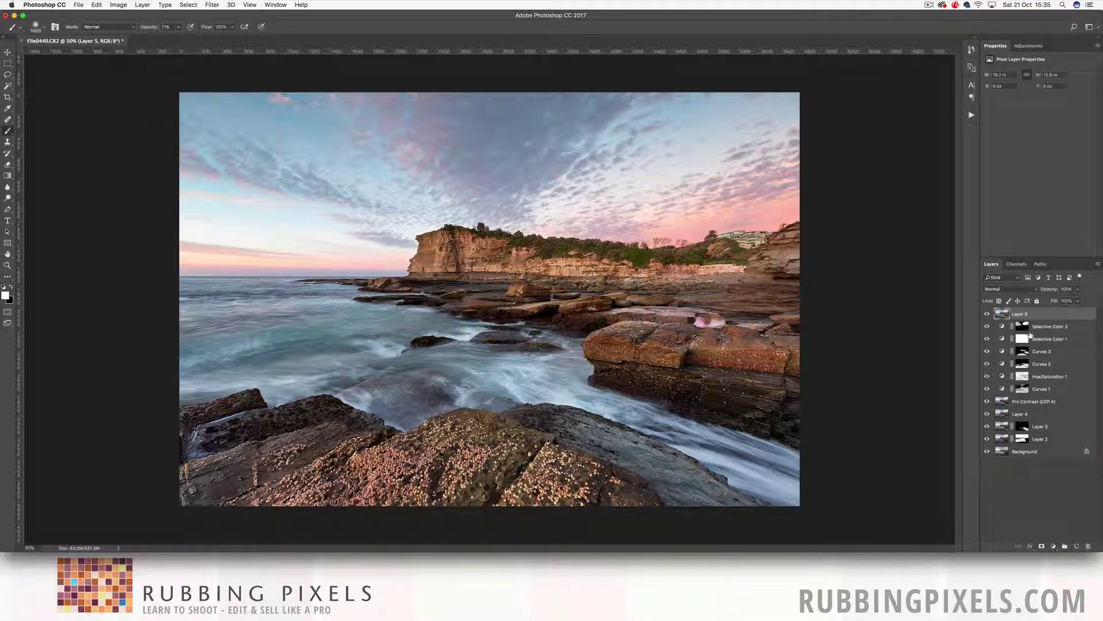
Add a Curves adjustment layer with a lower point raised slightly to brighten the darker tones
{"action": "left_click", "coordinate": [1053, 546]}
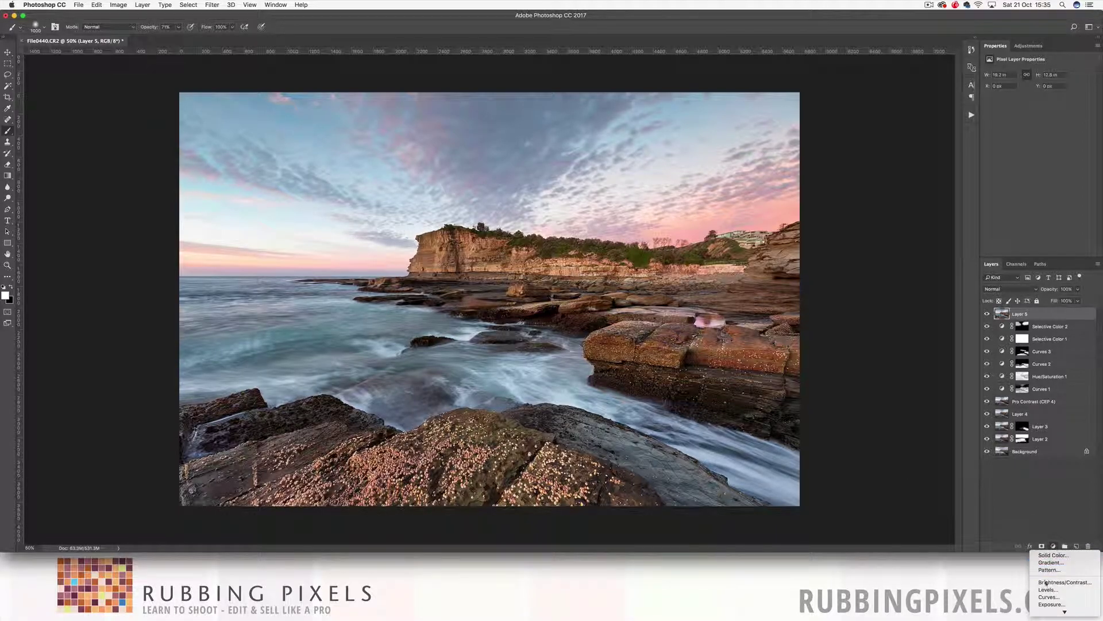
{"action": "left_click", "coordinate": [1050, 598]}
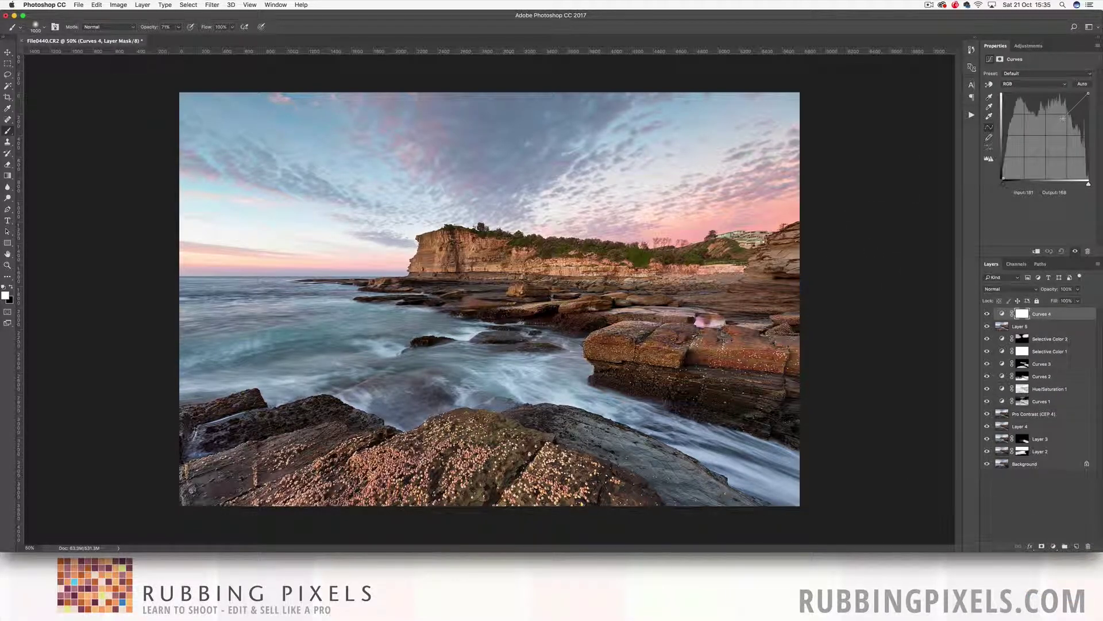
{"action": "left_click_drag", "start_coordinate": [1066, 117], "coordinate": [1064, 115]}
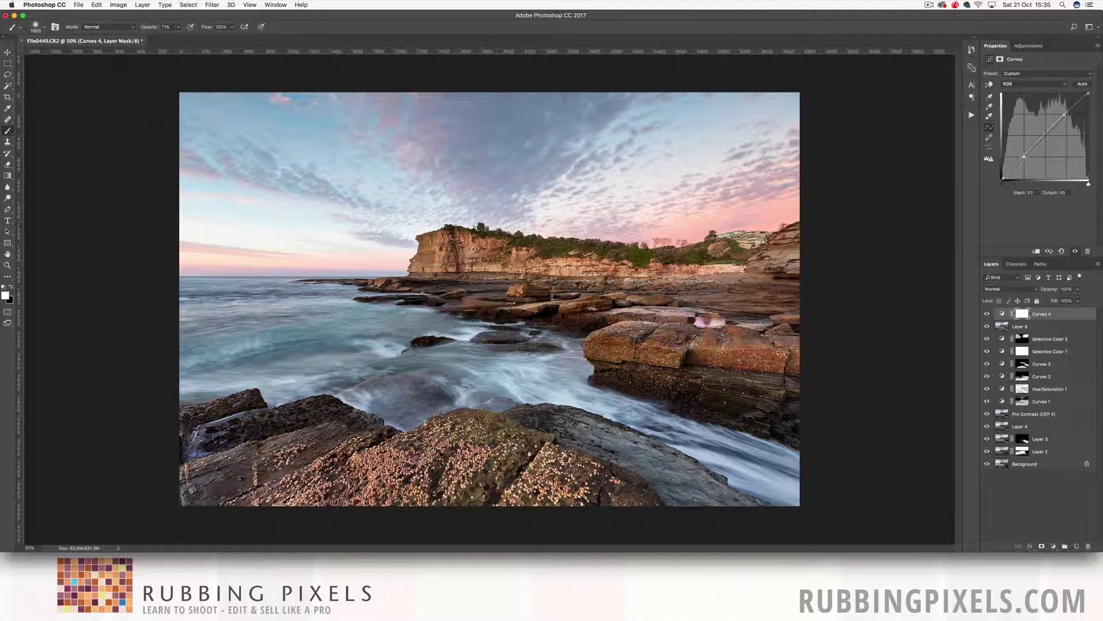
{"action": "left_click_drag", "start_coordinate": [1023, 156], "coordinate": [1025, 156]}
Alt-click the Background eye twice to compare the original photo with the full edit
{"action": "left_click", "coordinate": [988, 464], "text": "alt"}
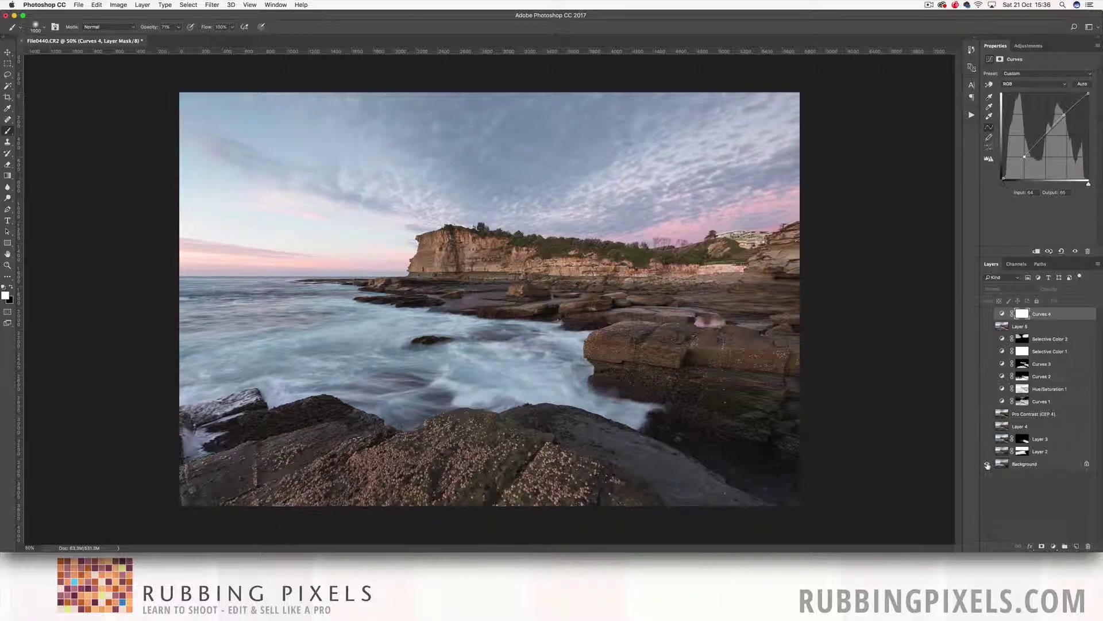
{"action": "left_click", "coordinate": [988, 464], "text": "alt"}
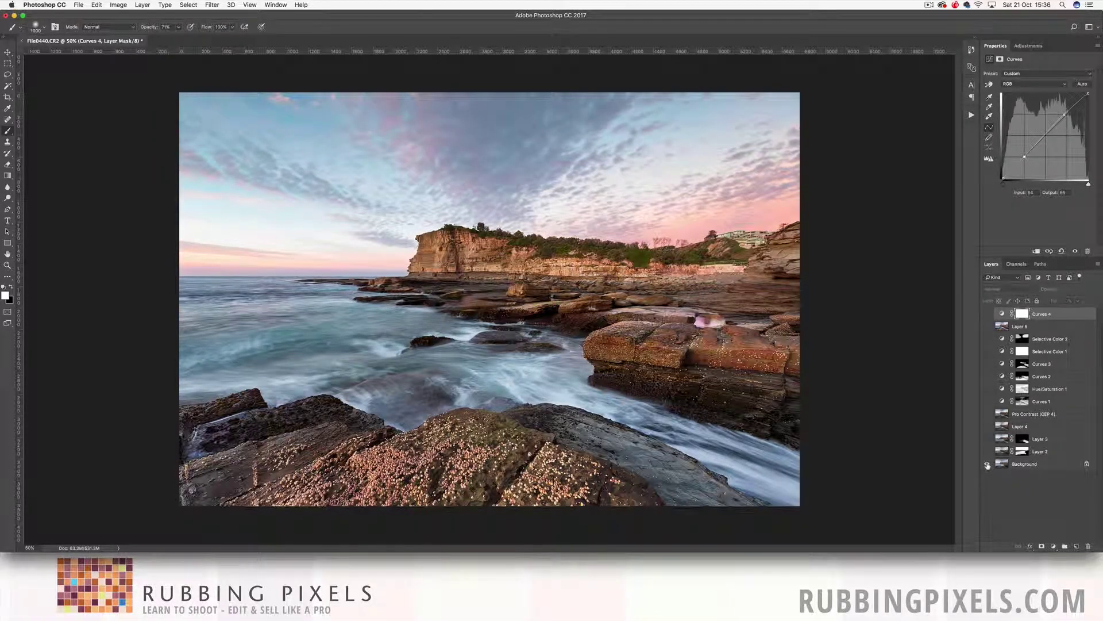
{"action": "left_click", "coordinate": [987, 464], "text": "alt"}
{"action": "left_click", "coordinate": [987, 464], "text": "alt"}
{"action": "left_click", "coordinate": [987, 451], "text": "alt"}
{"action": "left_click_drag", "start_coordinate": [987, 463], "coordinate": [986, 314]}
{"action": "left_click", "coordinate": [987, 464], "text": "alt"}
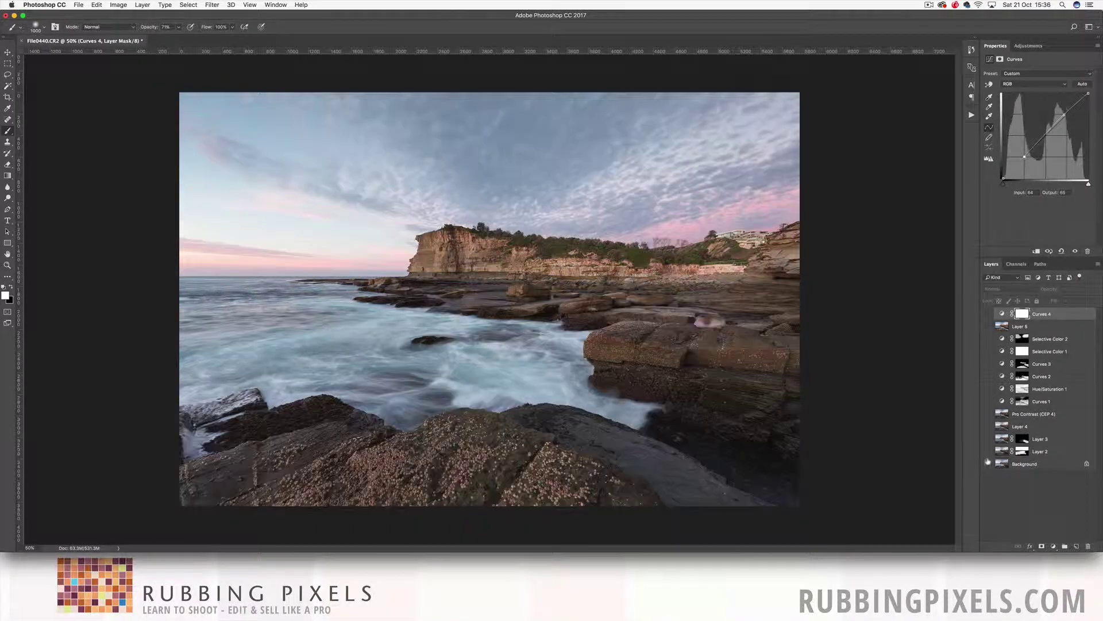
{"action": "left_click_drag", "start_coordinate": [987, 454], "coordinate": [987, 401]}
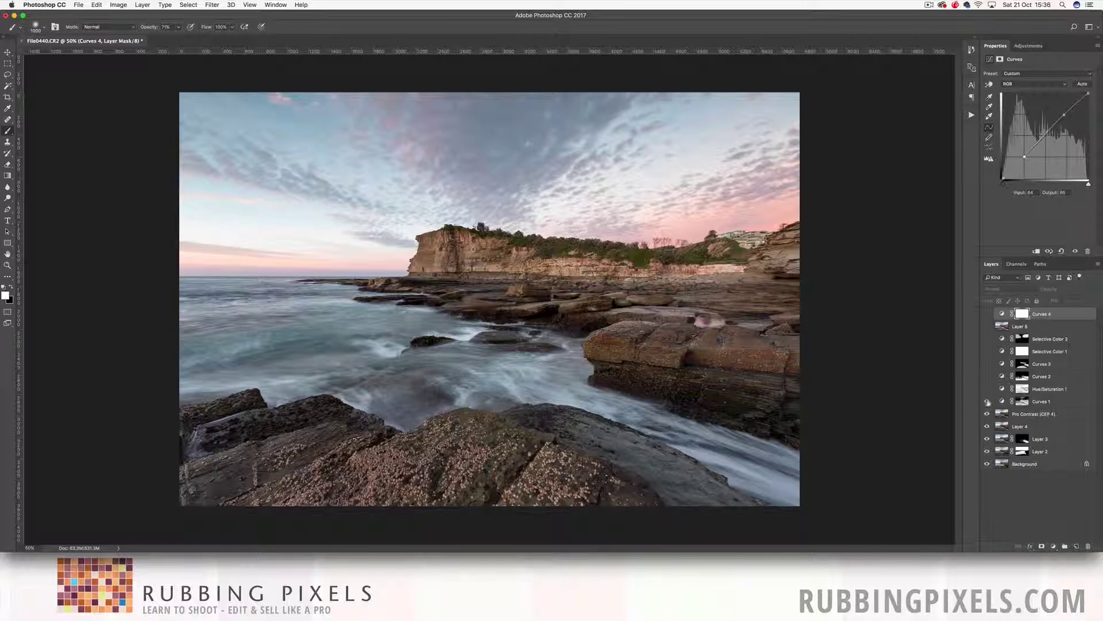
{"action": "left_click", "coordinate": [986, 402]}
{"action": "left_click", "coordinate": [986, 403]}
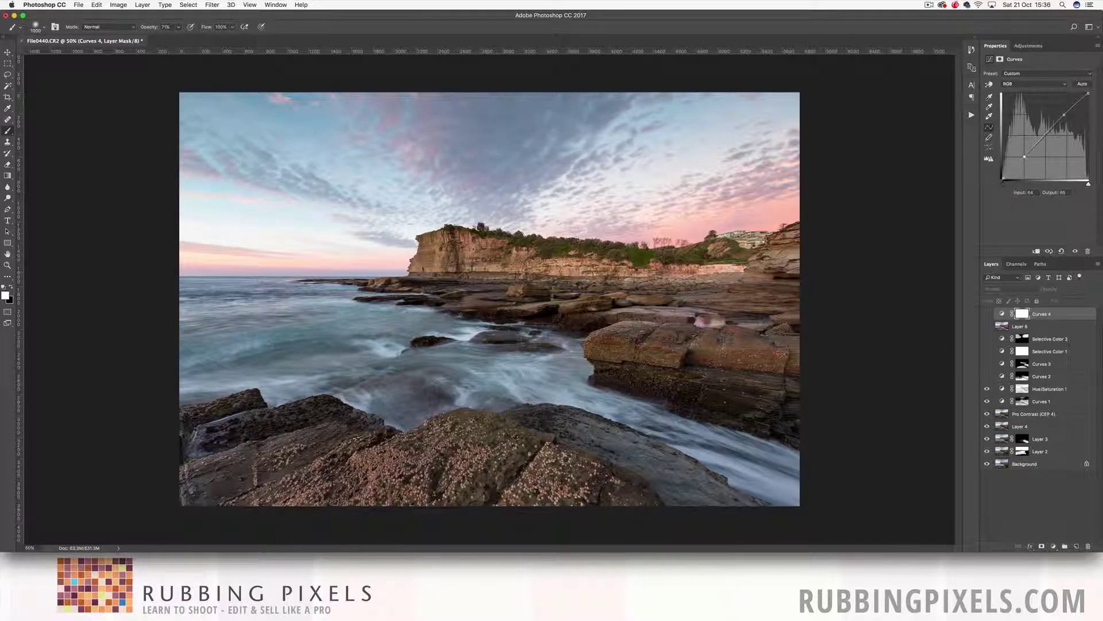
{"action": "left_click", "coordinate": [987, 376]}
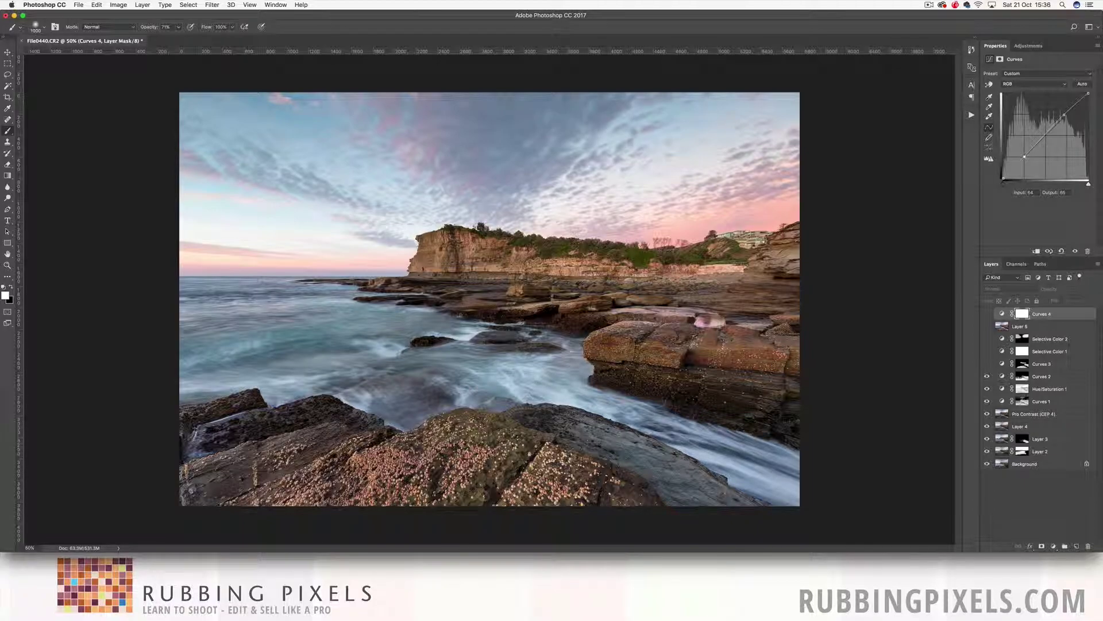
{"action": "left_click", "coordinate": [987, 364]}
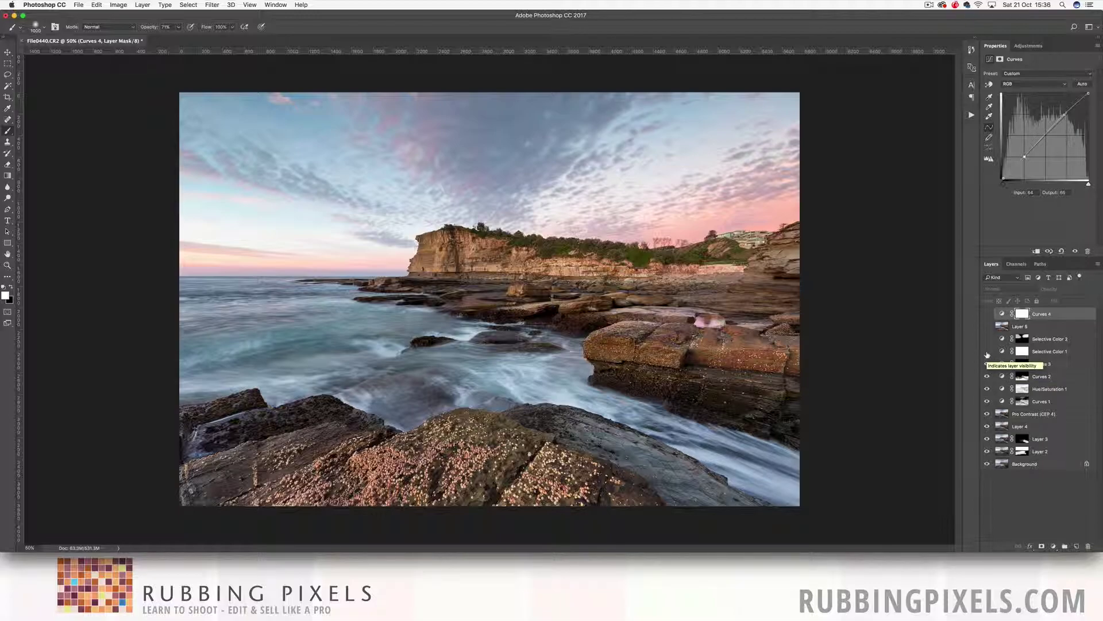
{"action": "left_click", "coordinate": [987, 352]}
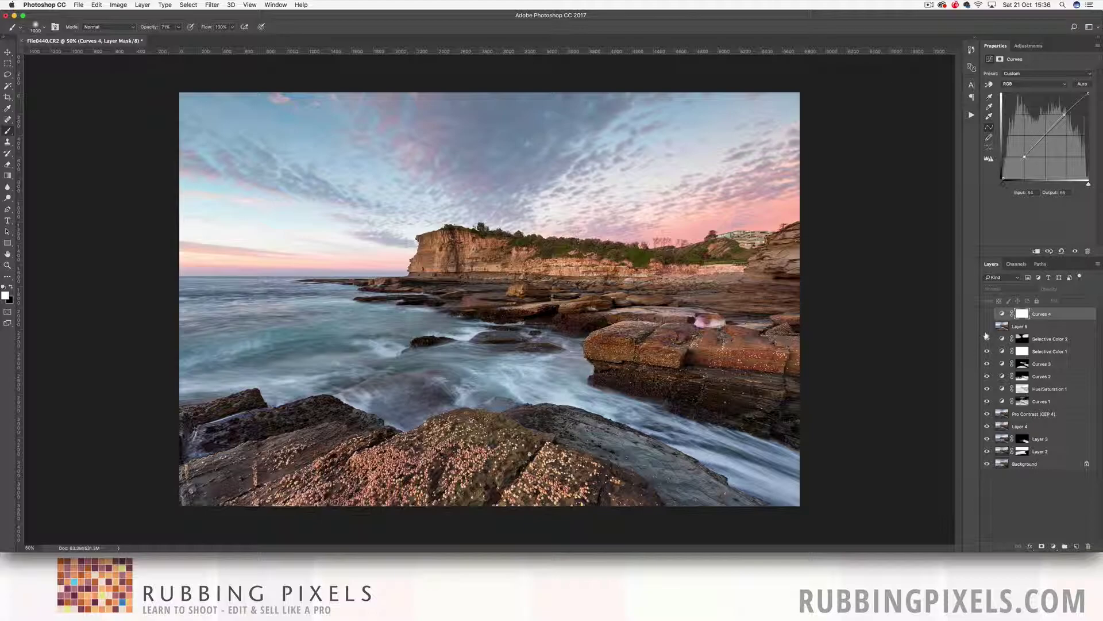
{"action": "left_click", "coordinate": [987, 327]}
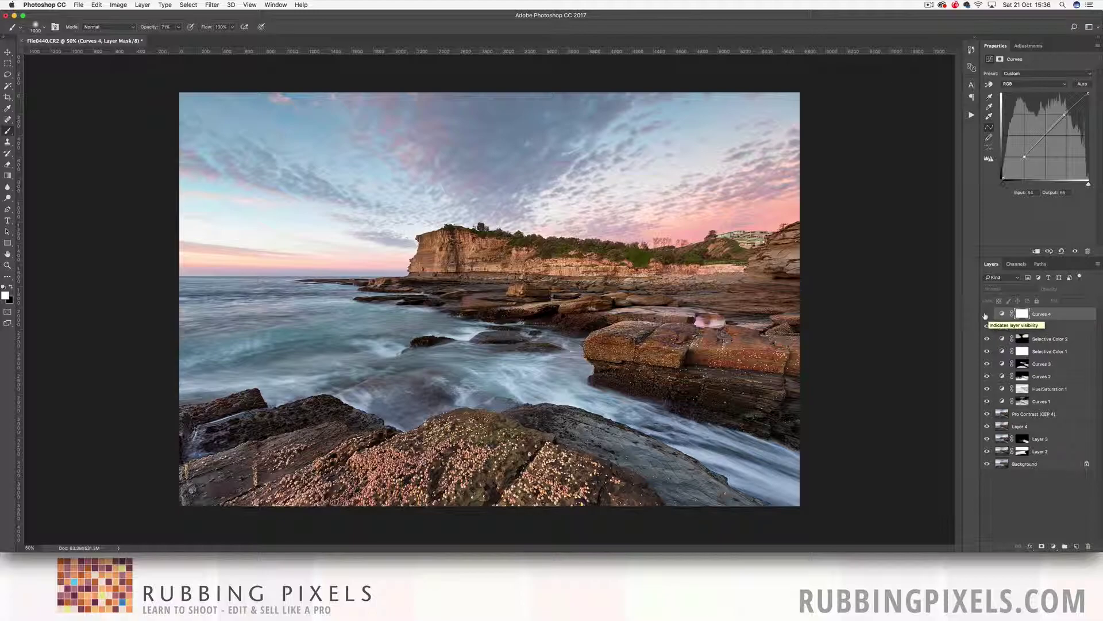
{"action": "left_click", "coordinate": [987, 313]}
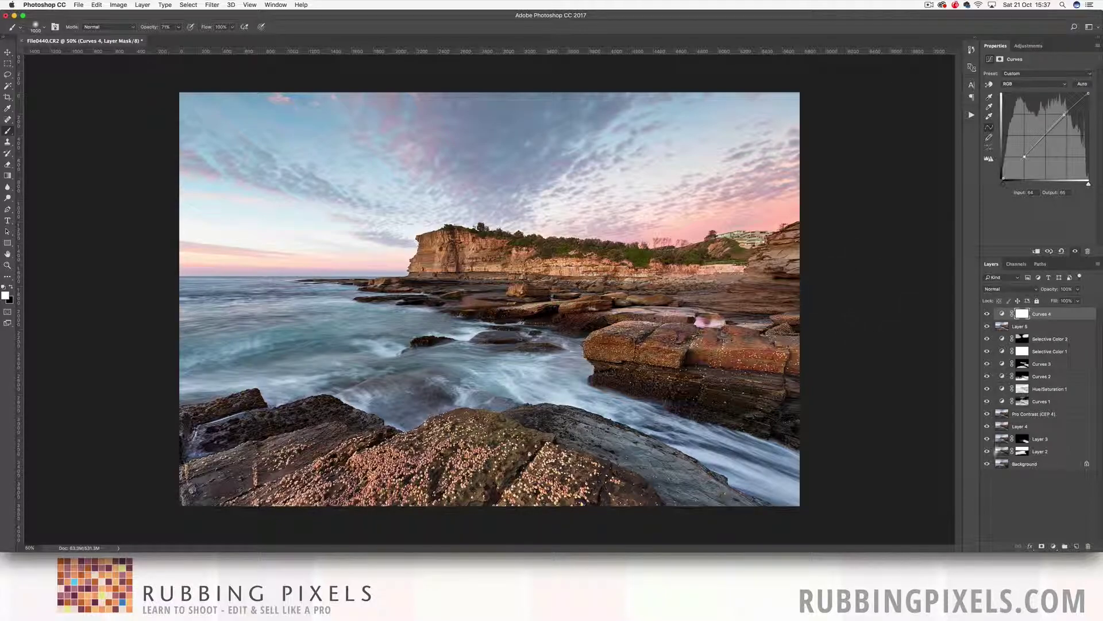
{"action": "left_click", "coordinate": [987, 464], "text": "alt"}
{"action": "left_click", "coordinate": [987, 463], "text": "alt"}
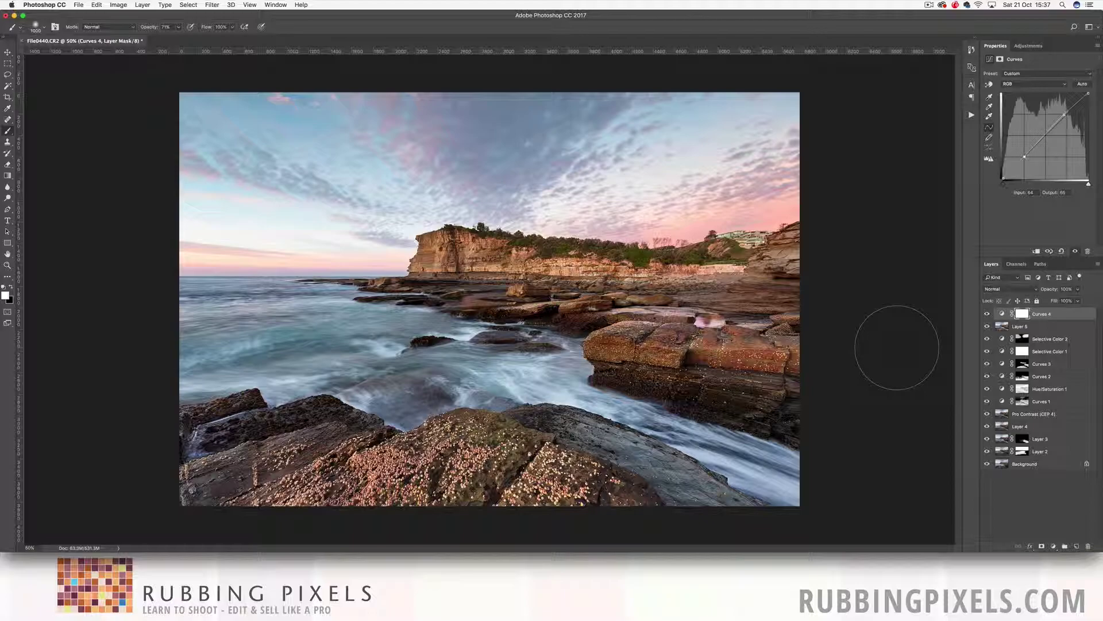